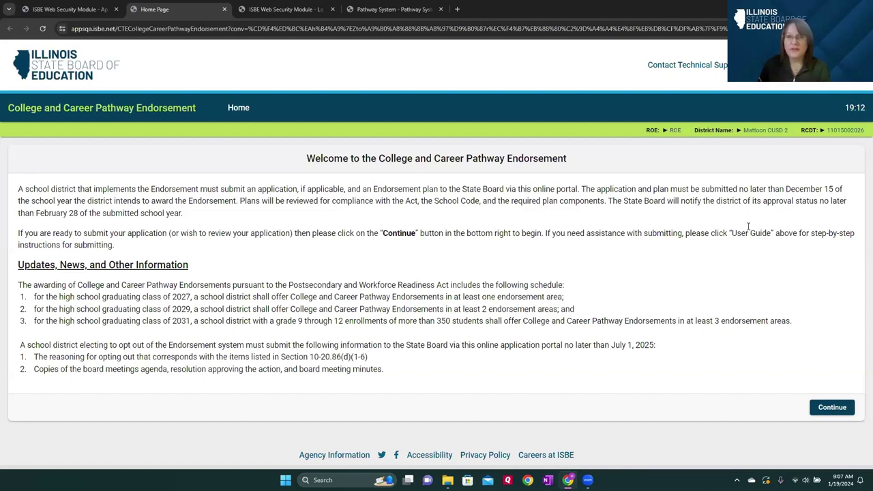
Continue to the Mattoon CUSD 2 career pathways listing for 2023-2024 and open a new Individual Career Plan form.
{"action": "left_click", "coordinate": [832, 404]}
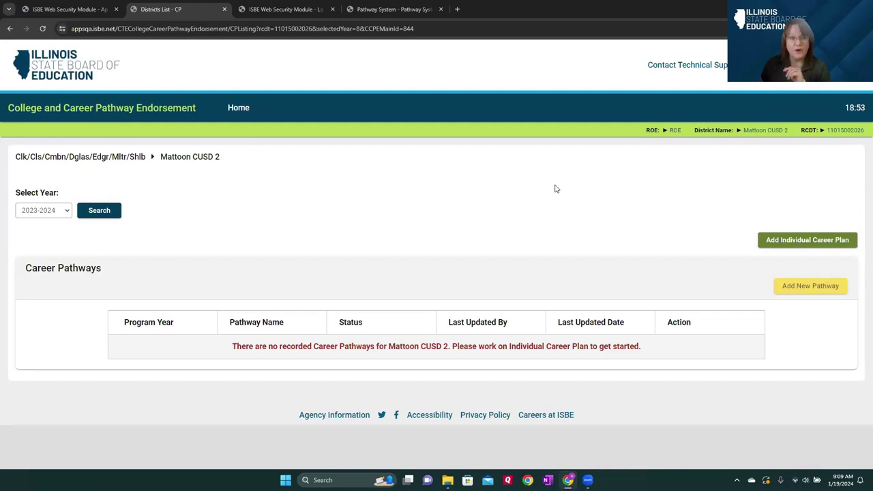
{"action": "left_click", "coordinate": [791, 243]}
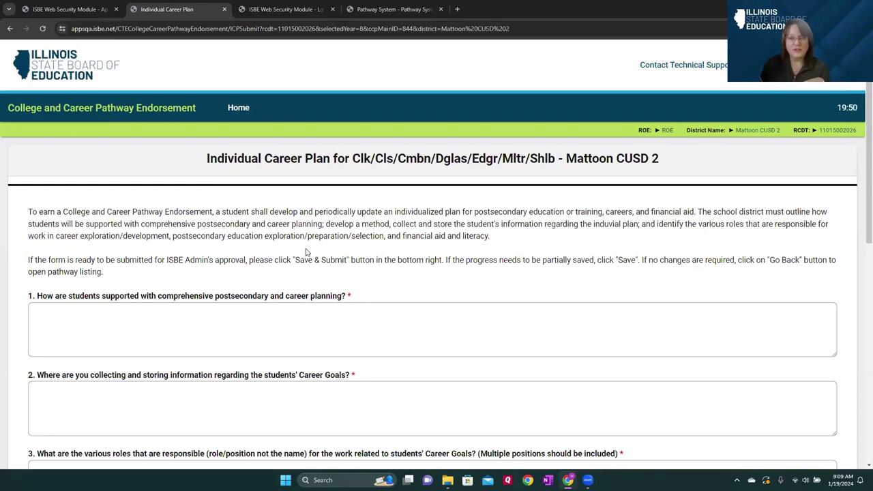
{"action": "scroll", "coordinate": [306, 253], "scroll_direction": "down", "scroll_amount": 1}
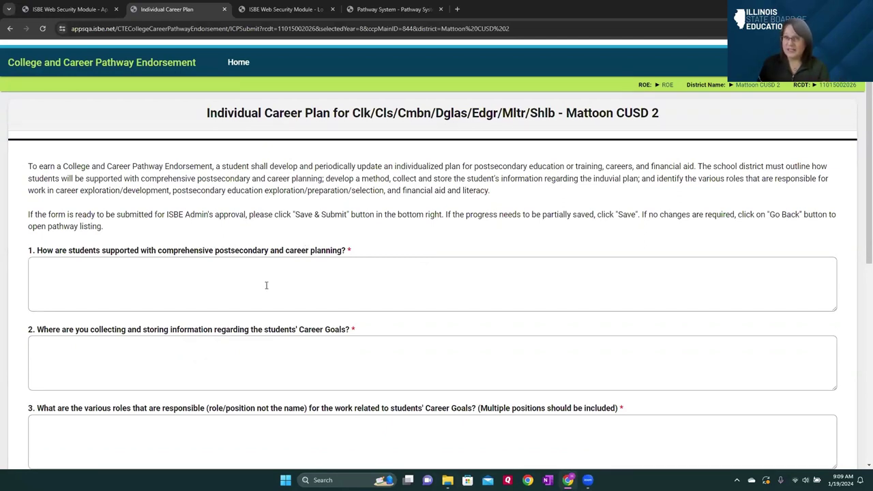
Switch to the PWR College & Career Pathway Endorsements system and log in with the local account.
{"action": "left_click", "coordinate": [369, 9]}
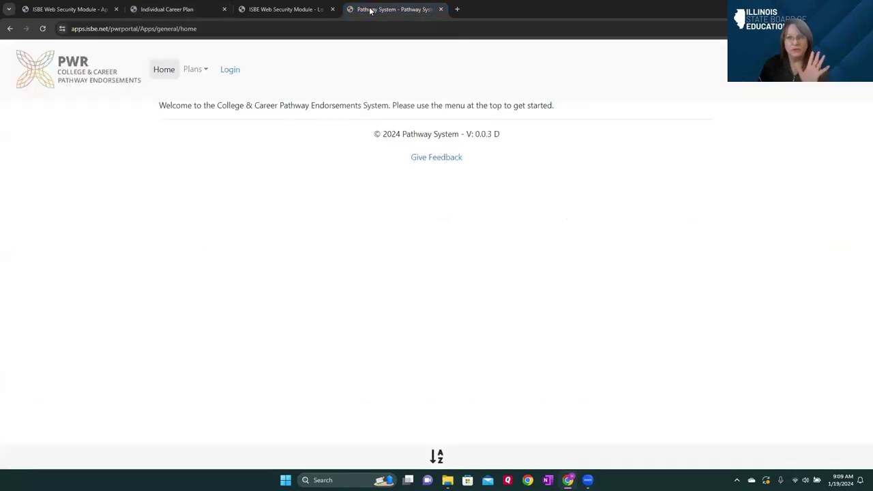
{"action": "left_click", "coordinate": [230, 70]}
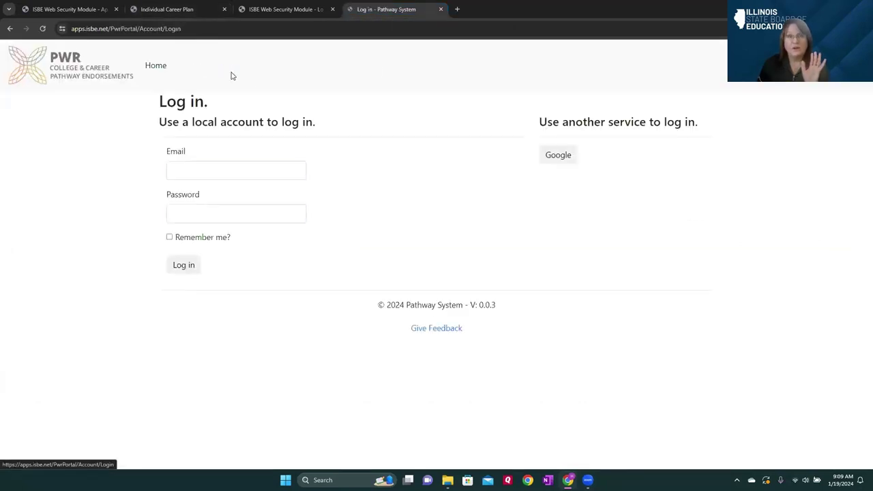
{"action": "left_click", "coordinate": [181, 267]}
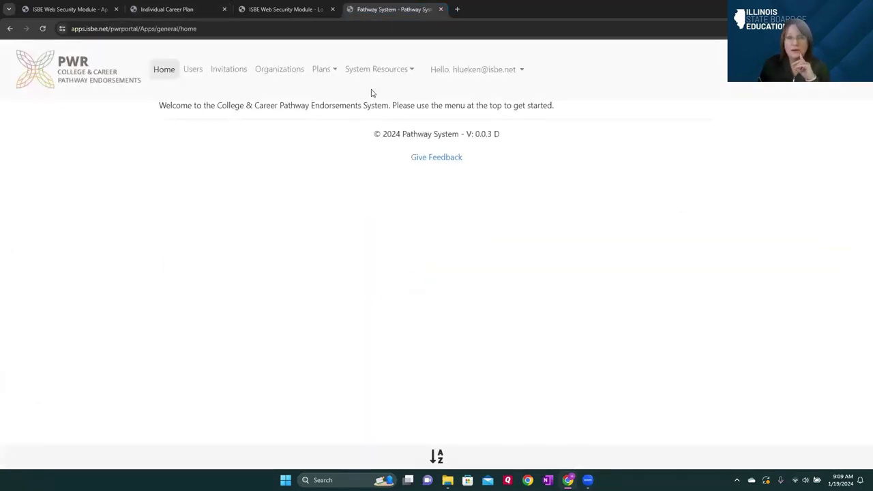
Open the list of plans and expand its filter options.
{"action": "left_click", "coordinate": [320, 70]}
{"action": "left_click", "coordinate": [324, 96]}
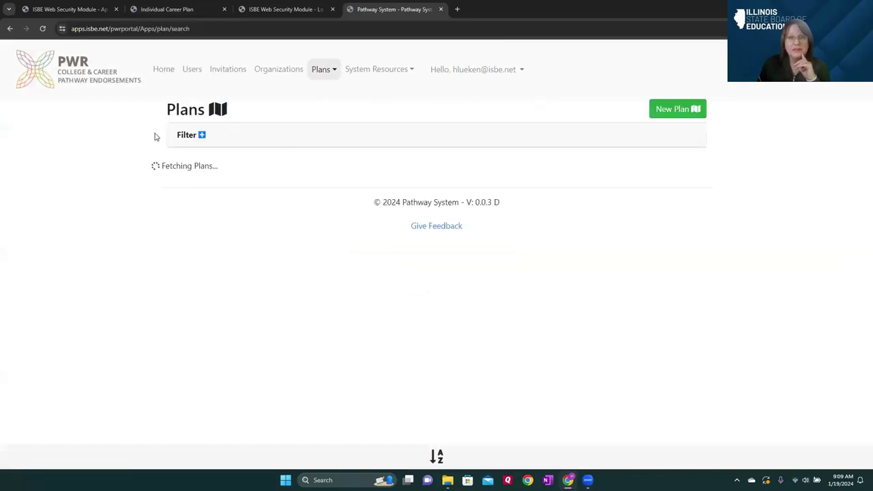
{"action": "left_click", "coordinate": [198, 135]}
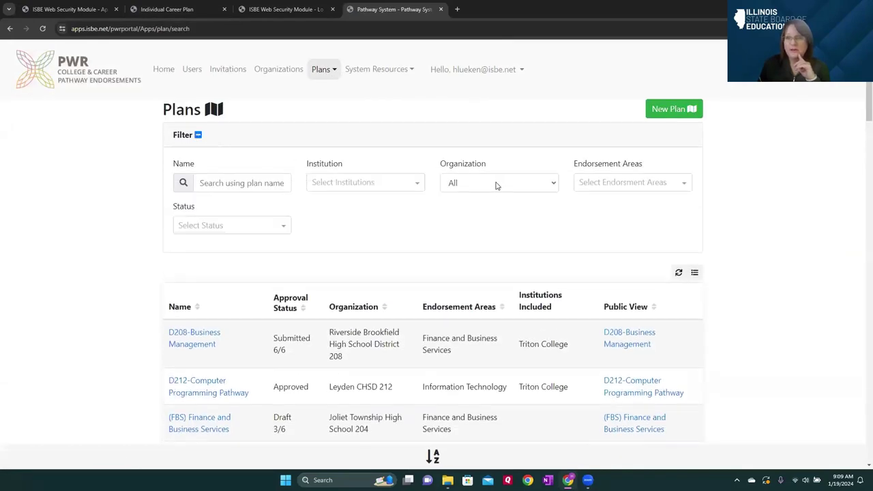
Filter the plans by the organization Lincoln CUSD 1818.
{"action": "left_click", "coordinate": [496, 184]}
{"action": "scroll", "coordinate": [493, 287], "scroll_direction": "down", "scroll_amount": 20}
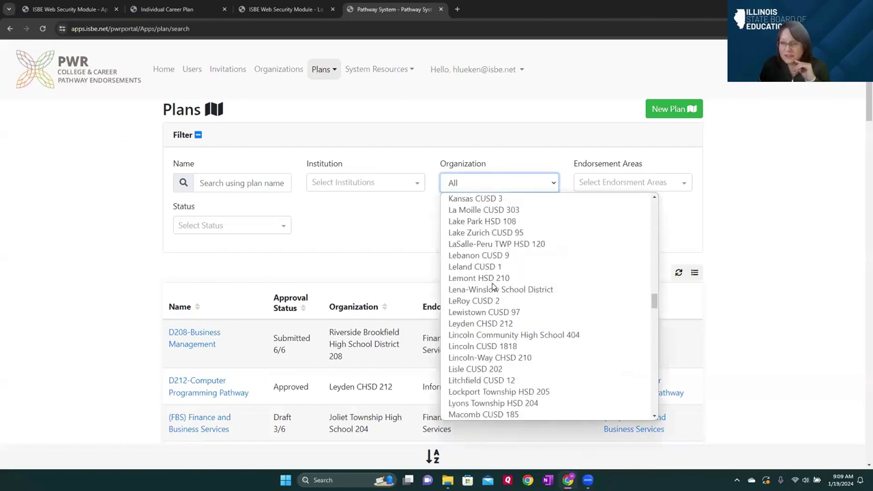
{"action": "scroll", "coordinate": [492, 286], "scroll_direction": "up", "scroll_amount": 15}
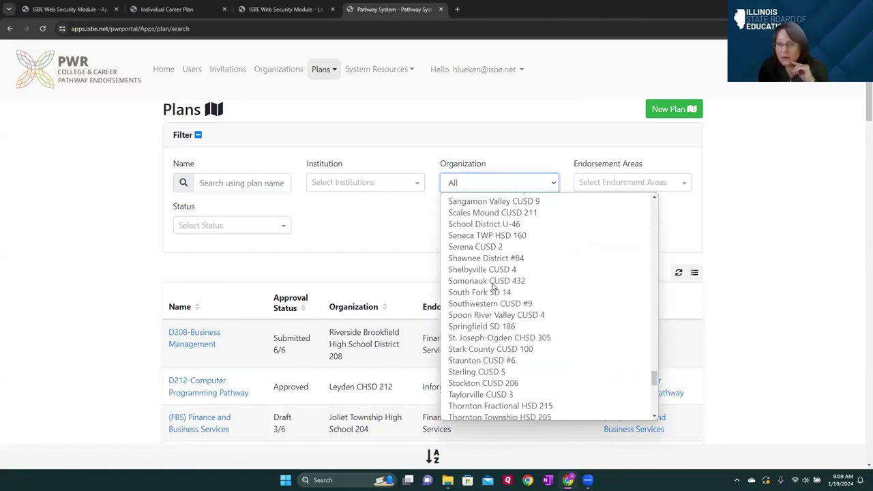
{"action": "scroll", "coordinate": [492, 287], "scroll_direction": "up", "scroll_amount": 15}
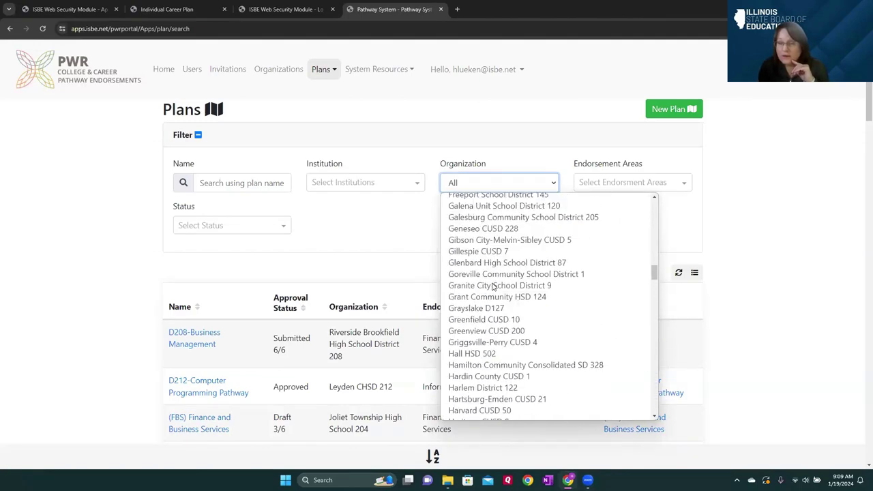
{"action": "scroll", "coordinate": [492, 287], "scroll_direction": "down", "scroll_amount": 5}
{"action": "scroll", "coordinate": [492, 286], "scroll_direction": "down", "scroll_amount": 5}
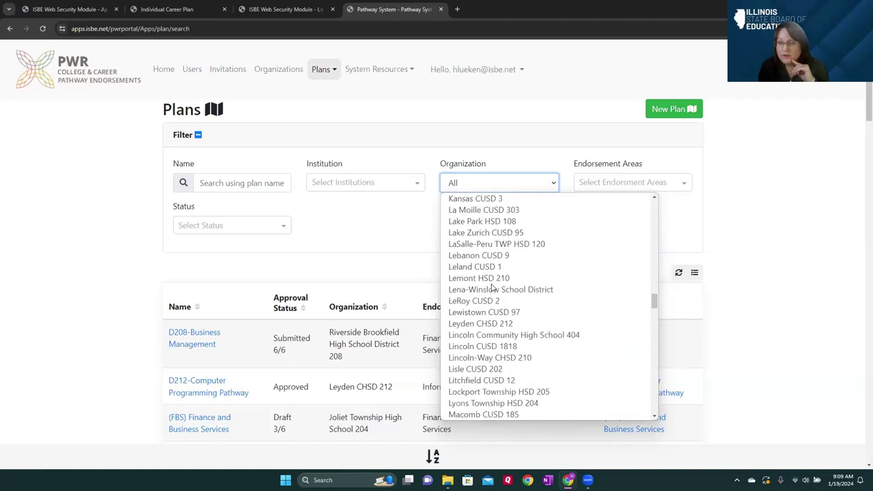
{"action": "left_click", "coordinate": [488, 347]}
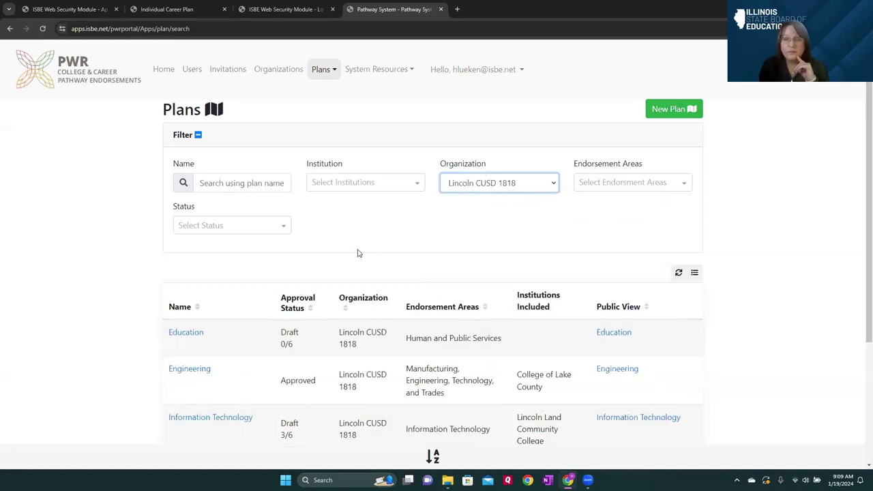
Open the Lincoln CUSD 1818 Engineering plan at its Labor Market Information resources.
{"action": "scroll", "coordinate": [230, 271], "scroll_direction": "down", "scroll_amount": 2}
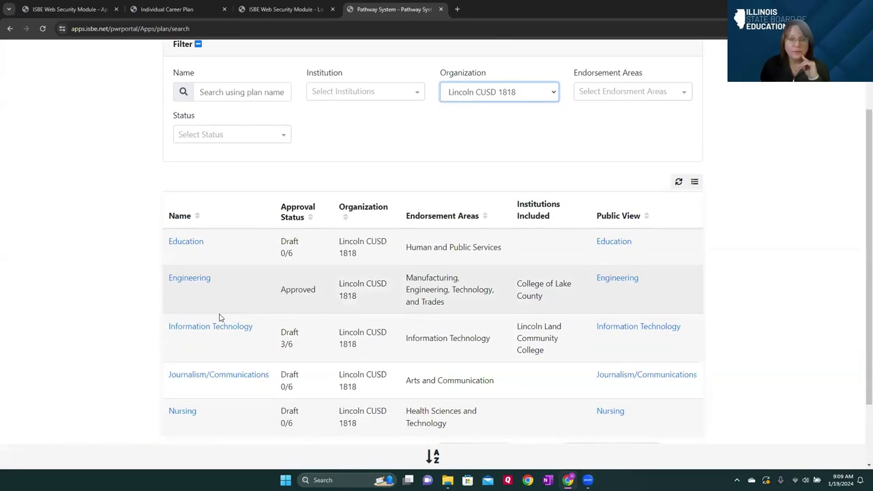
{"action": "left_click", "coordinate": [203, 279]}
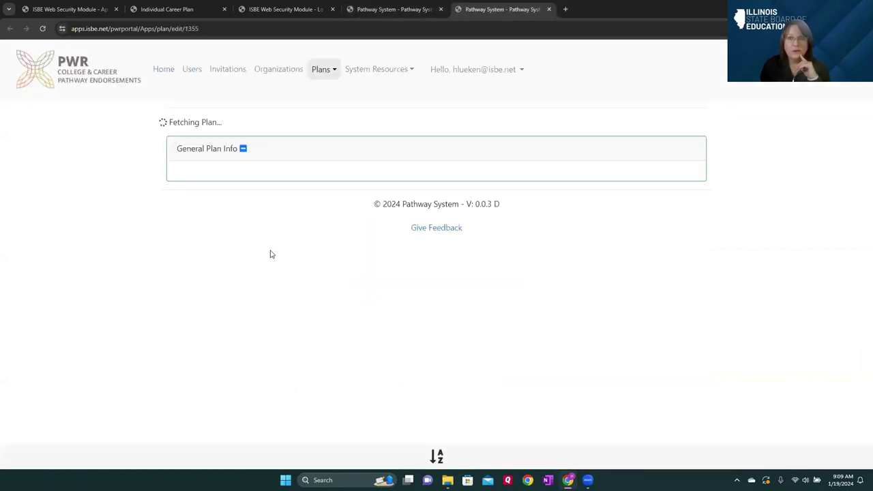
{"action": "scroll", "coordinate": [270, 254], "scroll_direction": "down", "scroll_amount": 10}
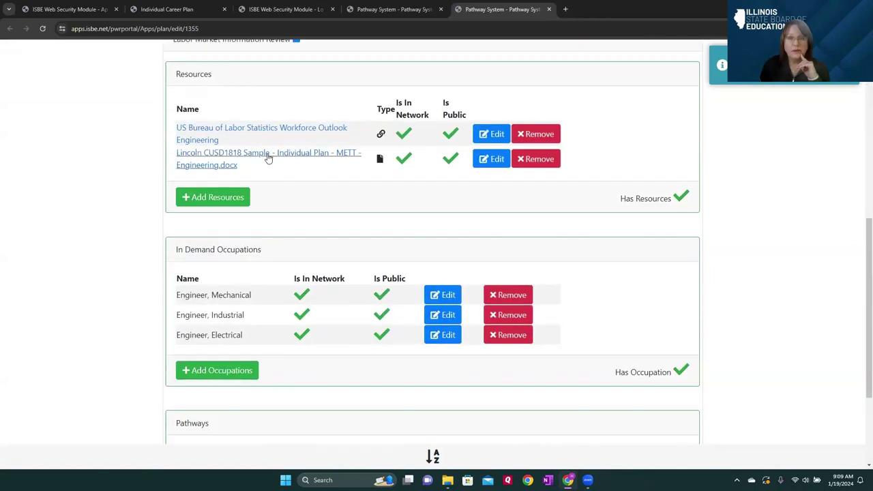
Download the resource "Lincoln CUSD1818 Sample - Individual Plan - METT - Engineering.docx", open it in Word and enable editing.
{"action": "left_click", "coordinate": [268, 156]}
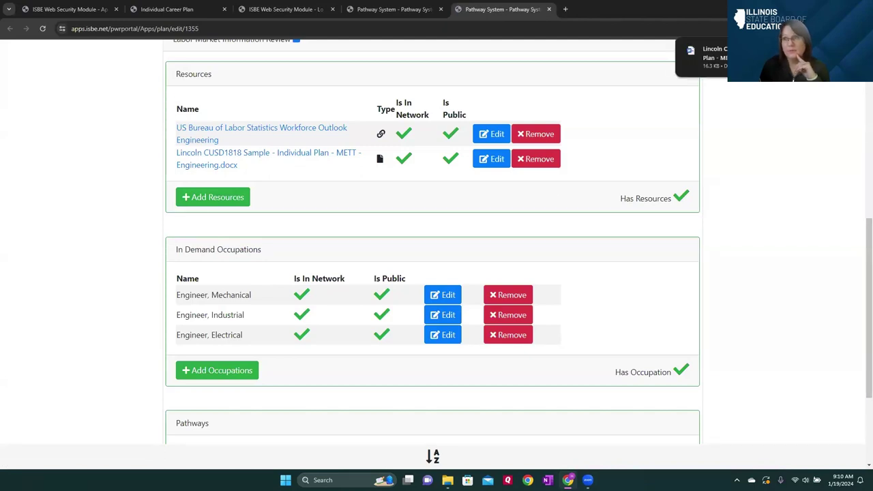
{"action": "left_click", "coordinate": [810, 28]}
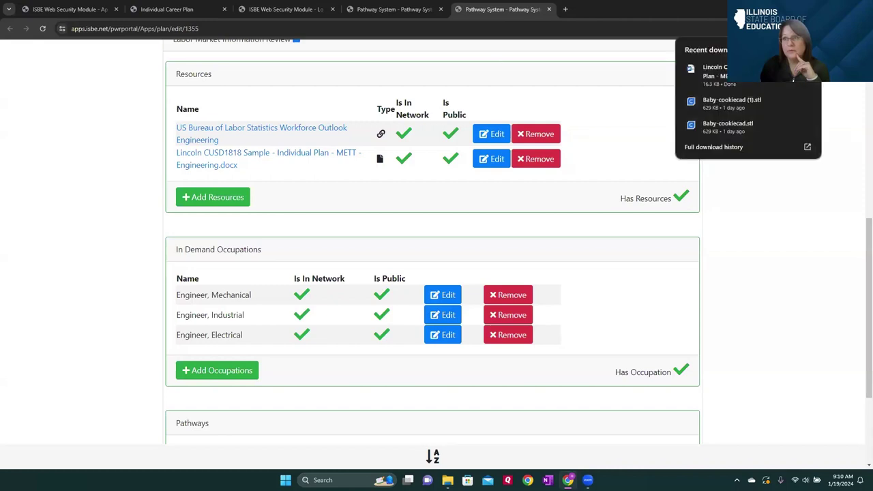
{"action": "left_click", "coordinate": [725, 75]}
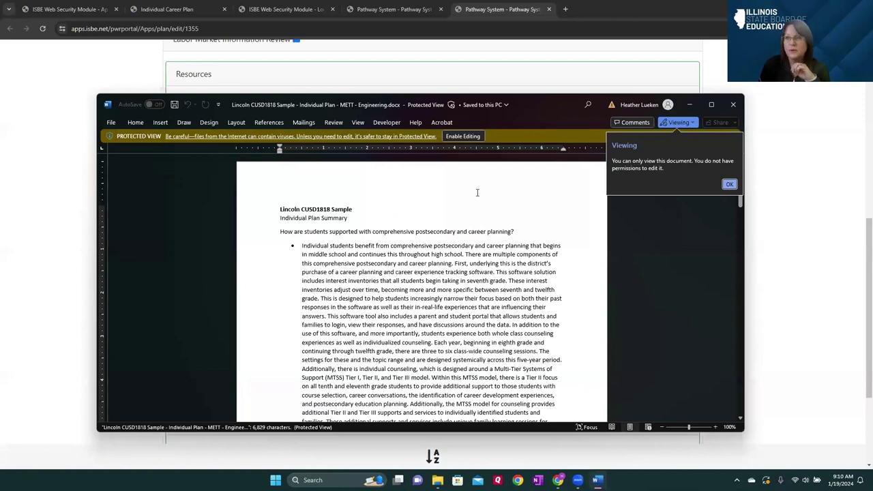
{"action": "left_click", "coordinate": [462, 136]}
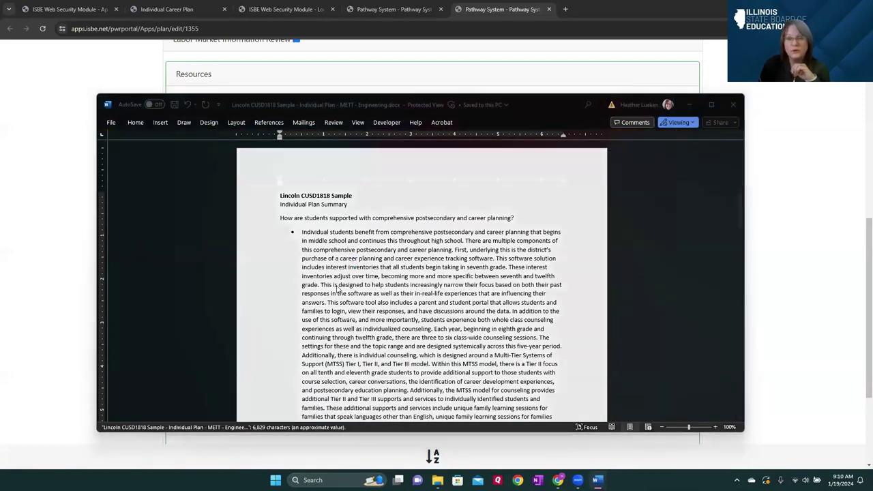
Copy the sample's answer on comprehensive postsecondary and career planning support into question 1 of the Individual Career Plan form.
{"action": "scroll", "coordinate": [514, 356], "scroll_direction": "down", "scroll_amount": 2}
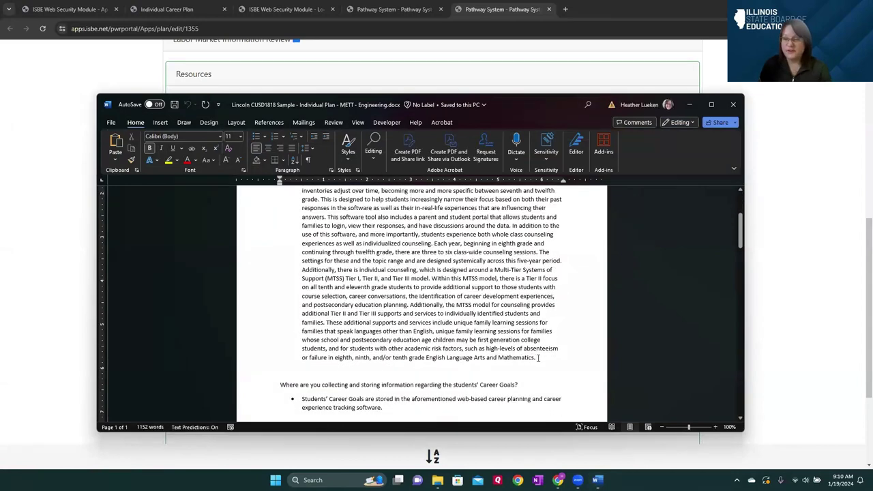
{"action": "left_click_drag", "start_coordinate": [538, 380], "coordinate": [303, 271]}
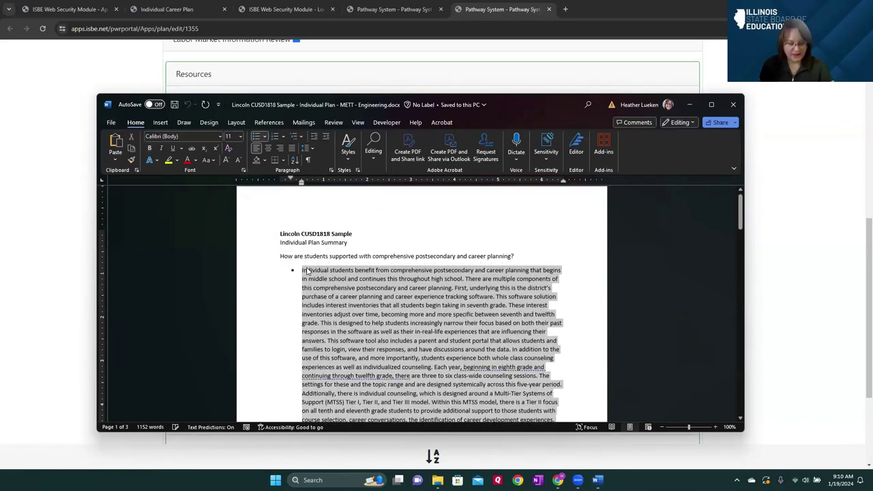
{"action": "left_click", "coordinate": [167, 9]}
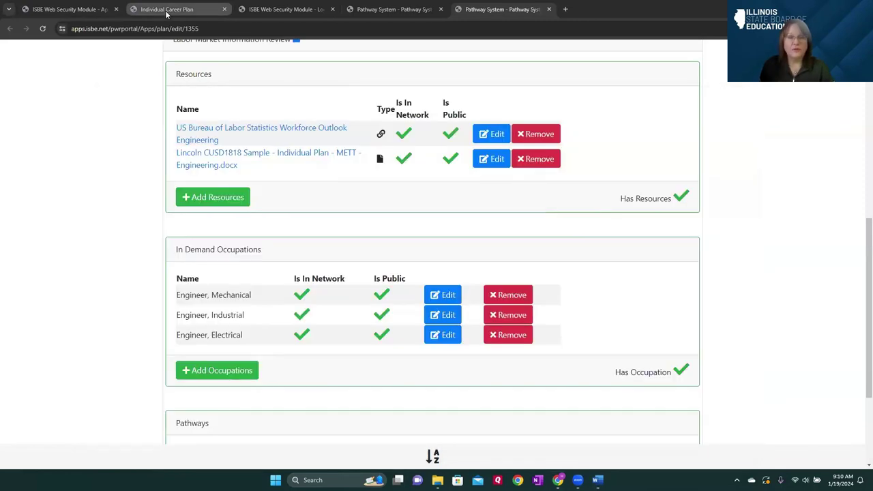
{"action": "left_click", "coordinate": [70, 264]}
{"action": "key", "text": "ctrl+v"}
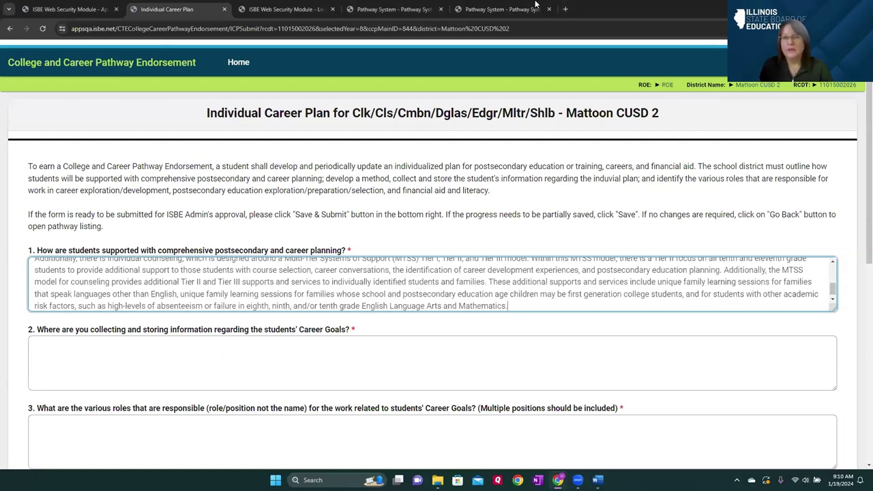
Copy the sample's answer on where students' Career Goals are collected and stored into question 2 of the form.
{"action": "left_click", "coordinate": [495, 10]}
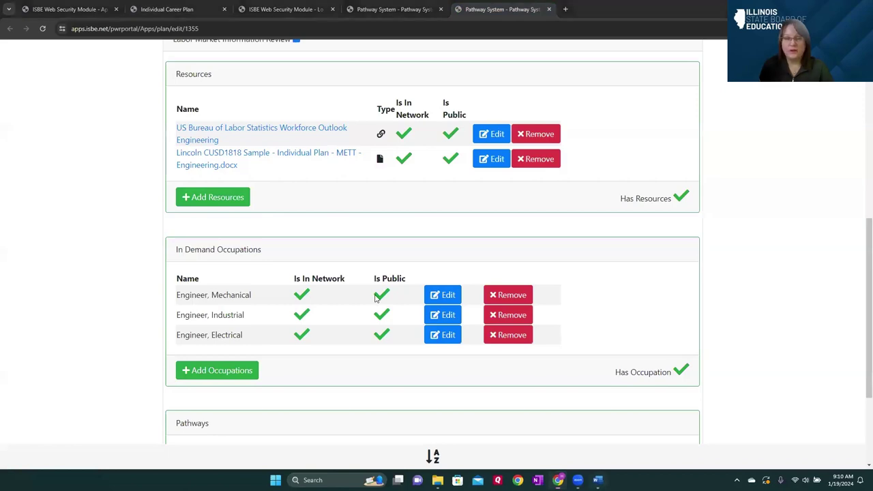
{"action": "key", "text": "alt+Tab"}
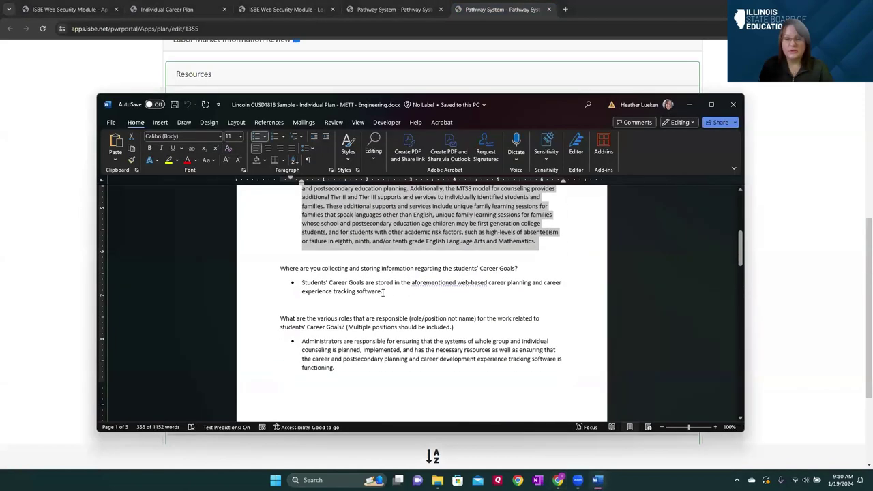
{"action": "left_click_drag", "start_coordinate": [383, 292], "coordinate": [309, 282]}
{"action": "key", "text": "ctrl+c"}
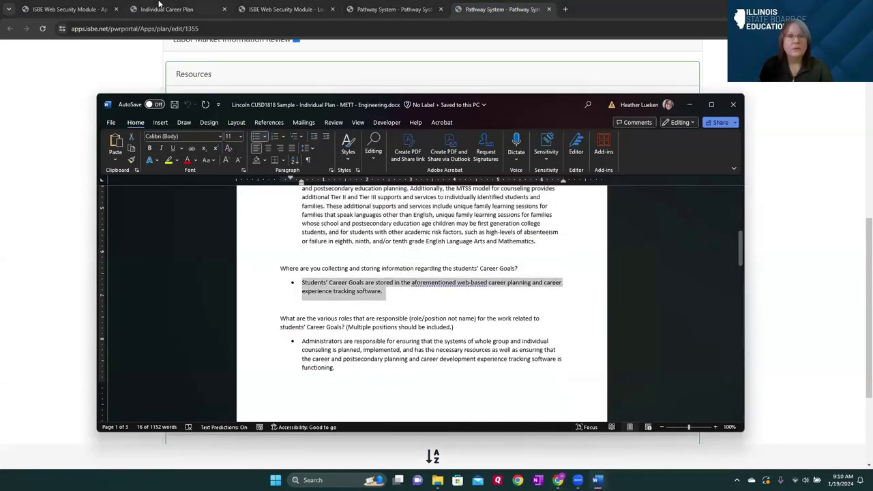
{"action": "left_click", "coordinate": [181, 10]}
{"action": "left_click", "coordinate": [115, 355]}
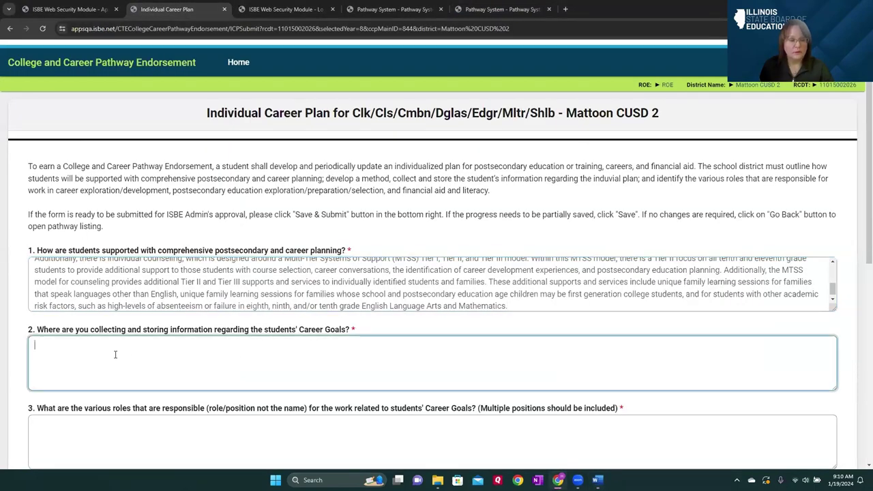
{"action": "key", "text": "ctrl+v"}
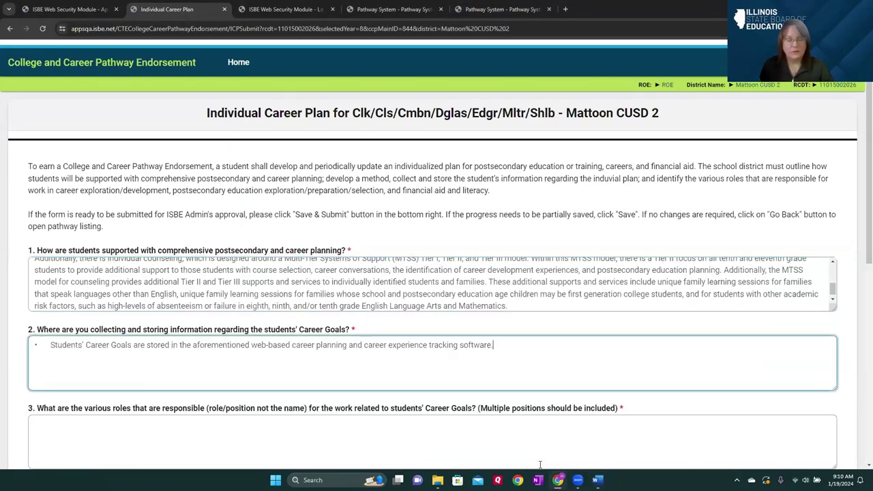
Copy the sample's bullets on the roles responsible for students' Career Goals into question 3 of the form.
{"action": "key", "text": "alt+Tab"}
{"action": "scroll", "coordinate": [334, 329], "scroll_direction": "down", "scroll_amount": 1}
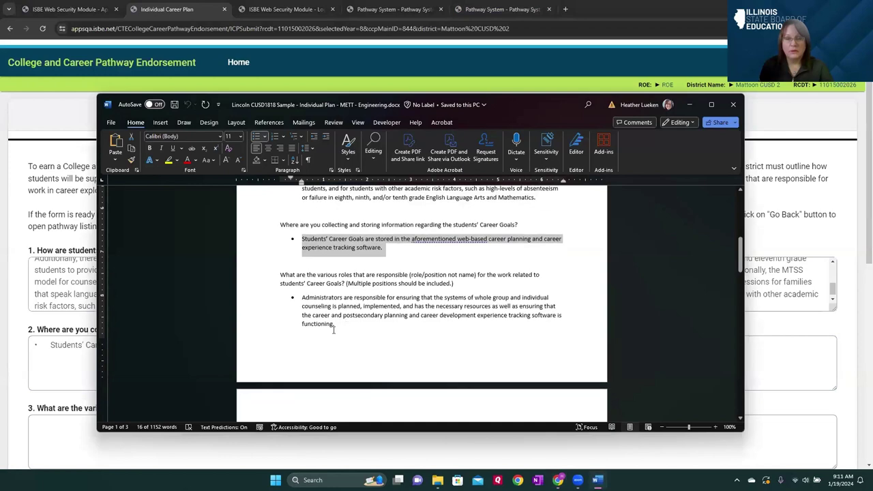
{"action": "scroll", "coordinate": [334, 330], "scroll_direction": "down", "scroll_amount": 2}
{"action": "left_click_drag", "start_coordinate": [302, 231], "coordinate": [450, 349]}
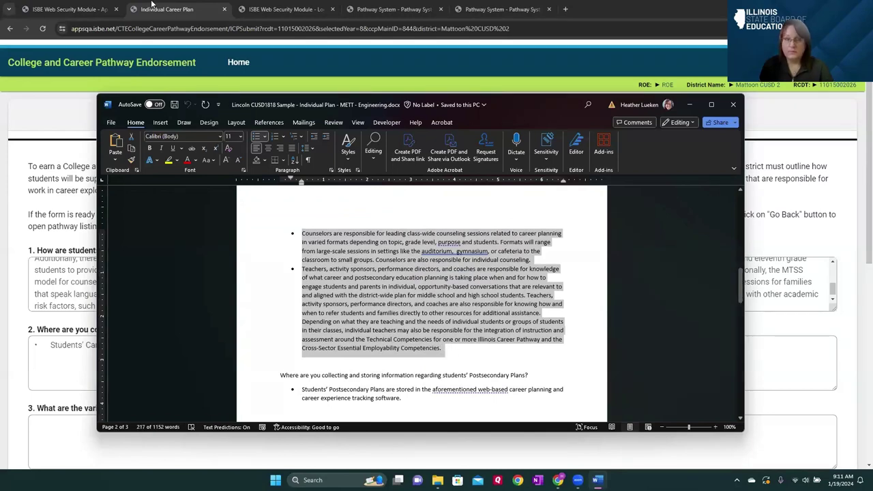
{"action": "left_click", "coordinate": [183, 9]}
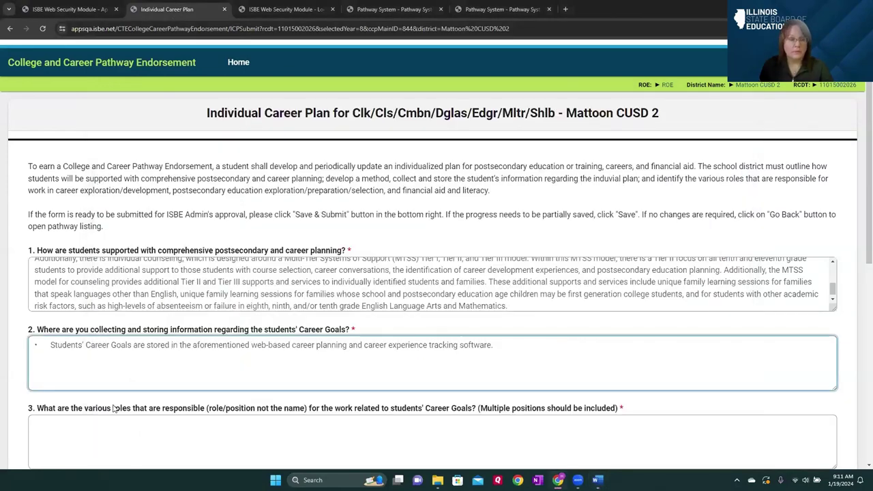
{"action": "scroll", "coordinate": [94, 298], "scroll_direction": "down", "scroll_amount": 2}
{"action": "left_click", "coordinate": [93, 293]}
{"action": "key", "text": "ctrl+v"}
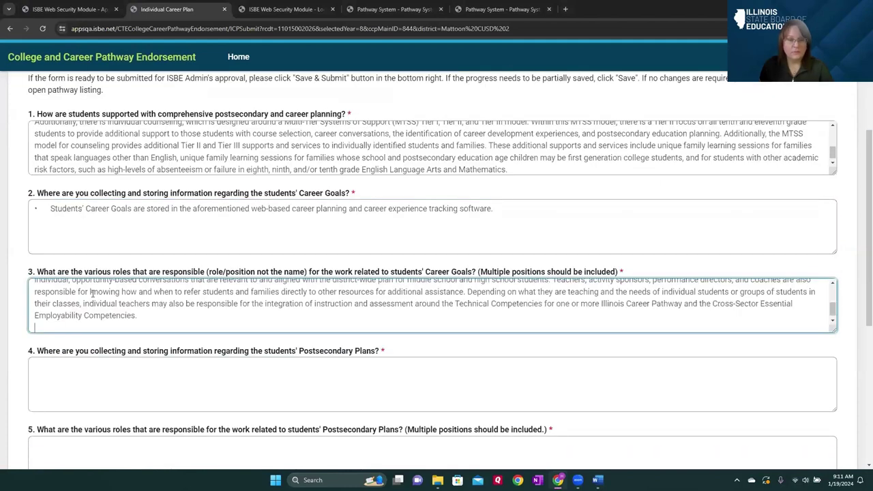
Copy the sample's answer on where students' Postsecondary Plans are stored into question 4 of the form.
{"action": "key", "text": "alt+Tab"}
{"action": "scroll", "coordinate": [263, 360], "scroll_direction": "down", "scroll_amount": 2}
{"action": "left_click_drag", "start_coordinate": [405, 355], "coordinate": [311, 349]}
{"action": "key", "text": "ctrl+c"}
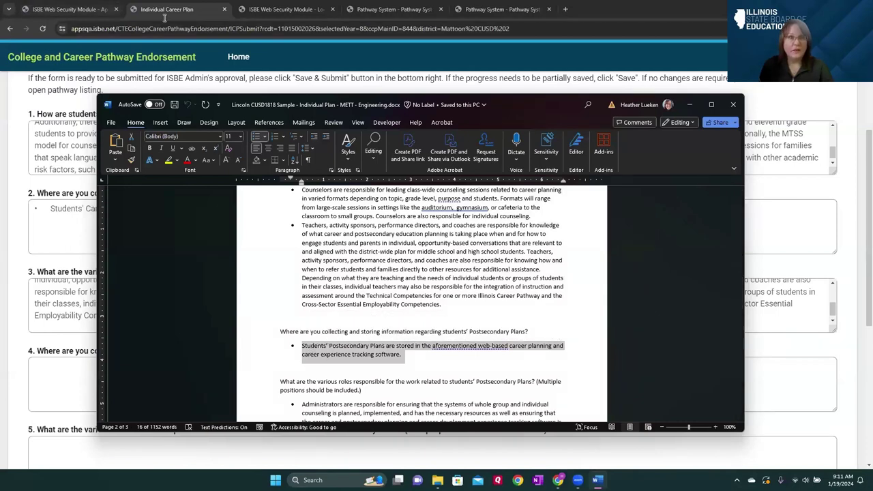
{"action": "key", "text": "alt+Tab"}
{"action": "left_click", "coordinate": [87, 369]}
{"action": "key", "text": "ctrl+v"}
Copy the sample's bullets on the roles responsible for students' Postsecondary Plans into question 5 of the Individual Career Plan form.
{"action": "scroll", "coordinate": [107, 371], "scroll_direction": "down", "scroll_amount": 3}
{"action": "left_click", "coordinate": [117, 290]}
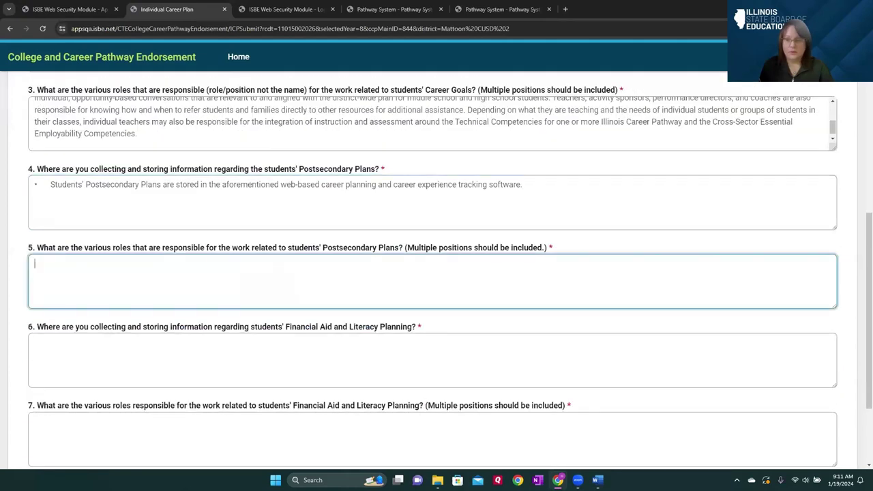
{"action": "key", "text": "alt+Tab"}
{"action": "scroll", "coordinate": [318, 249], "scroll_direction": "down", "scroll_amount": 5}
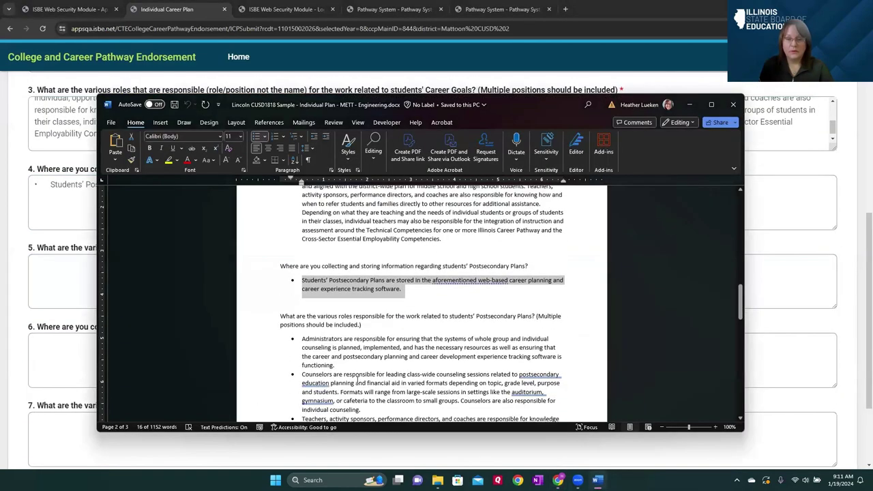
{"action": "left_click_drag", "start_coordinate": [300, 250], "coordinate": [453, 402]}
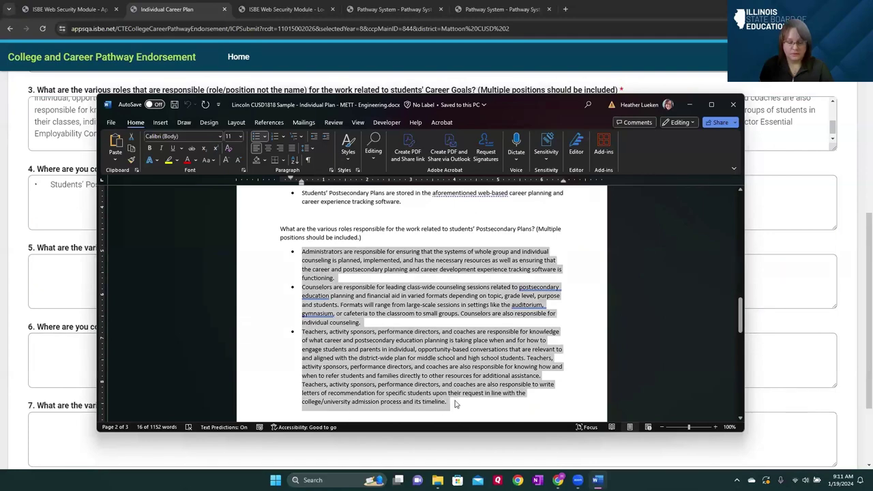
{"action": "left_click", "coordinate": [70, 275]}
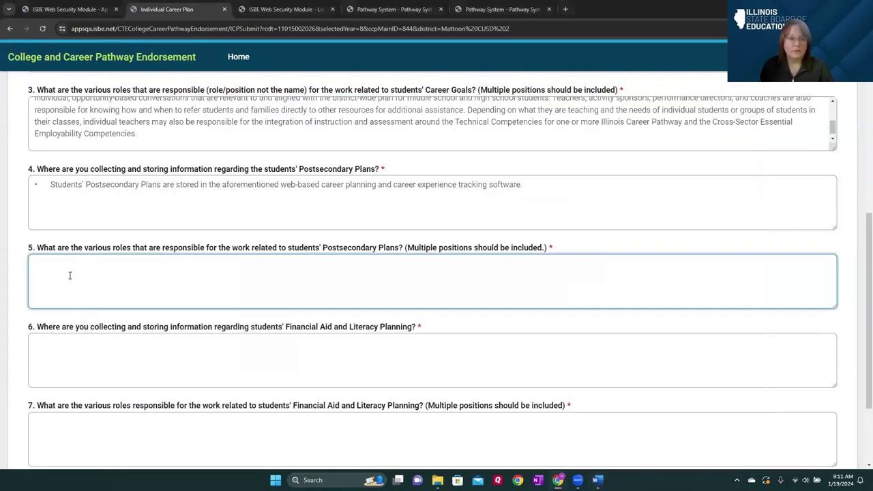
{"action": "key", "text": "ctrl+v"}
Copy the sample's answer on where students' Financial Aid Plans are stored into question 6 of the form.
{"action": "key", "text": "alt+Tab"}
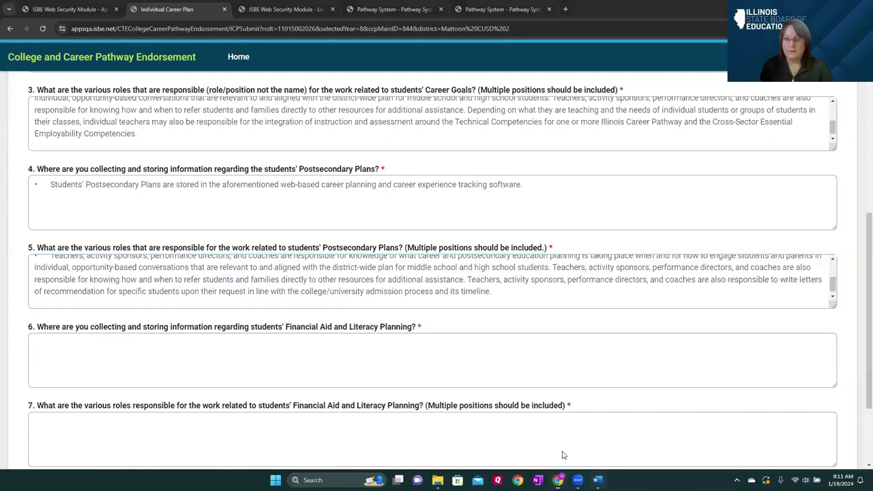
{"action": "scroll", "coordinate": [371, 366], "scroll_direction": "down", "scroll_amount": 9}
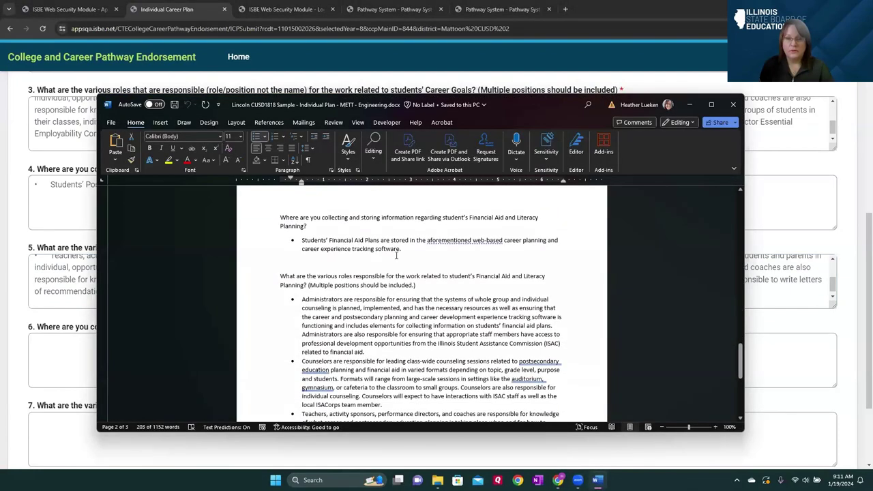
{"action": "left_click_drag", "start_coordinate": [402, 251], "coordinate": [302, 240]}
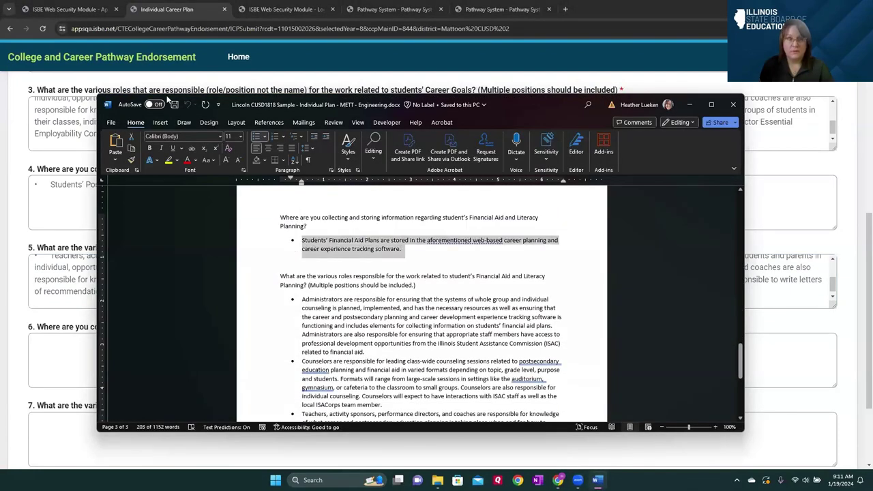
{"action": "key", "text": "ctrl+c"}
{"action": "left_click", "coordinate": [36, 174]}
{"action": "left_click", "coordinate": [68, 346]}
{"action": "key", "text": "ctrl+v"}
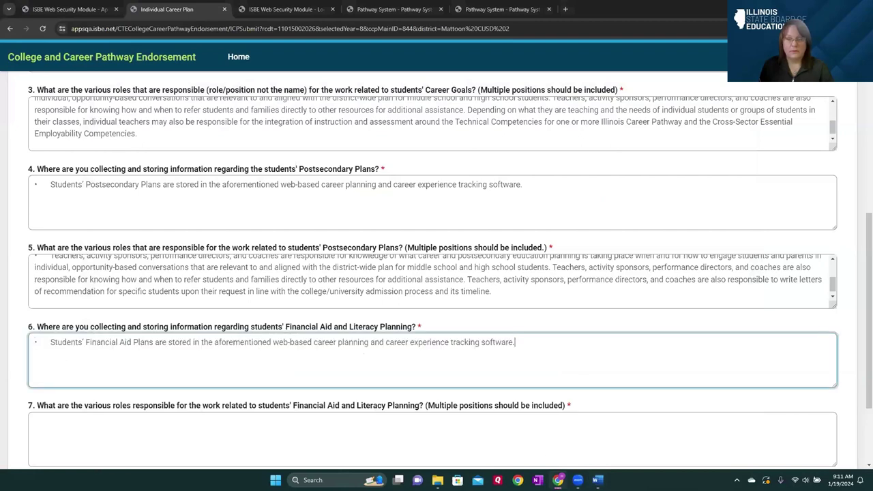
Copy the sample's bullets on the roles responsible for Financial Aid and Literacy Planning into question 7 of the form.
{"action": "key", "text": "alt+Tab"}
{"action": "scroll", "coordinate": [418, 367], "scroll_direction": "down", "scroll_amount": 4}
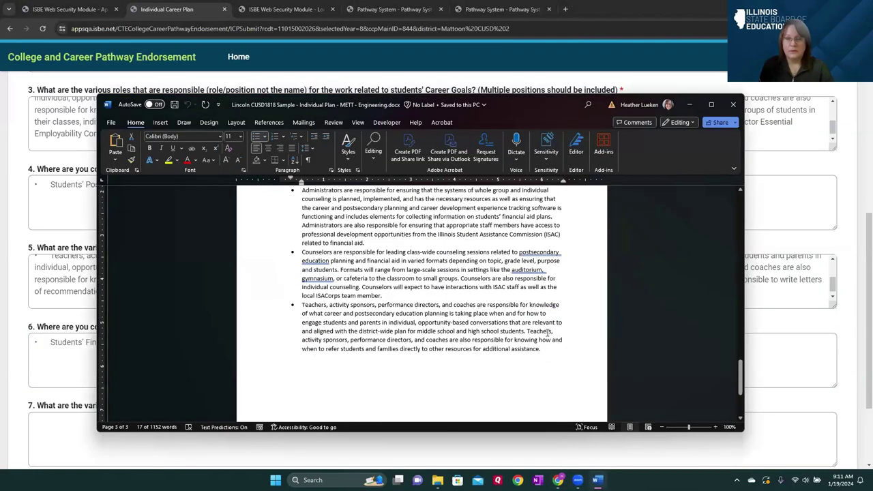
{"action": "left_click_drag", "start_coordinate": [546, 356], "coordinate": [302, 278]}
{"action": "key", "text": "ctrl+c"}
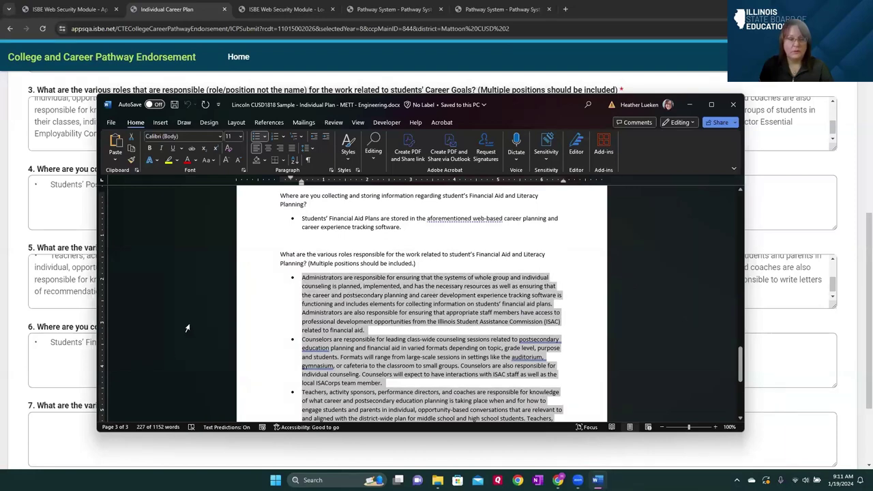
{"action": "left_click", "coordinate": [66, 423]}
{"action": "key", "text": "ctrl+v"}
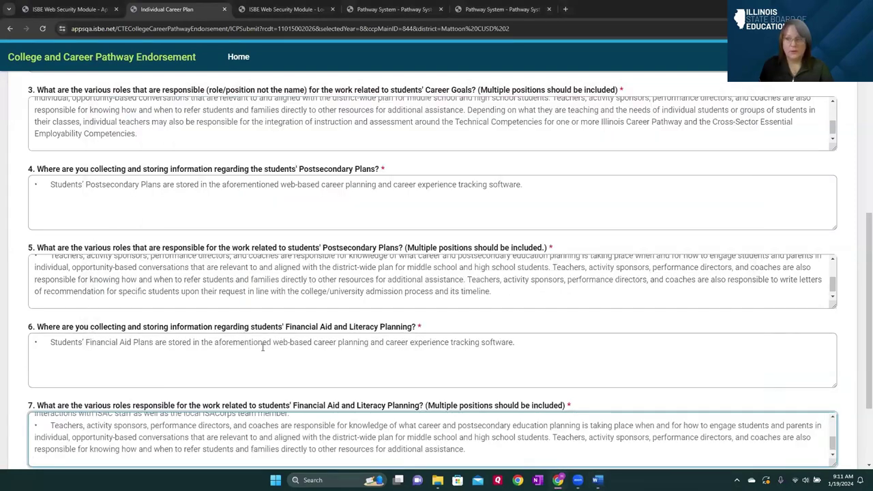
Save and submit the completed Individual Career Plan for ISBE Admin's approval.
{"action": "scroll", "coordinate": [262, 347], "scroll_direction": "down", "scroll_amount": 3}
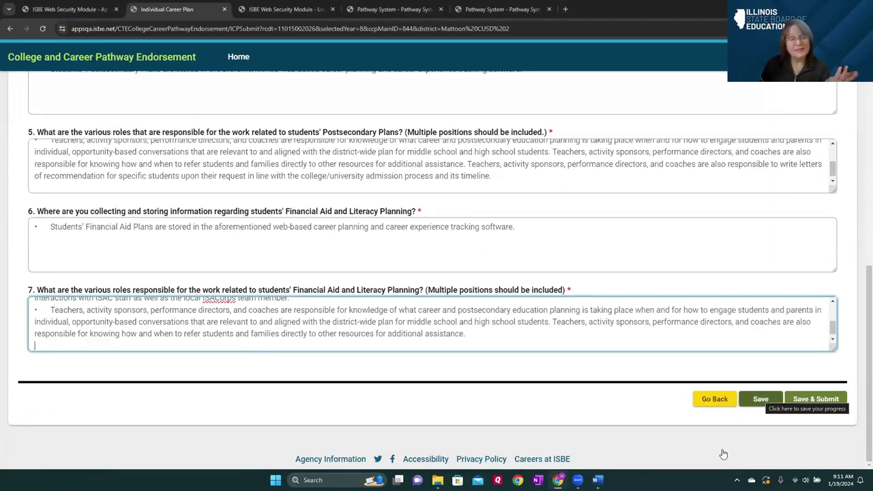
{"action": "left_click", "coordinate": [810, 400]}
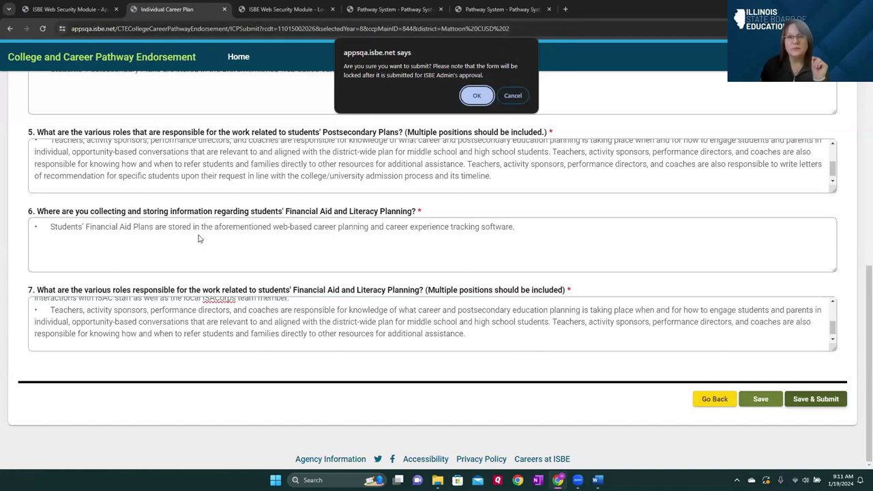
{"action": "left_click", "coordinate": [479, 95]}
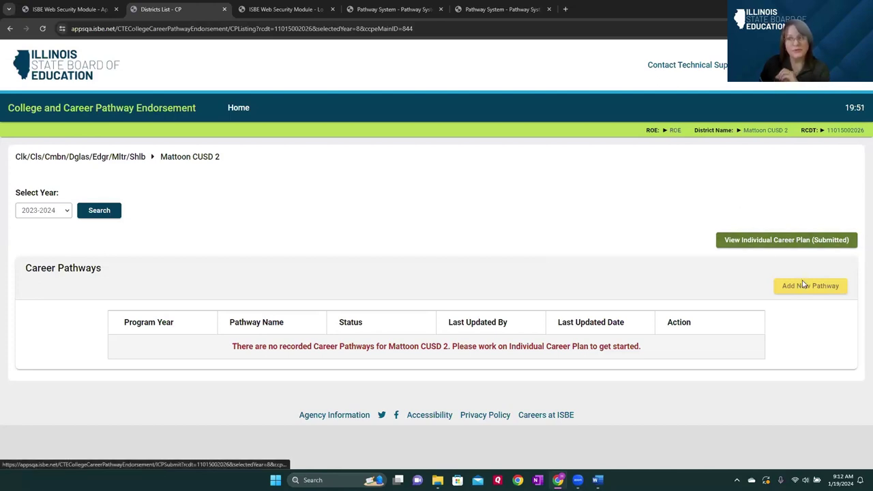
Sign out of the district test account and sign in to the ISBE administrator account with its prefilled login.
{"action": "left_click", "coordinate": [224, 9]}
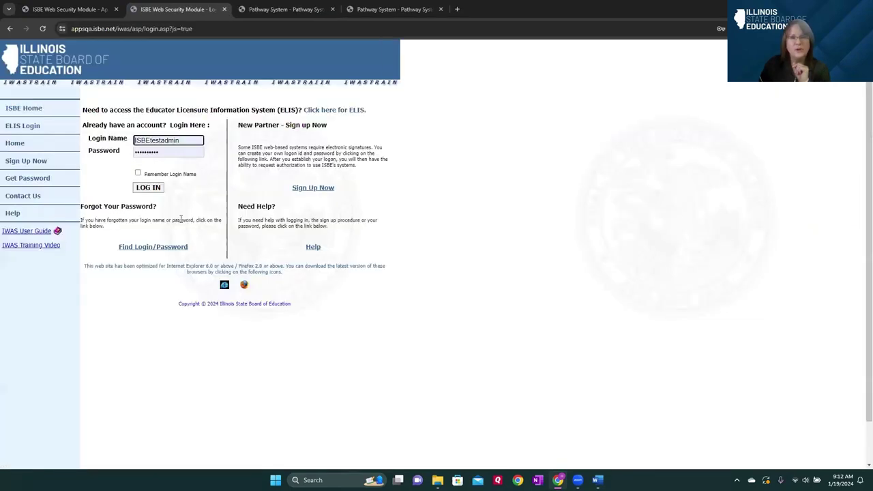
{"action": "left_click", "coordinate": [157, 188]}
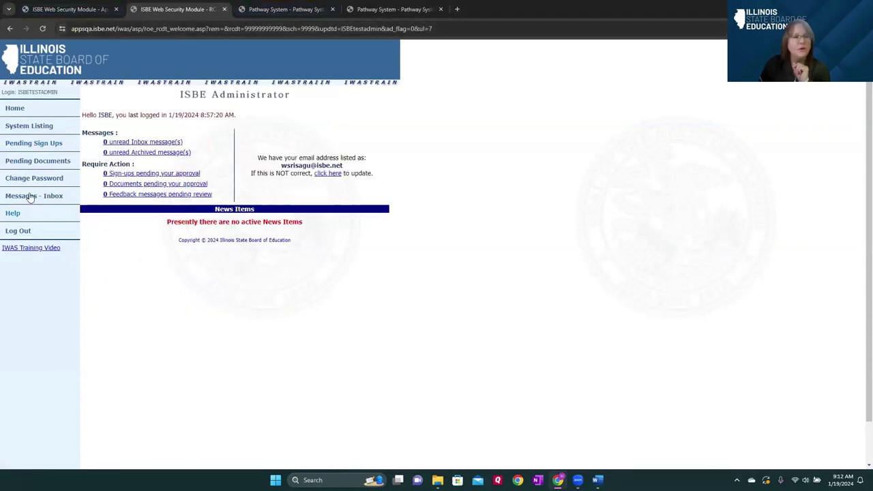
{"action": "left_click", "coordinate": [68, 9]}
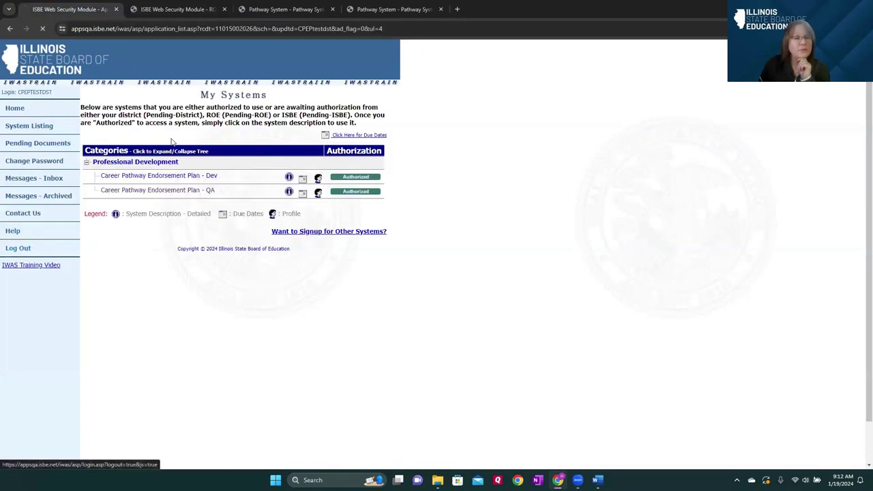
{"action": "left_click", "coordinate": [20, 248]}
{"action": "key", "text": "ctrl+Tab"}
{"action": "left_click", "coordinate": [34, 125]}
{"action": "left_click", "coordinate": [153, 188]}
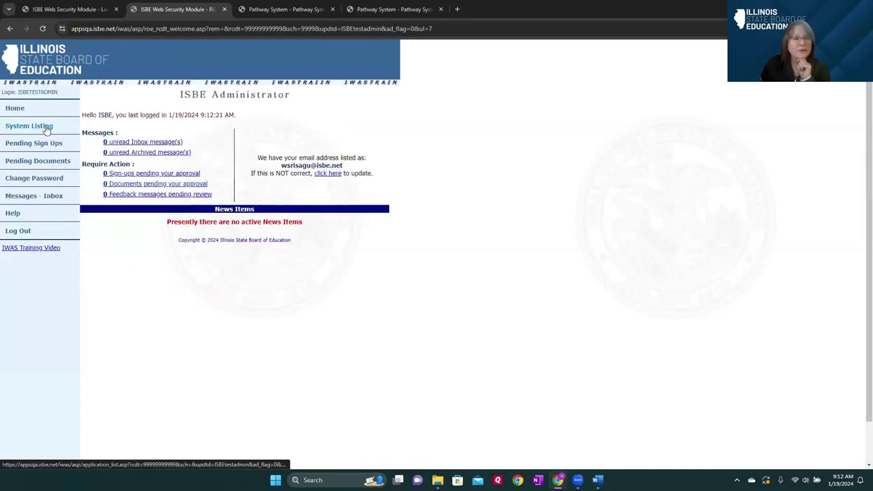
Launch Career Pathway Endorsement Plan - QA as administrator and open the ICP Requests awaiting approval.
{"action": "left_click", "coordinate": [43, 126]}
{"action": "left_click", "coordinate": [195, 190]}
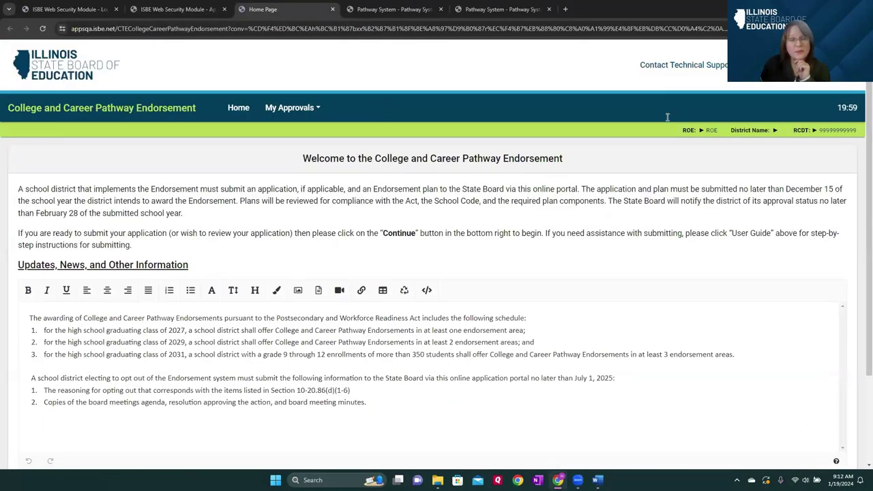
{"action": "scroll", "coordinate": [240, 370], "scroll_direction": "down", "scroll_amount": 5}
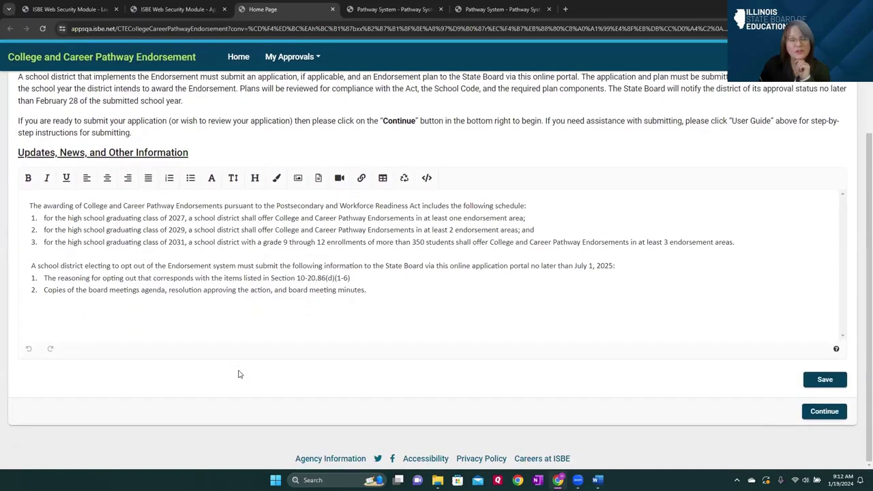
{"action": "scroll", "coordinate": [239, 371], "scroll_direction": "up", "scroll_amount": 4}
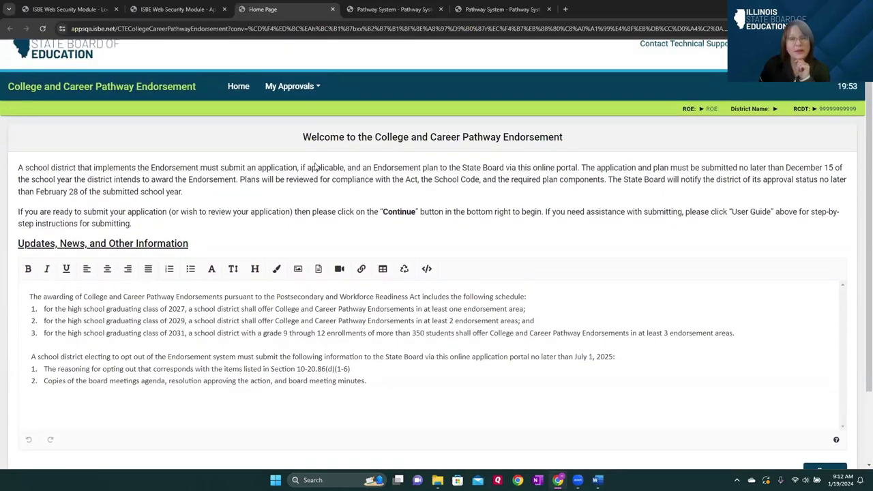
{"action": "left_click", "coordinate": [318, 87]}
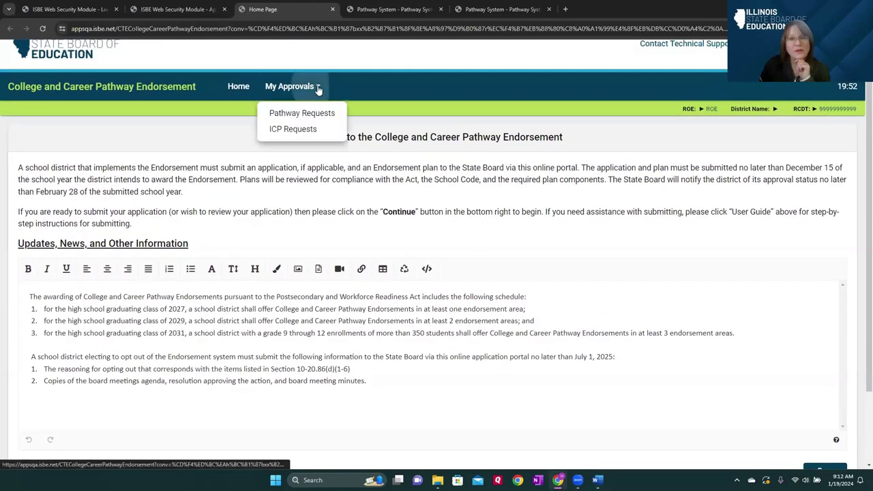
{"action": "left_click", "coordinate": [297, 129]}
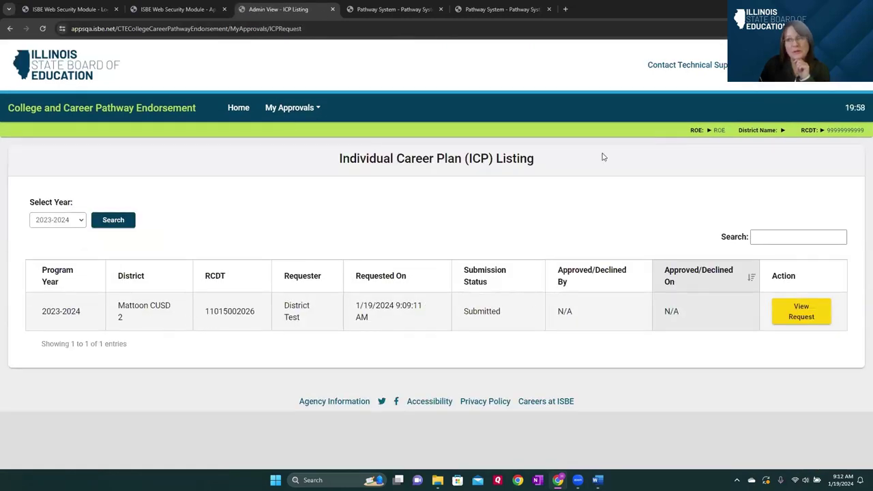
Review Mattoon CUSD 2's submitted Individual Career Plan request and approve it with the ISBE feedback "Fully approved".
{"action": "left_click", "coordinate": [801, 311]}
{"action": "scroll", "coordinate": [366, 234], "scroll_direction": "down", "scroll_amount": 5}
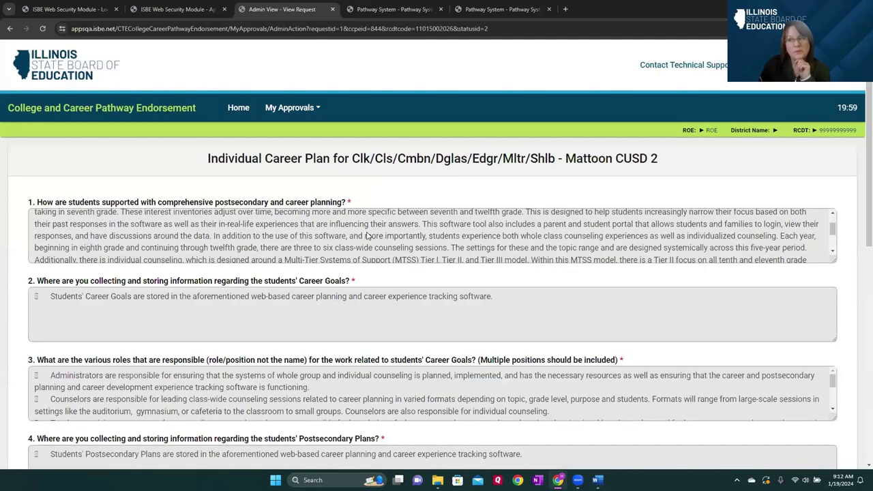
{"action": "scroll", "coordinate": [375, 298], "scroll_direction": "down", "scroll_amount": 7}
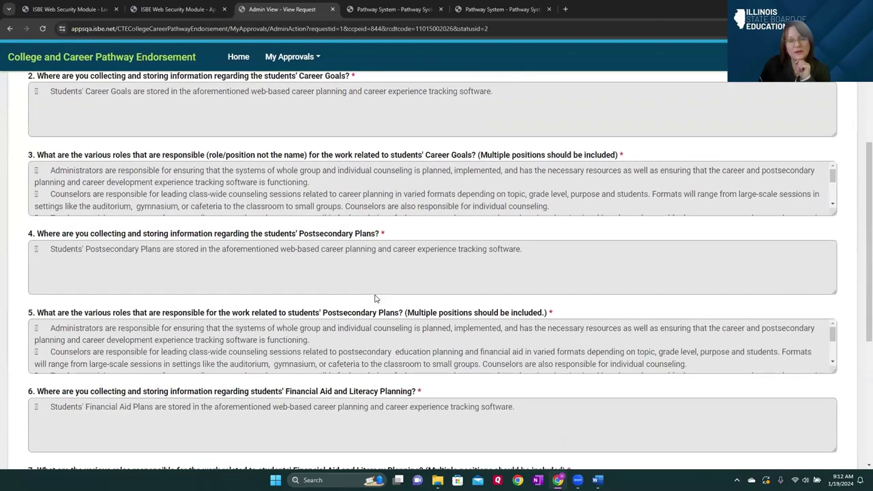
{"action": "scroll", "coordinate": [374, 298], "scroll_direction": "down", "scroll_amount": 1}
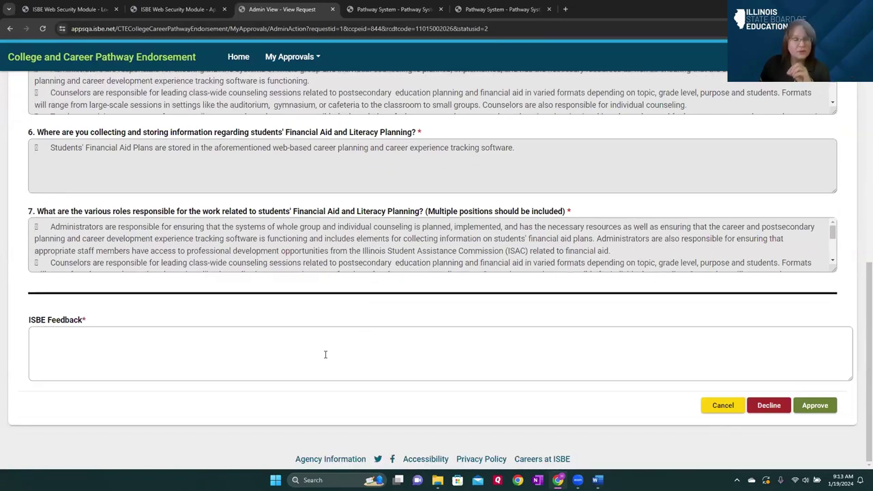
{"action": "left_click", "coordinate": [286, 350]}
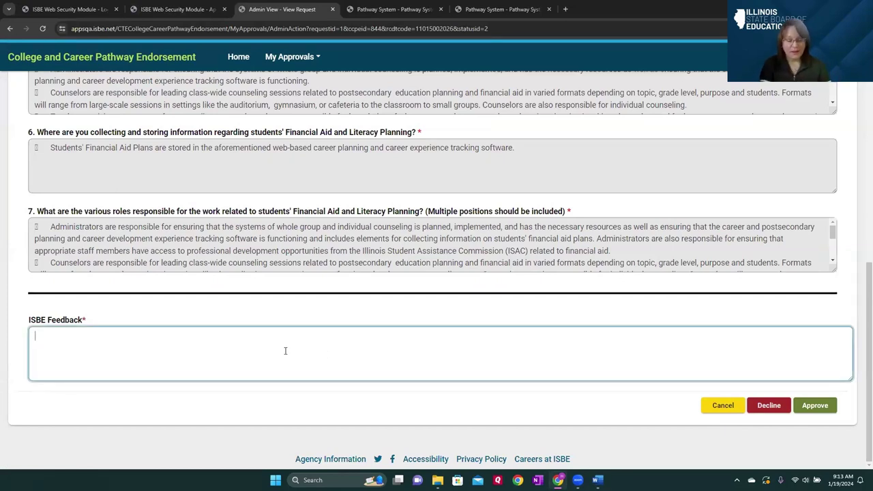
{"action": "type", "text": "Fully approved"}
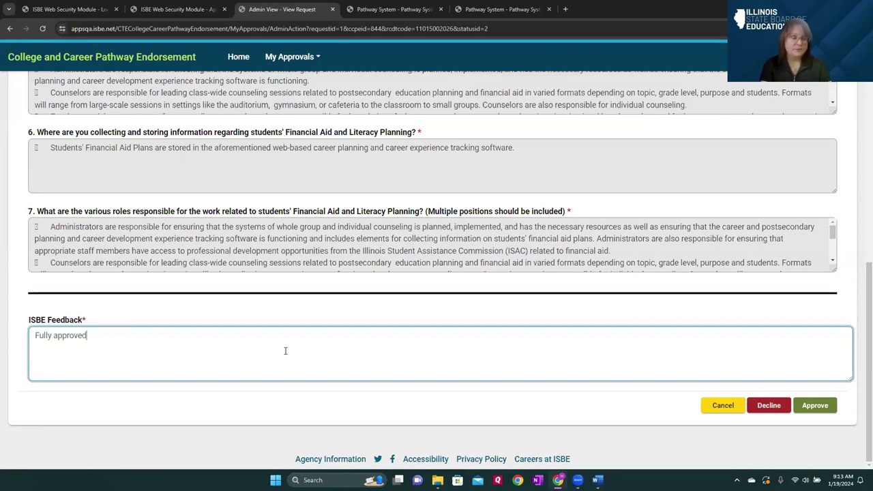
{"action": "left_click", "coordinate": [824, 408]}
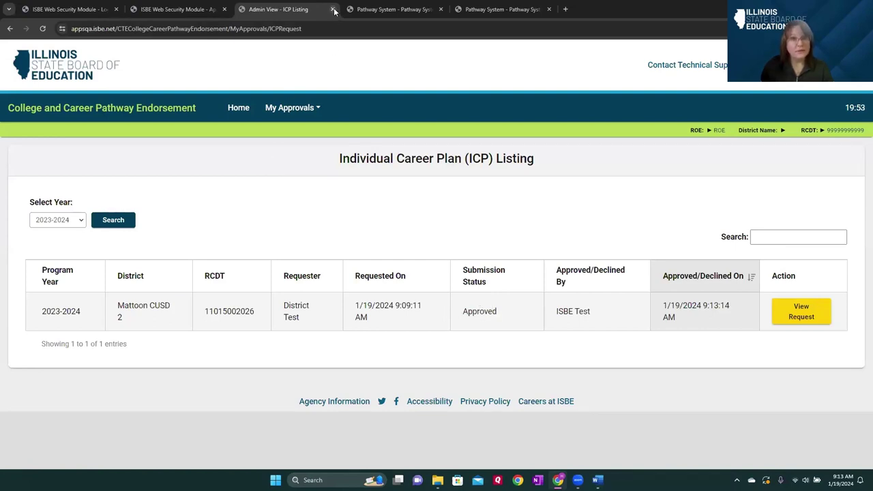
Leave the administrator session and sign back in to the district test account using its saved login name and password.
{"action": "key", "text": "ctrl+w"}
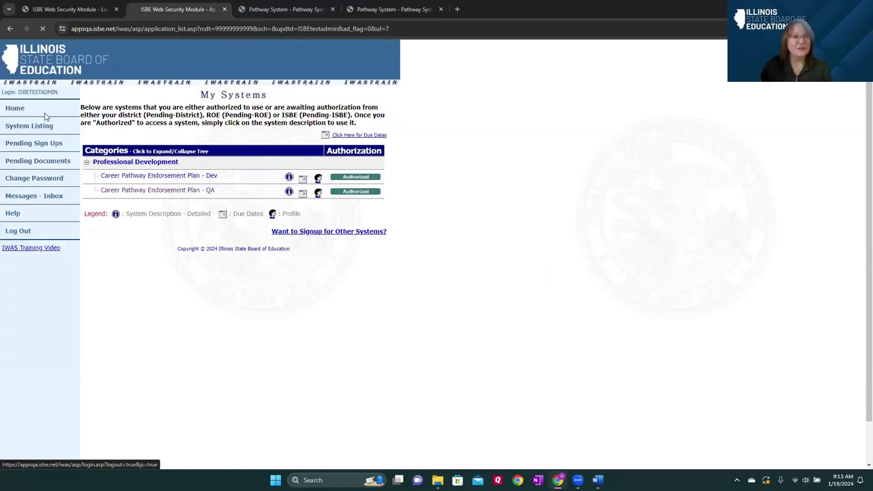
{"action": "left_click", "coordinate": [185, 141]}
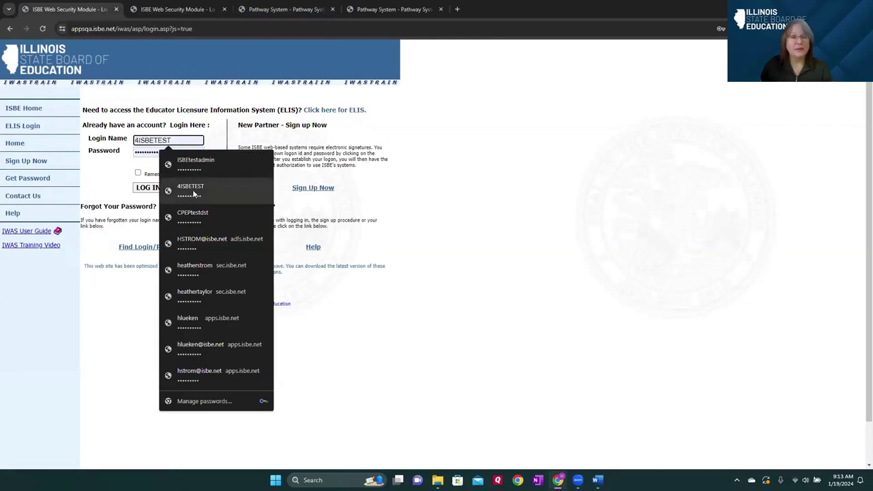
{"action": "left_click", "coordinate": [193, 214]}
{"action": "left_click", "coordinate": [148, 188]}
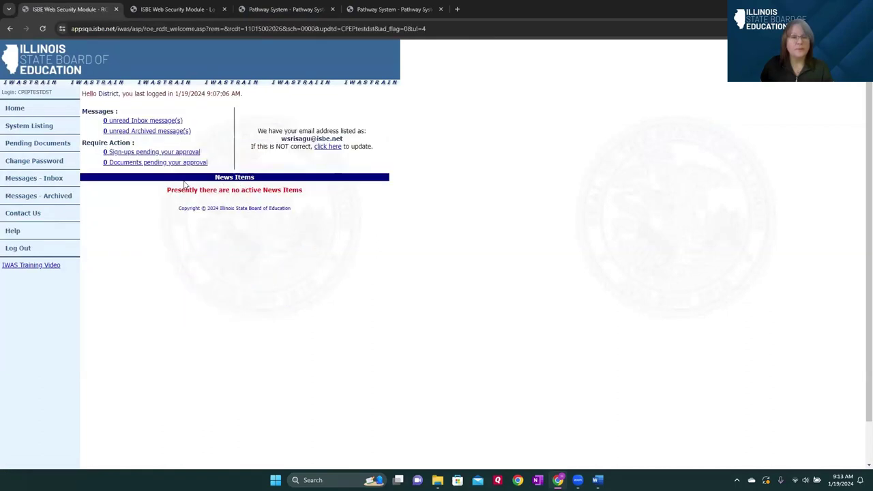
Launch Career Pathway Endorsement Plan - QA as the district and continue to Mattoon CUSD 2's Career Pathways listing.
{"action": "left_click", "coordinate": [47, 127]}
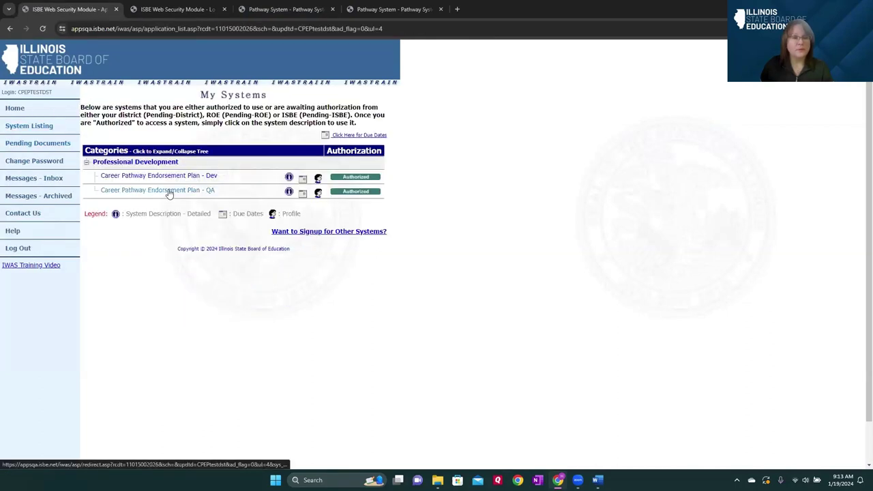
{"action": "left_click", "coordinate": [171, 191]}
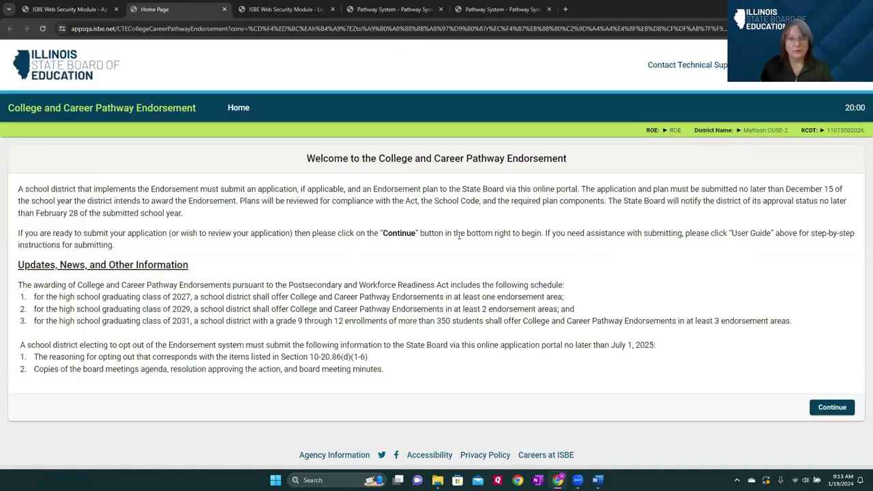
{"action": "left_click", "coordinate": [831, 407]}
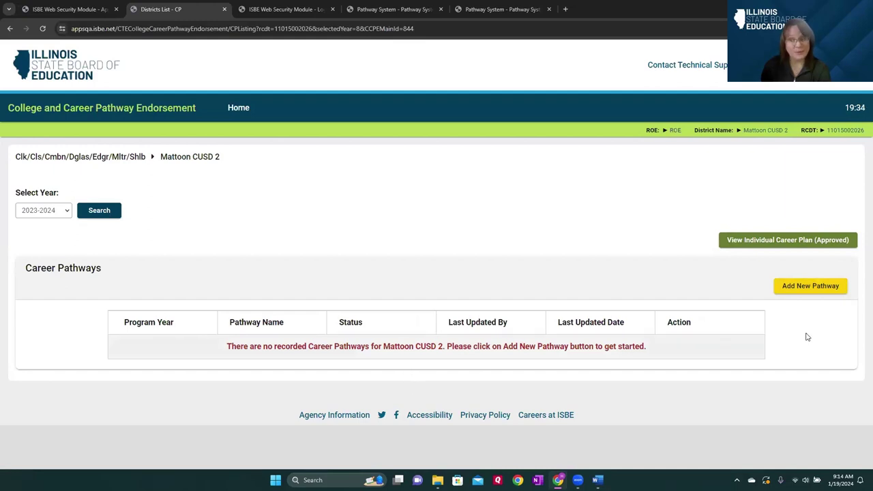
Start a new career pathway for Mattoon CUSD 2 and review the prefilled district and endorsement contact information.
{"action": "left_click", "coordinate": [812, 287]}
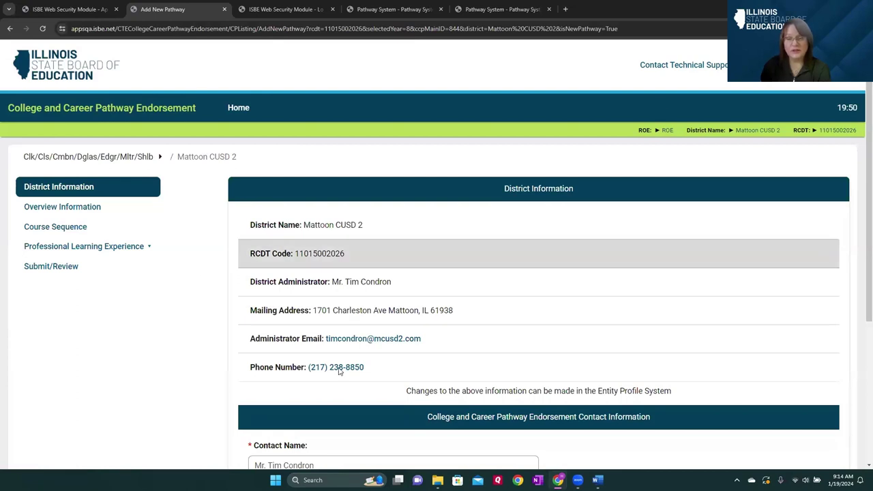
{"action": "scroll", "coordinate": [339, 370], "scroll_direction": "down", "scroll_amount": 3}
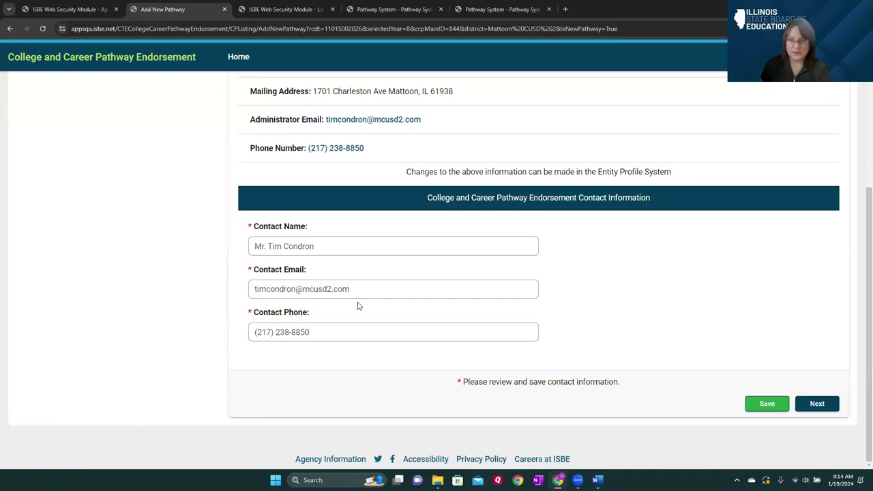
{"action": "scroll", "coordinate": [362, 306], "scroll_direction": "up", "scroll_amount": 2}
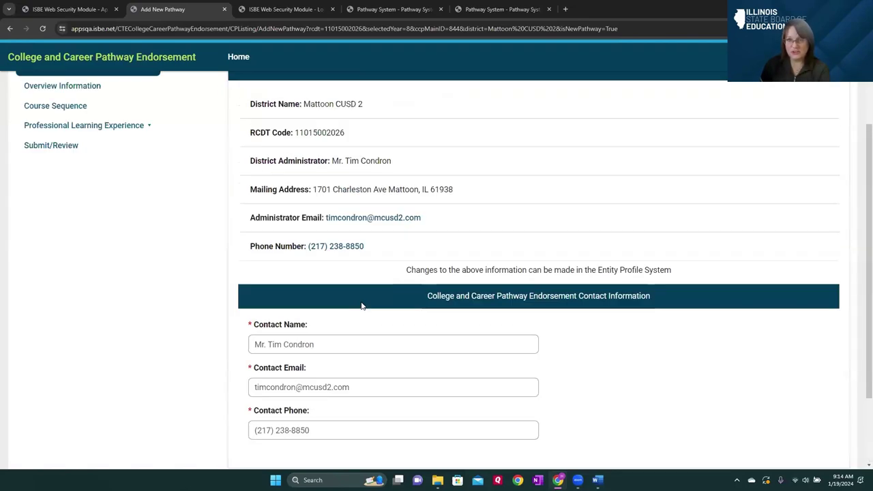
{"action": "scroll", "coordinate": [362, 307], "scroll_direction": "up", "scroll_amount": 2}
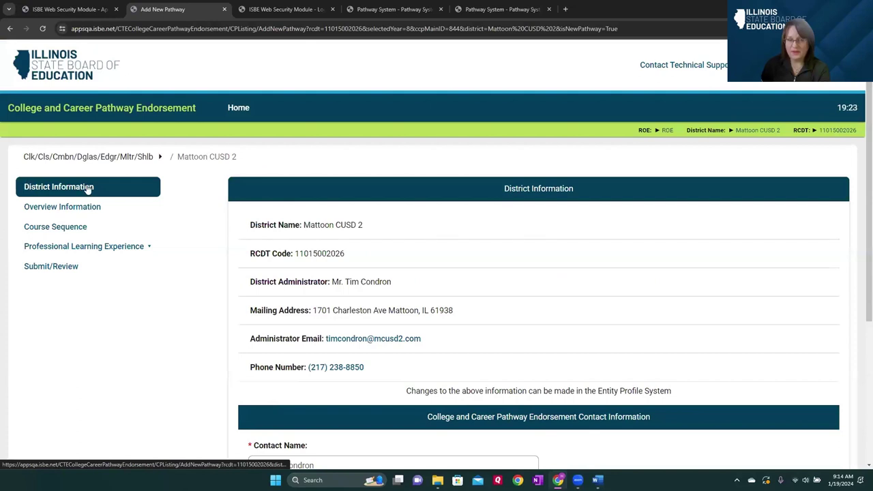
{"action": "scroll", "coordinate": [358, 253], "scroll_direction": "down", "scroll_amount": 2}
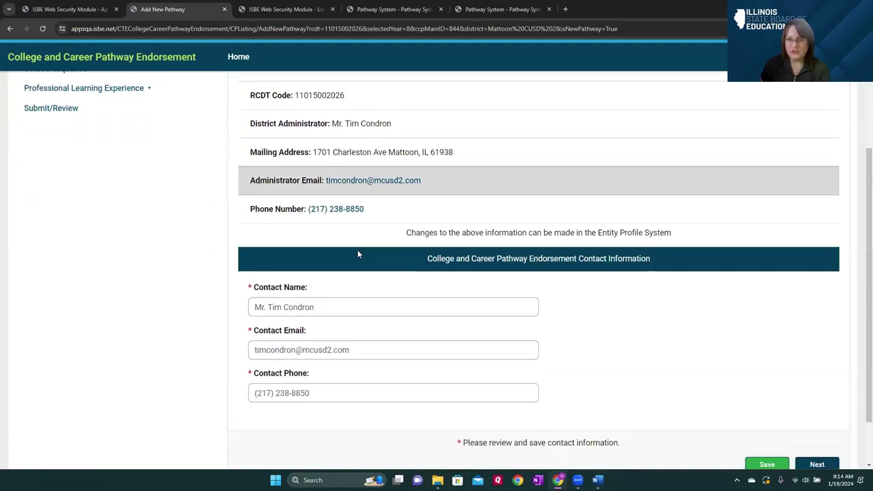
{"action": "scroll", "coordinate": [357, 252], "scroll_direction": "down", "scroll_amount": 1}
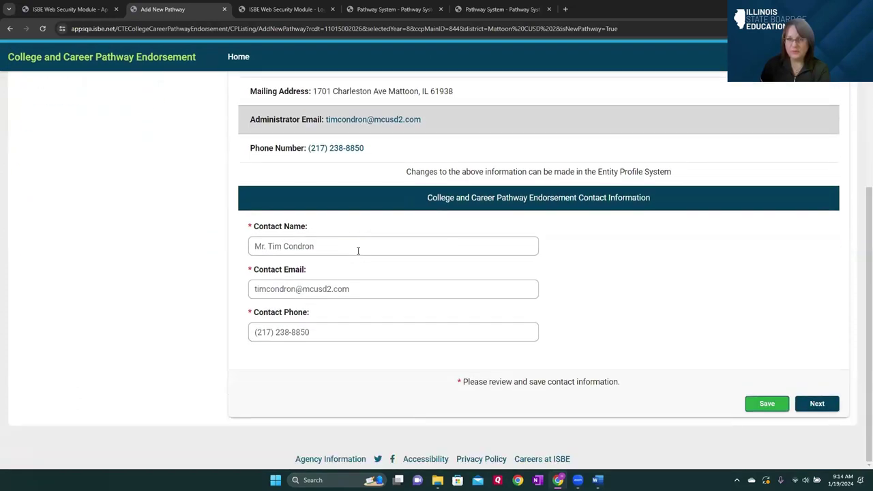
Save the endorsement contact information and continue to the new pathway's Overview Information.
{"action": "left_click", "coordinate": [766, 405]}
{"action": "scroll", "coordinate": [408, 264], "scroll_direction": "down", "scroll_amount": 3}
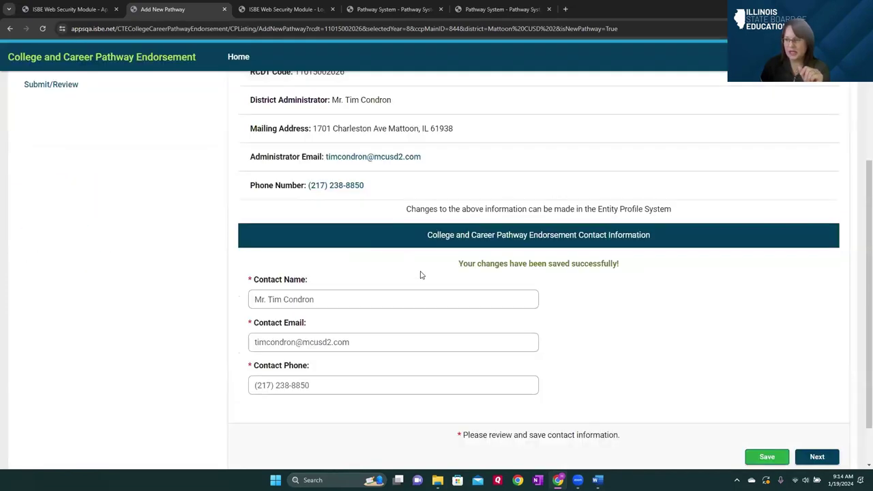
{"action": "left_click", "coordinate": [799, 454]}
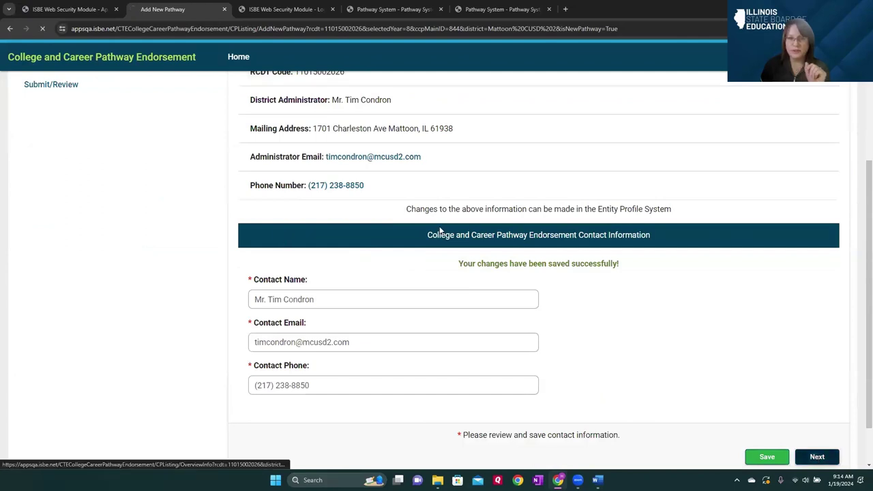
{"action": "scroll", "coordinate": [440, 230], "scroll_direction": "down", "scroll_amount": 1}
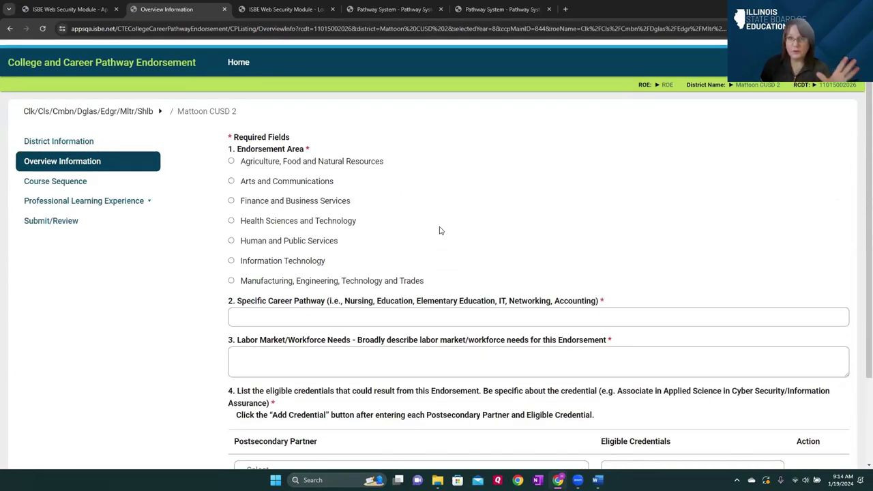
Look through Lincoln CUSD 1818's Engineering plan in the old PWR Pathway System and open its Engineering pathway.
{"action": "left_click", "coordinate": [486, 7]}
{"action": "scroll", "coordinate": [286, 287], "scroll_direction": "down", "scroll_amount": 3}
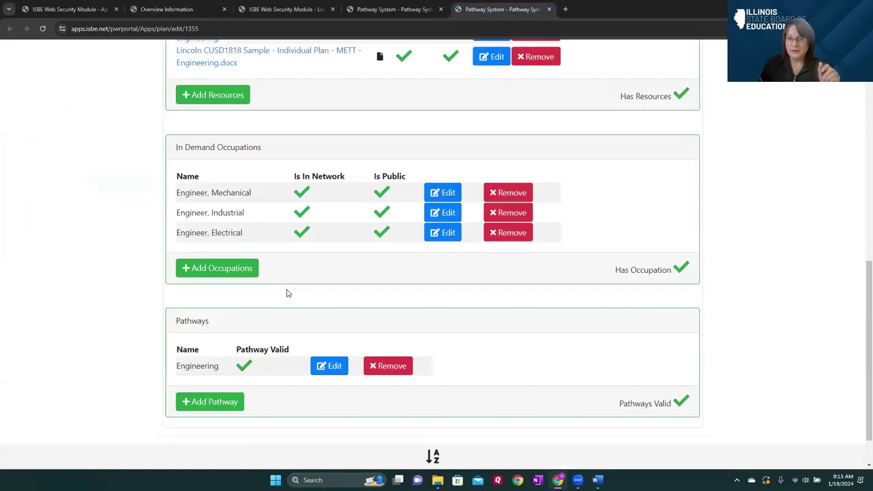
{"action": "scroll", "coordinate": [287, 293], "scroll_direction": "up", "scroll_amount": 10}
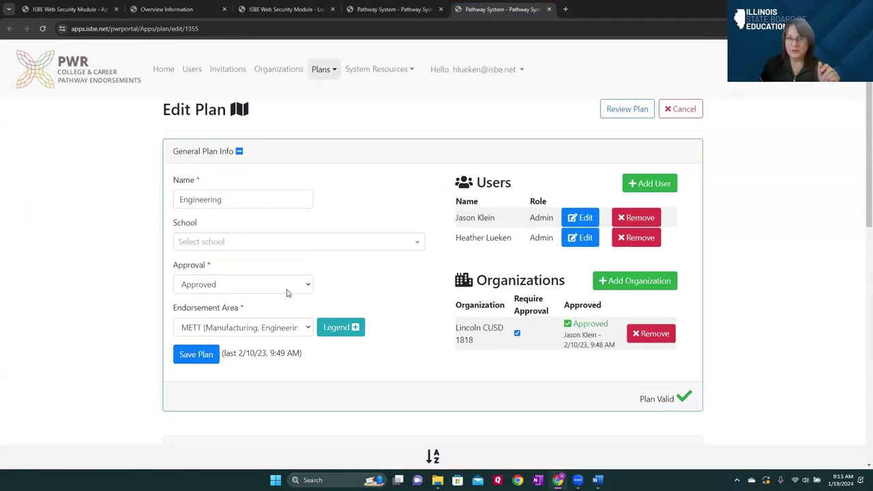
{"action": "scroll", "coordinate": [286, 293], "scroll_direction": "down", "scroll_amount": 10}
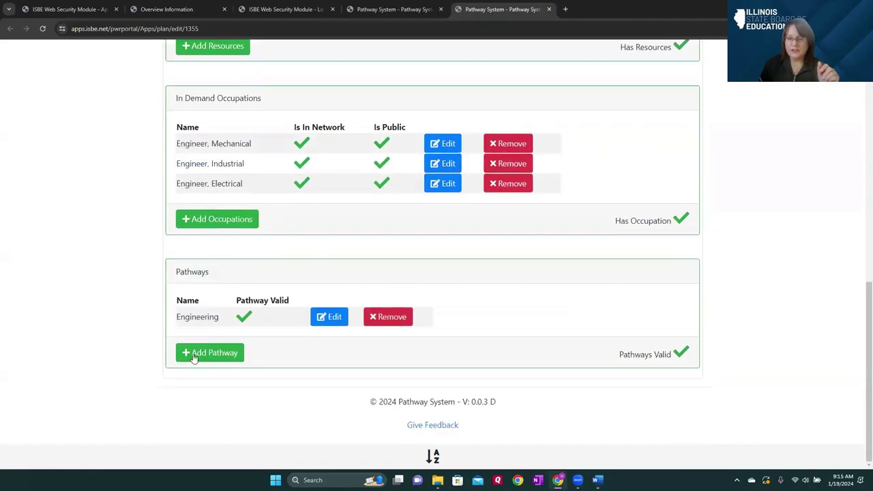
{"action": "left_click", "coordinate": [330, 316]}
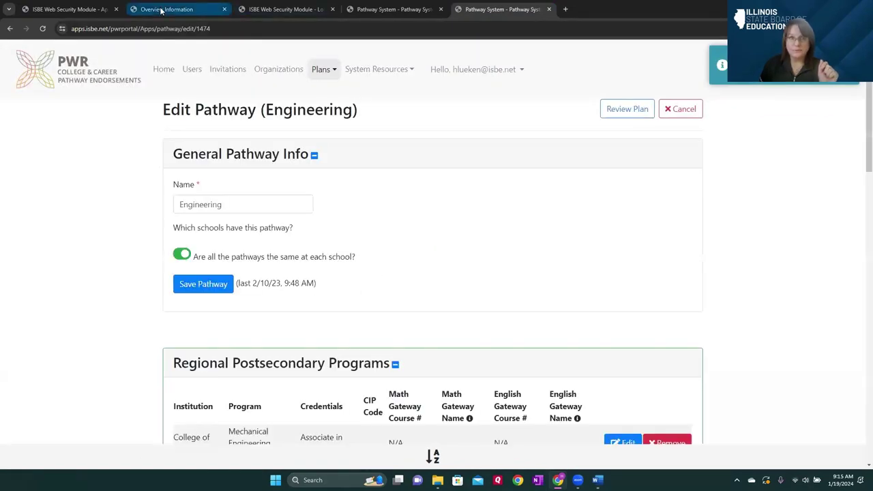
Back in the new pathway's overview, choose Manufacturing, Engineering, Technology and Trades as the endorsement area and enter Engineering as the specific career pathway.
{"action": "left_click", "coordinate": [194, 8]}
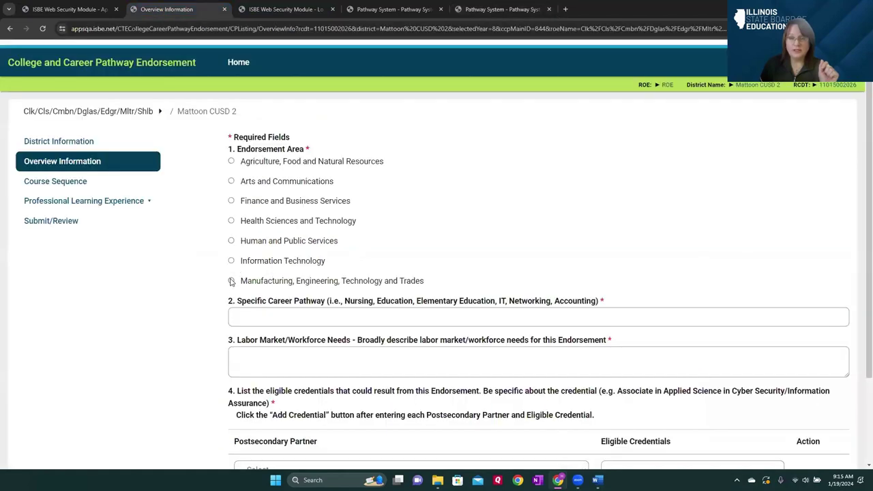
{"action": "left_click", "coordinate": [232, 281]}
{"action": "left_click", "coordinate": [283, 317]}
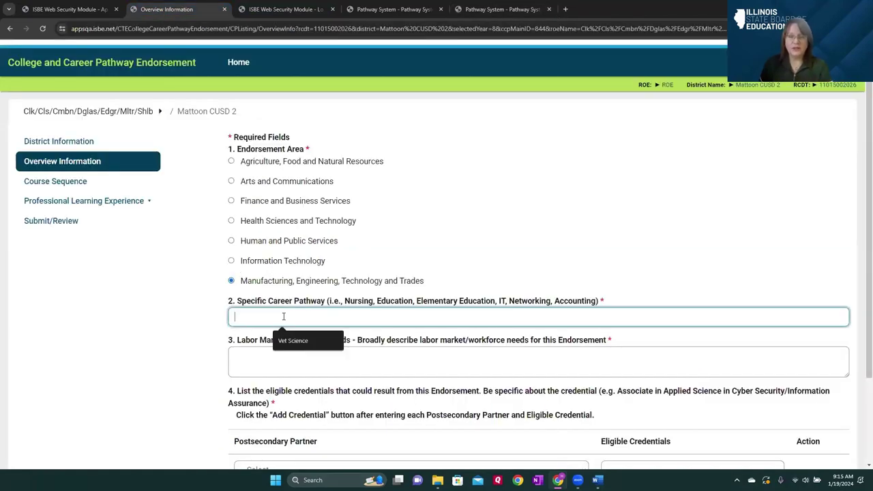
{"action": "type", "text": "Engineering"}
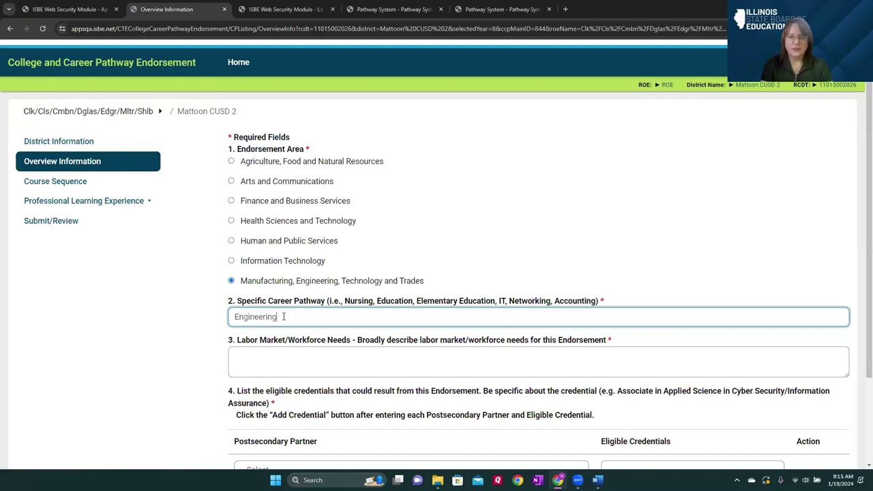
Check the old PWR Engineering pathway, and reopen its plan to examine the Labor Market Information Review resources and in-demand occupations.
{"action": "left_click", "coordinate": [484, 10]}
{"action": "scroll", "coordinate": [304, 273], "scroll_direction": "down", "scroll_amount": 6}
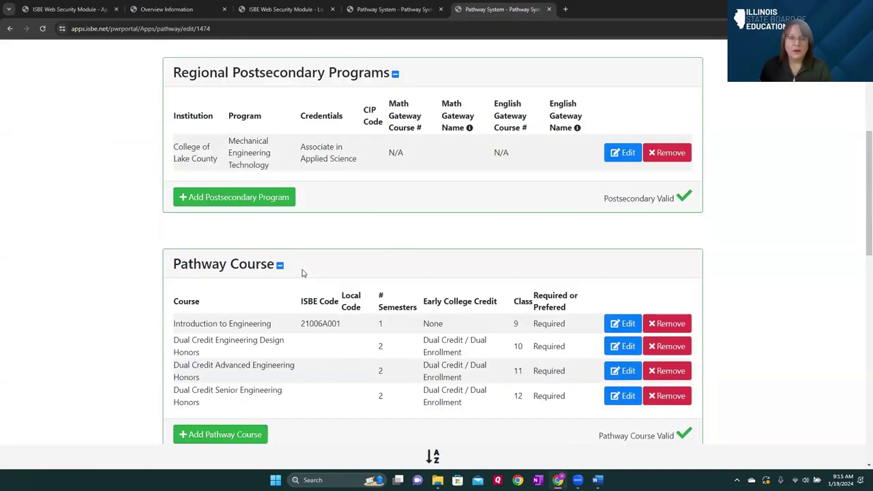
{"action": "scroll", "coordinate": [304, 272], "scroll_direction": "down", "scroll_amount": 8}
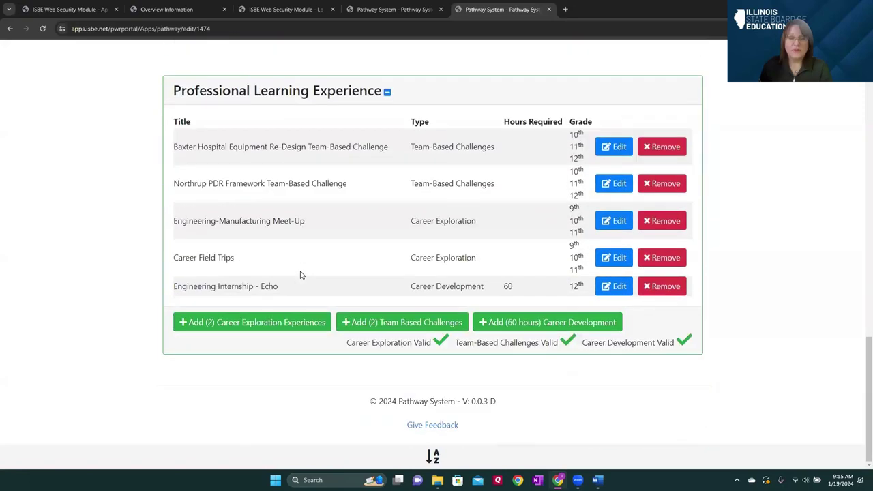
{"action": "scroll", "coordinate": [300, 275], "scroll_direction": "up", "scroll_amount": 3}
{"action": "left_click", "coordinate": [394, 8]}
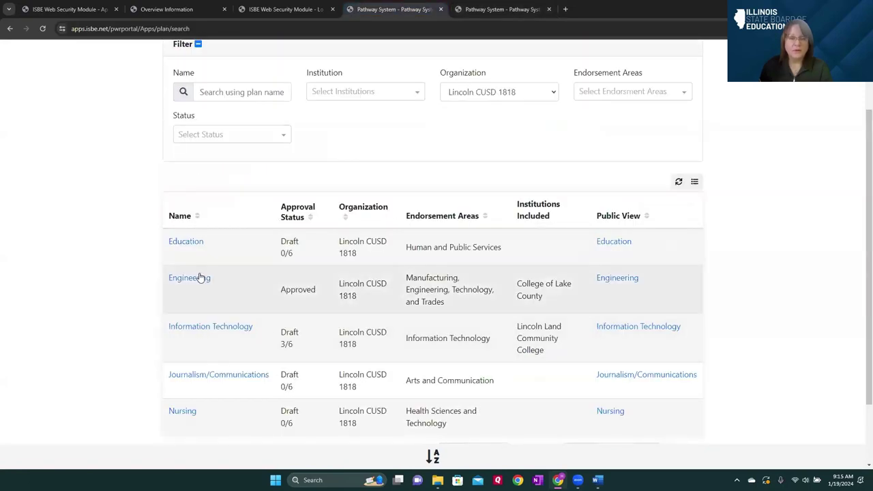
{"action": "left_click", "coordinate": [200, 277]}
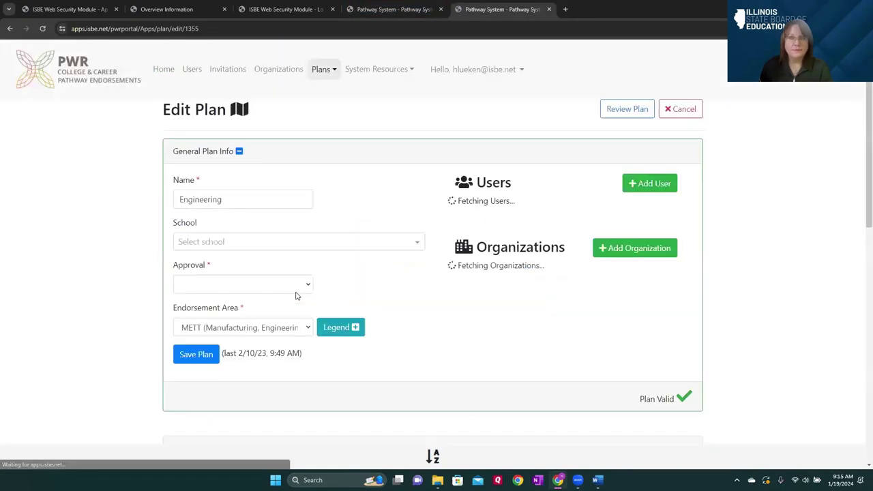
{"action": "scroll", "coordinate": [297, 296], "scroll_direction": "down", "scroll_amount": 8}
{"action": "scroll", "coordinate": [296, 295], "scroll_direction": "up", "scroll_amount": 3}
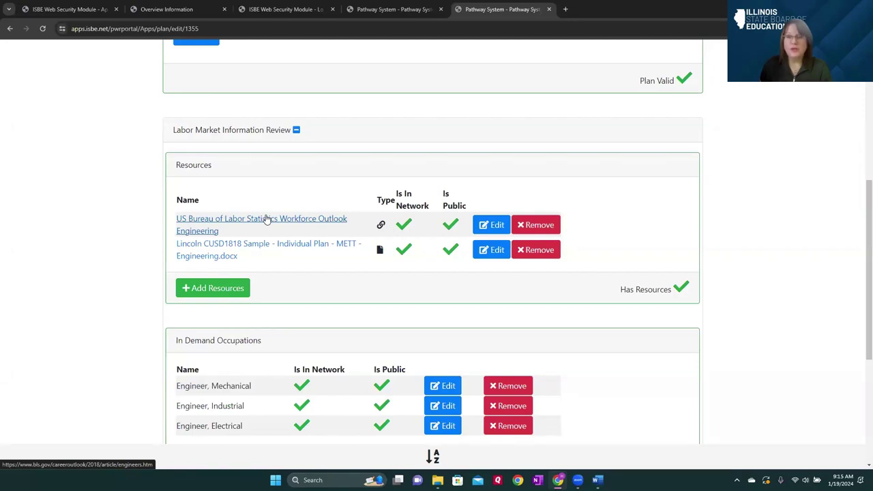
{"action": "scroll", "coordinate": [267, 219], "scroll_direction": "down", "scroll_amount": 1}
{"action": "scroll", "coordinate": [266, 219], "scroll_direction": "up", "scroll_amount": 1}
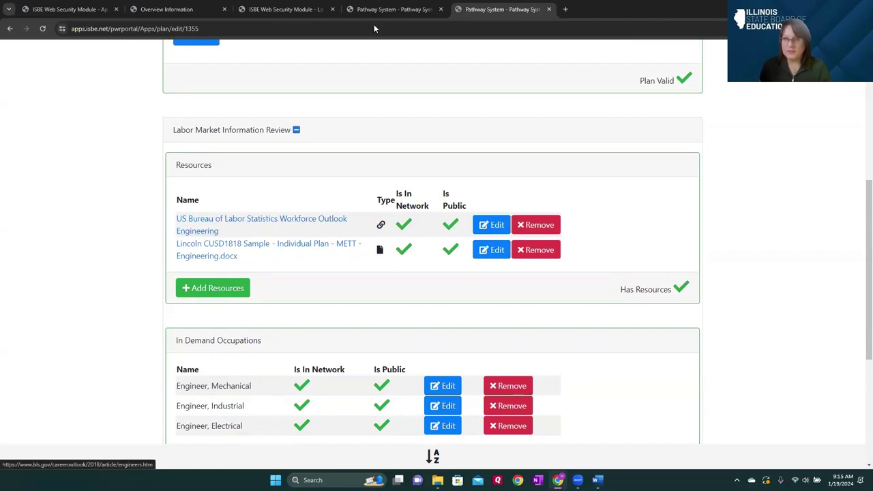
Describe the new pathway's labor market needs as "Engineering is a must!" and go on to Course Sequence without saving.
{"action": "left_click", "coordinate": [170, 9]}
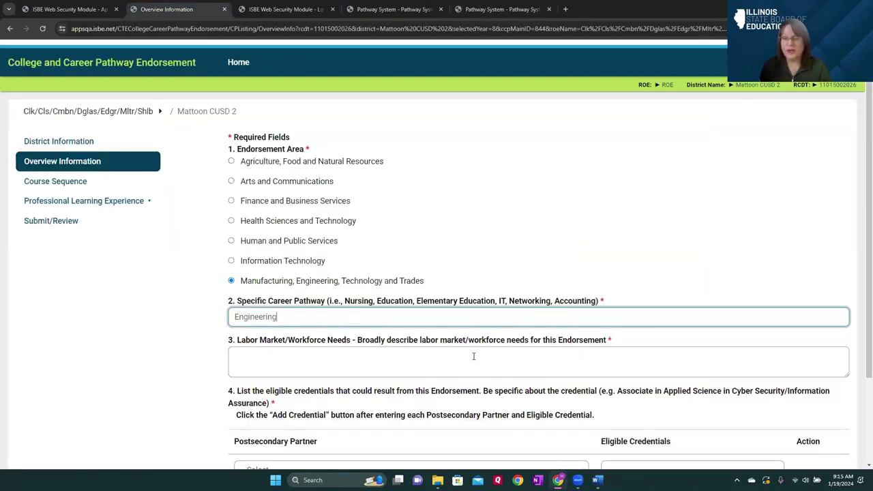
{"action": "left_click", "coordinate": [315, 360]}
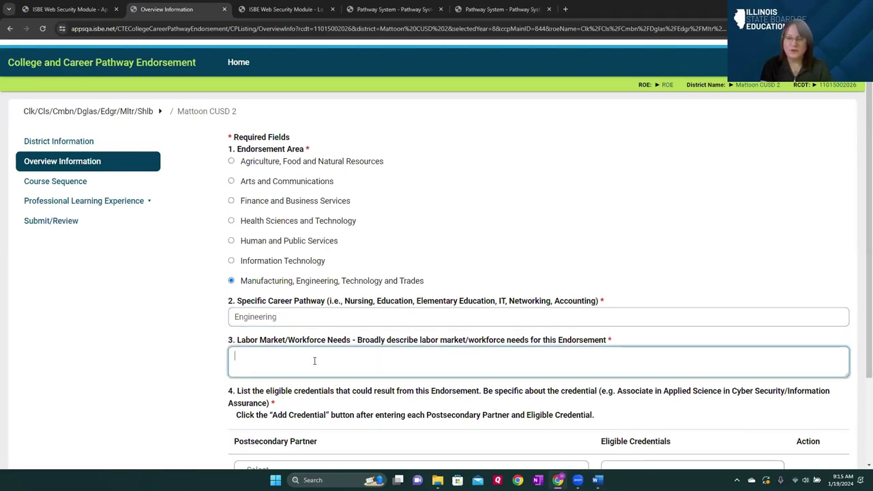
{"action": "type", "text": "Engineering is a must!"}
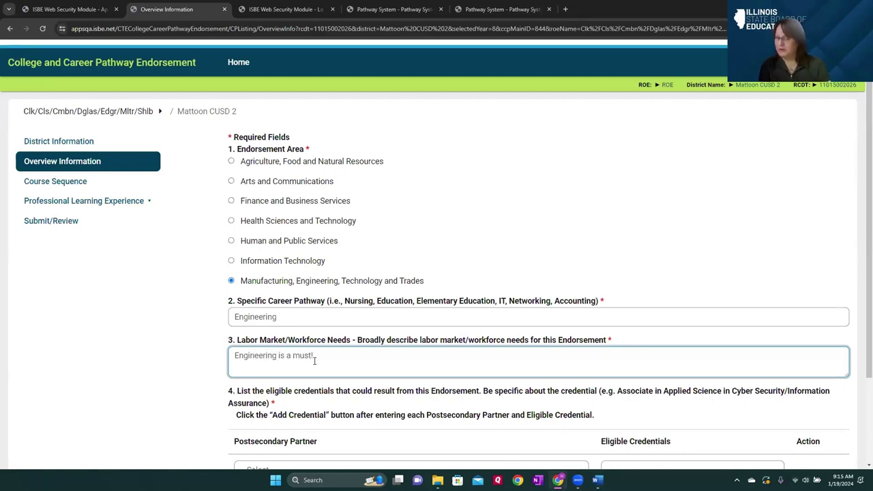
{"action": "scroll", "coordinate": [315, 360], "scroll_direction": "down", "scroll_amount": 2}
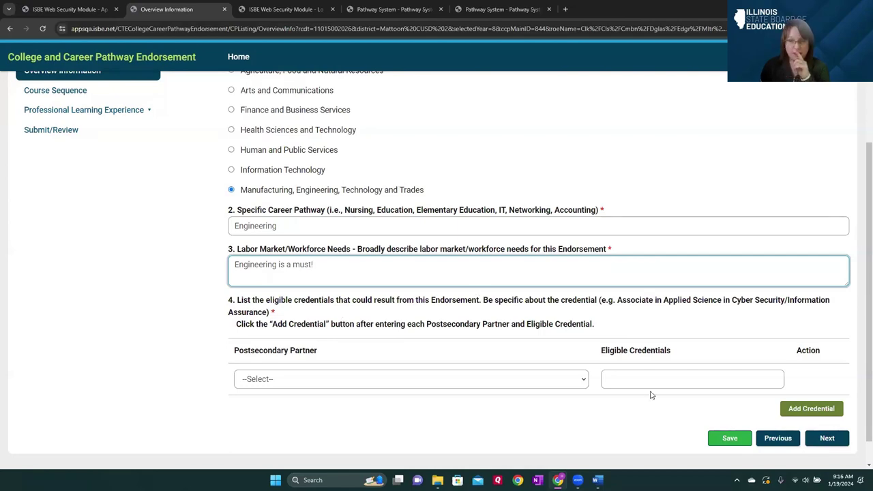
{"action": "scroll", "coordinate": [651, 393], "scroll_direction": "up", "scroll_amount": 2}
{"action": "scroll", "coordinate": [651, 391], "scroll_direction": "down", "scroll_amount": 3}
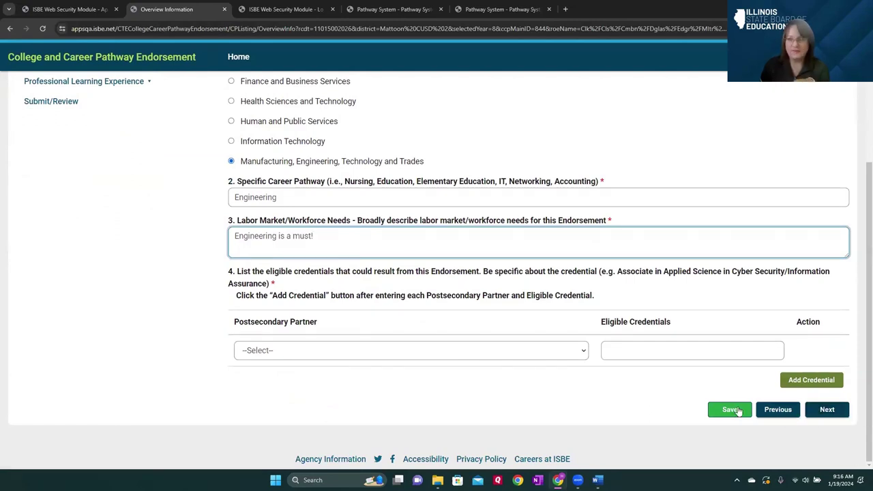
{"action": "left_click", "coordinate": [826, 409]}
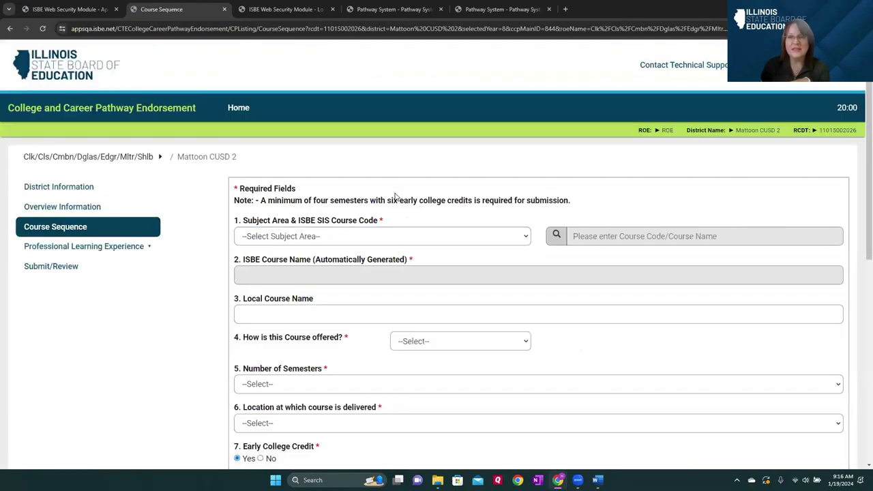
{"action": "scroll", "coordinate": [395, 196], "scroll_direction": "down", "scroll_amount": 2}
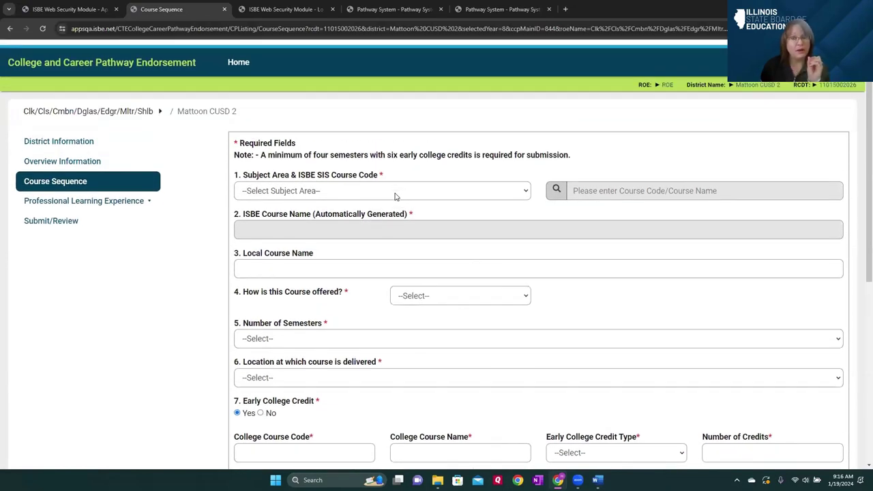
Return to Overview Information and enter endorsement area Manufacturing, Engineering, Technology and Trades, career pathway Engineering, and labor market needs "We need this".
{"action": "left_click", "coordinate": [38, 163]}
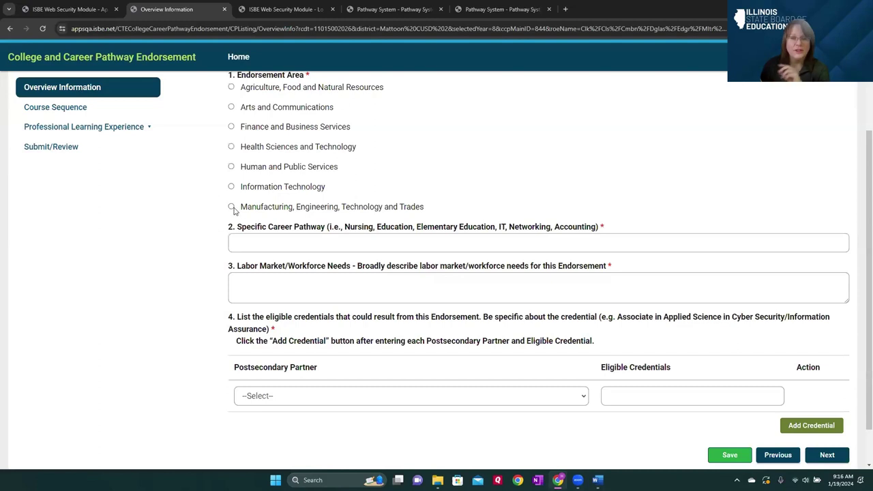
{"action": "left_click", "coordinate": [231, 207]}
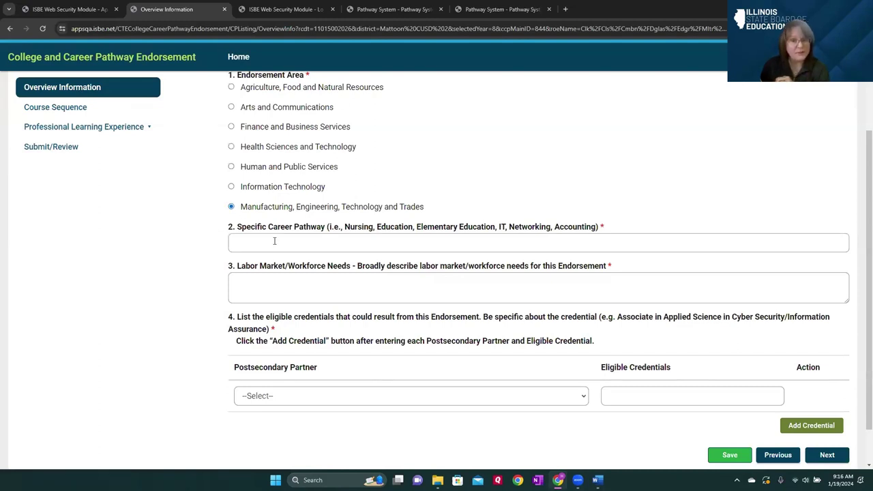
{"action": "left_click", "coordinate": [274, 241]}
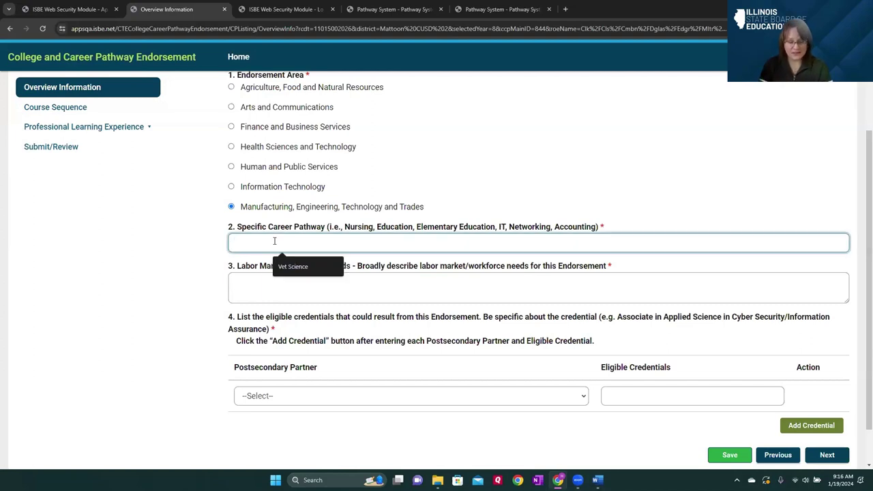
{"action": "type", "text": "Engineer"}
{"action": "key", "text": "BackSpace"}
{"action": "type", "text": "eering"}
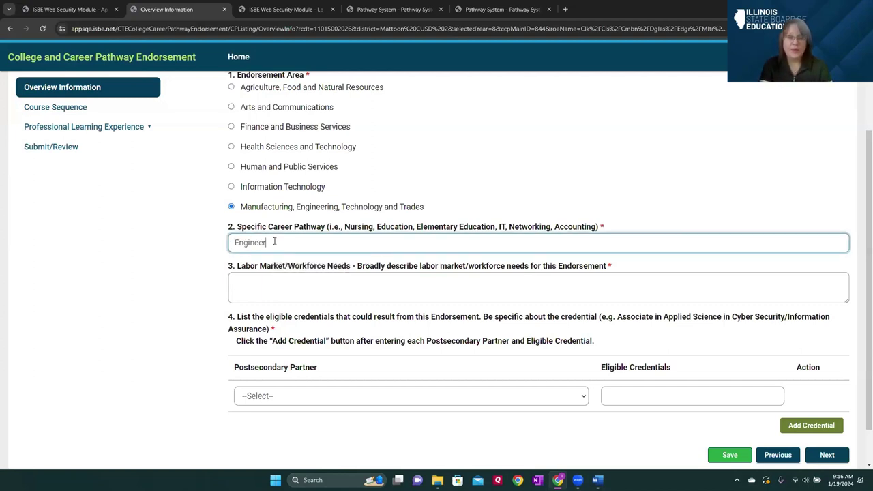
{"action": "left_click", "coordinate": [274, 288]}
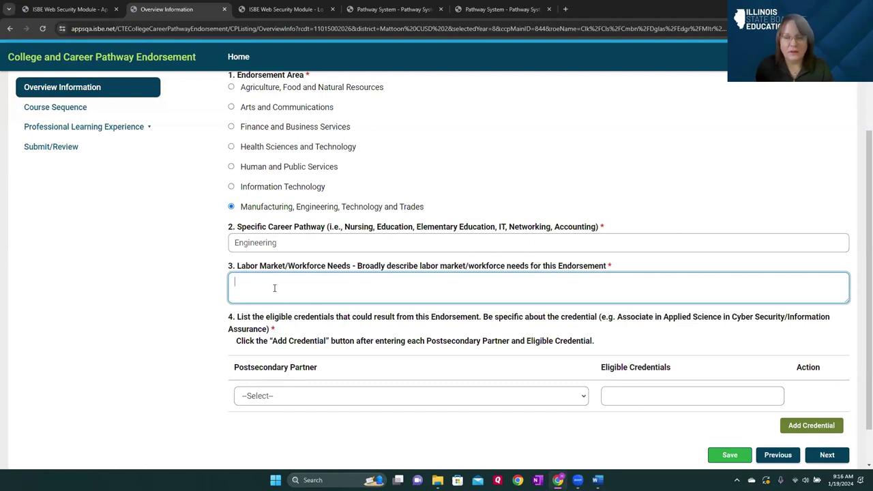
{"action": "type", "text": "We need this"}
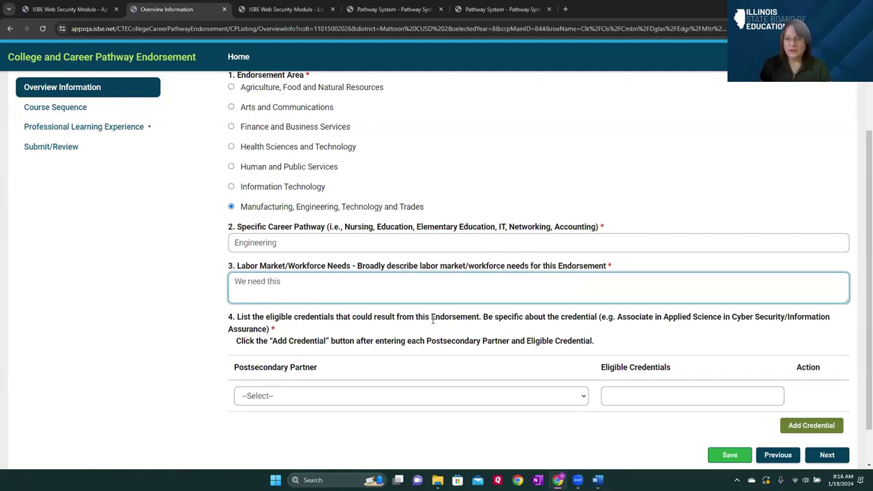
Open the Engineering pathway in the old PWR plan and check its regional postsecondary program and credential.
{"action": "scroll", "coordinate": [432, 320], "scroll_direction": "down", "scroll_amount": 1}
{"action": "left_click", "coordinate": [291, 351]}
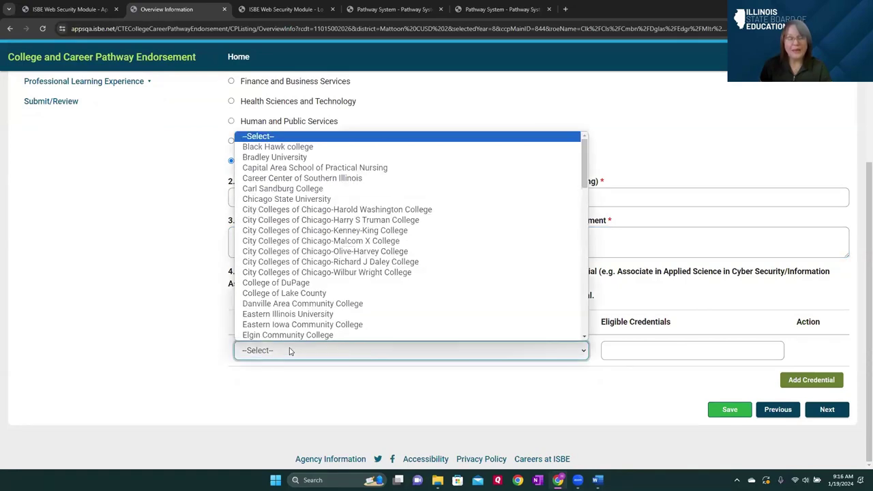
{"action": "left_click", "coordinate": [201, 308]}
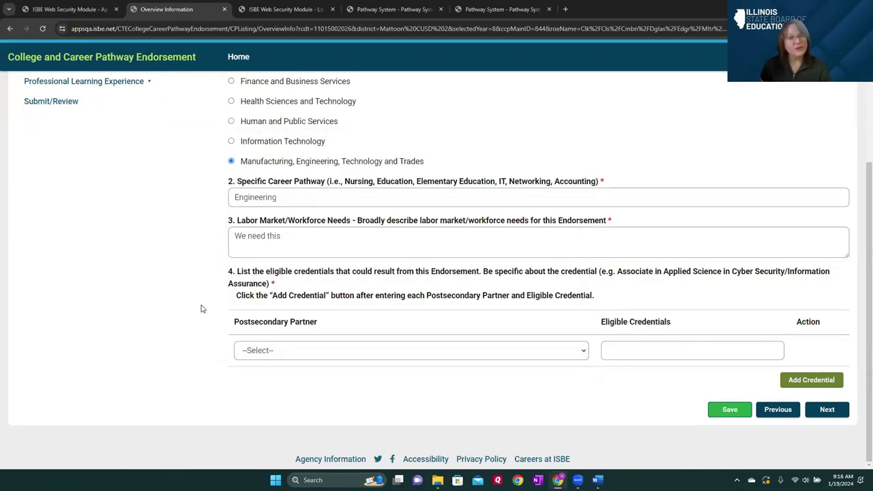
{"action": "left_click", "coordinate": [502, 9]}
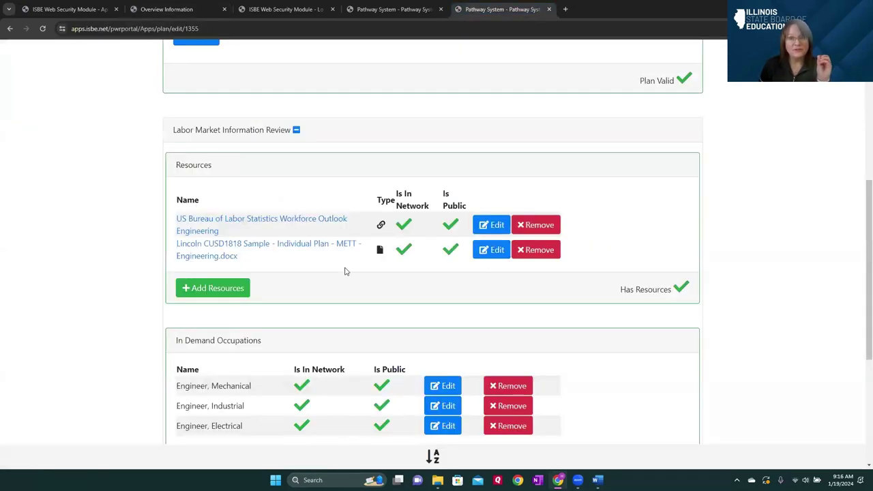
{"action": "scroll", "coordinate": [344, 272], "scroll_direction": "up", "scroll_amount": 2}
{"action": "scroll", "coordinate": [344, 272], "scroll_direction": "up", "scroll_amount": 2}
{"action": "scroll", "coordinate": [345, 271], "scroll_direction": "down", "scroll_amount": 7}
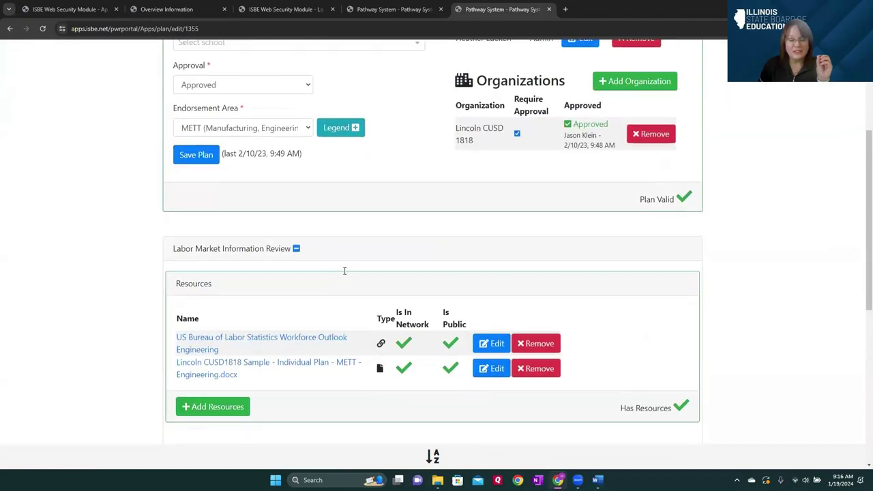
{"action": "left_click", "coordinate": [328, 318]}
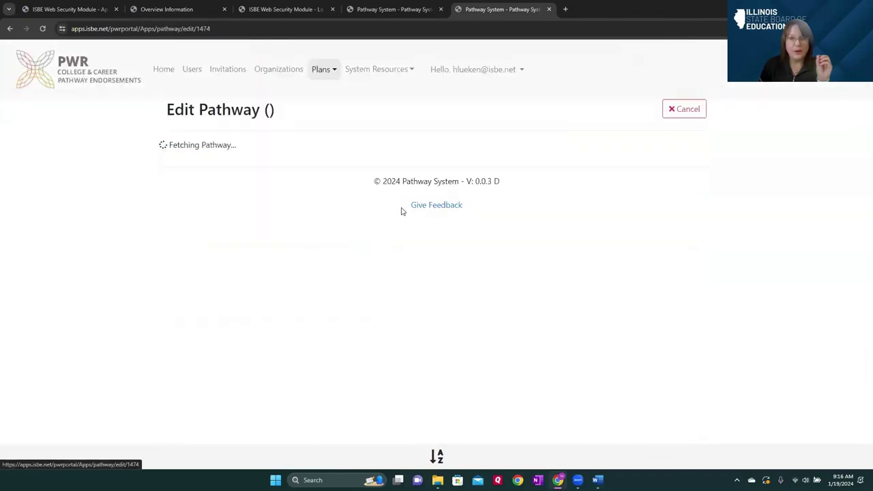
{"action": "scroll", "coordinate": [399, 210], "scroll_direction": "down", "scroll_amount": 3}
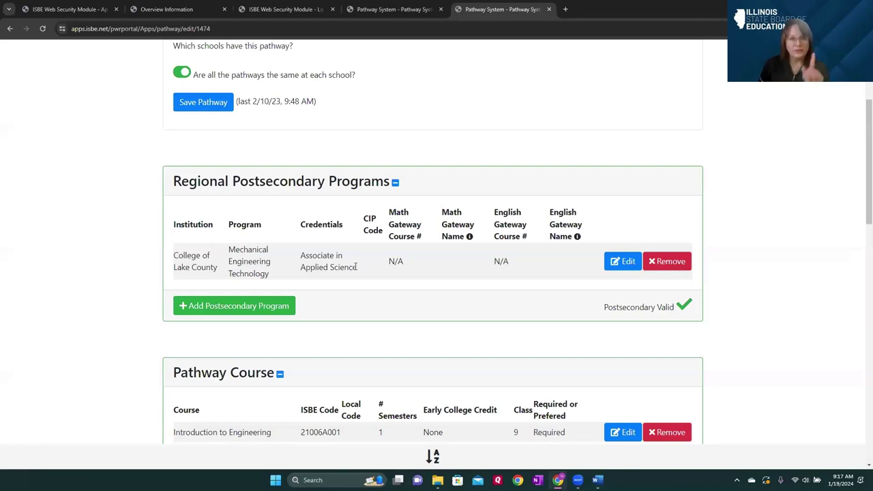
Return to the new pathway's overview and choose College of Lake County as the postsecondary partner.
{"action": "left_click", "coordinate": [179, 9]}
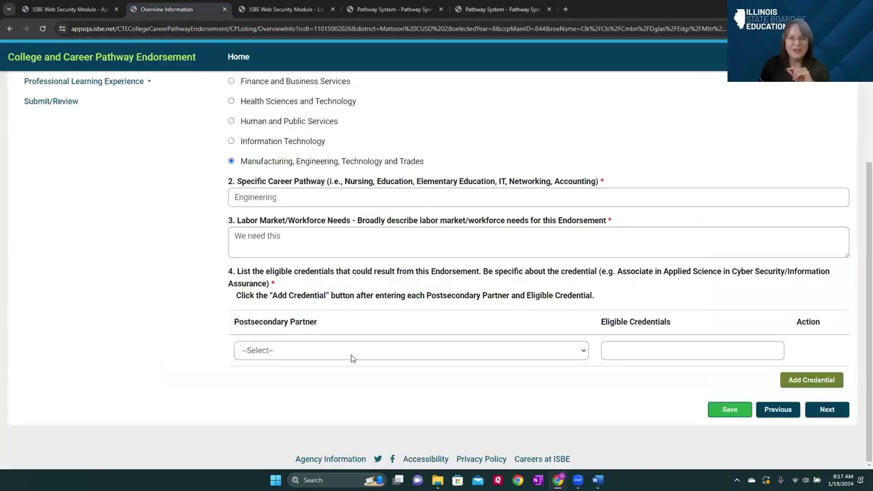
{"action": "left_click", "coordinate": [502, 9]}
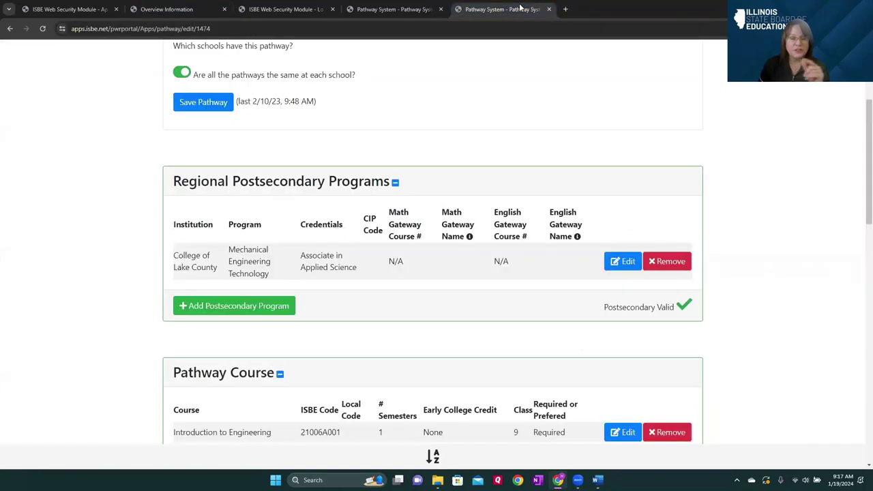
{"action": "left_click", "coordinate": [191, 9]}
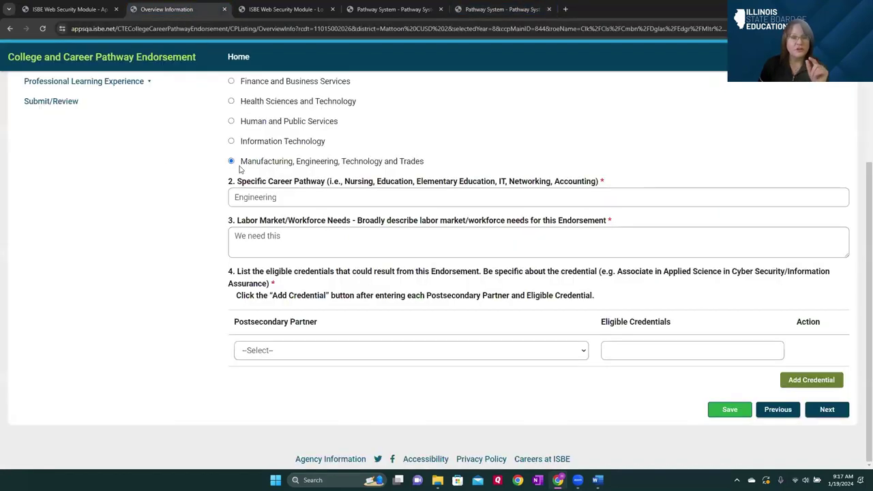
{"action": "left_click", "coordinate": [327, 349]}
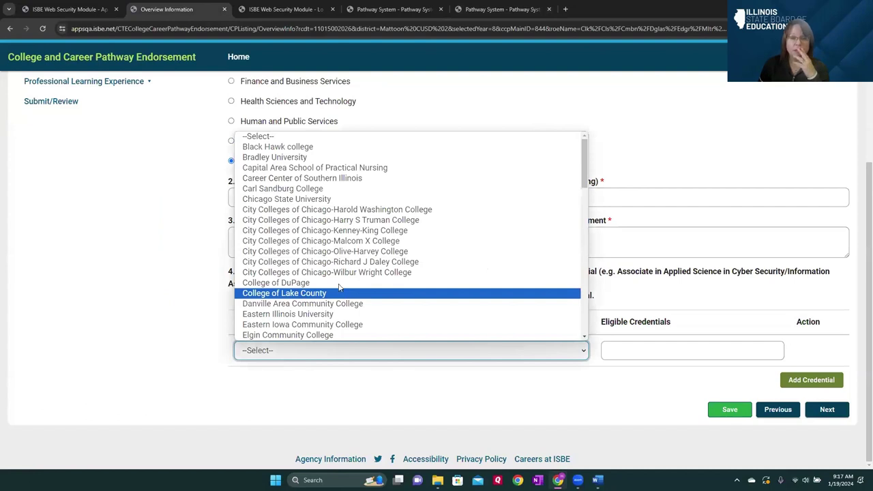
{"action": "left_click", "coordinate": [317, 293]}
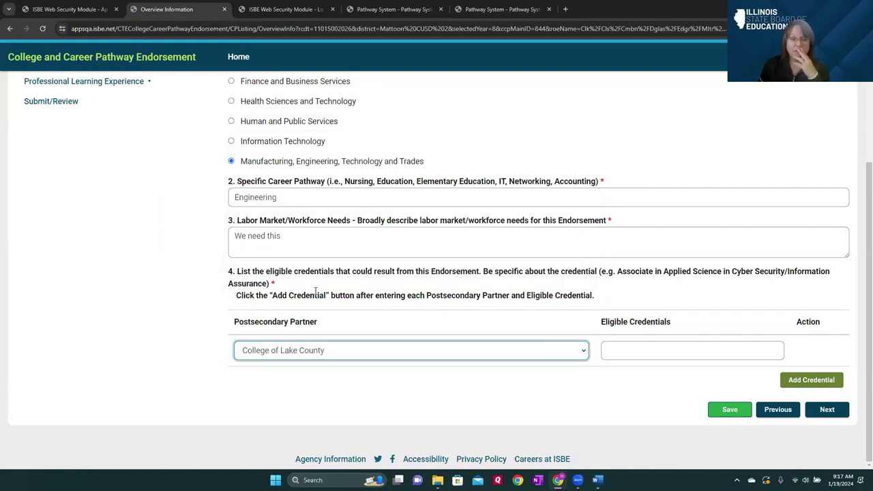
Check the credential in the old PWR pathway, then add Associate in Applied Science as the College of Lake County eligible credential.
{"action": "left_click", "coordinate": [641, 353]}
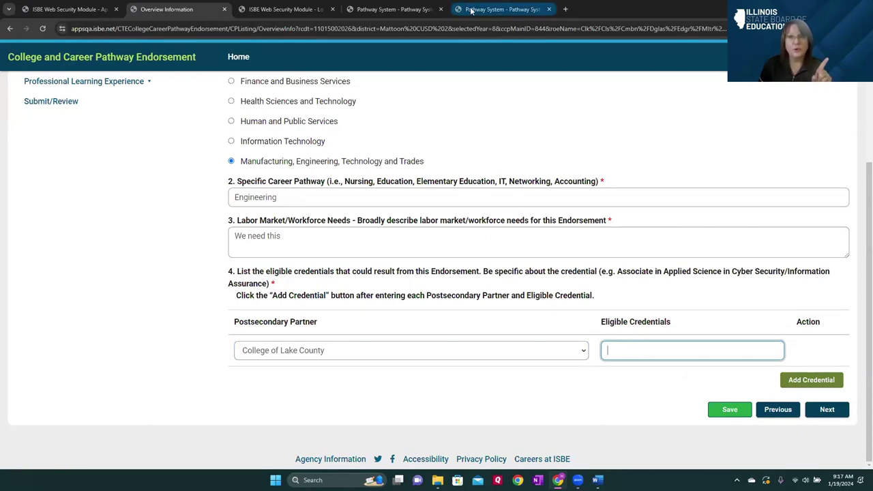
{"action": "left_click", "coordinate": [498, 9]}
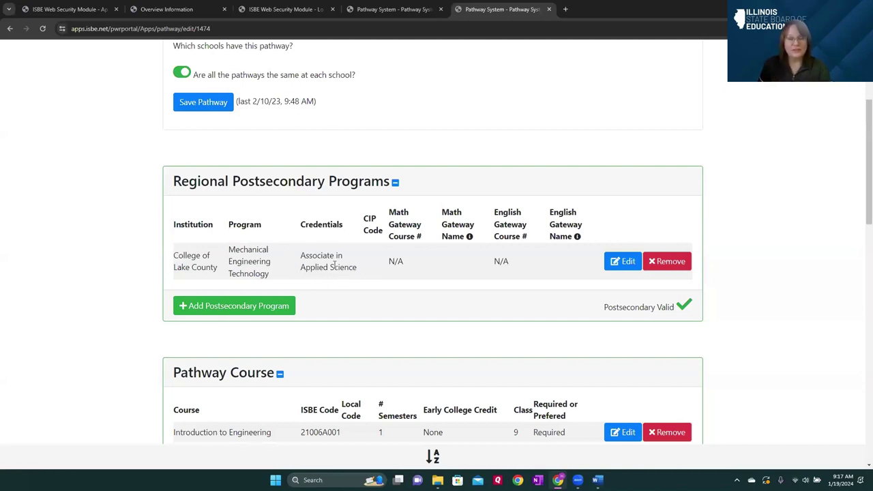
{"action": "left_click", "coordinate": [174, 14]}
{"action": "type", "text": "Associate in Ap"}
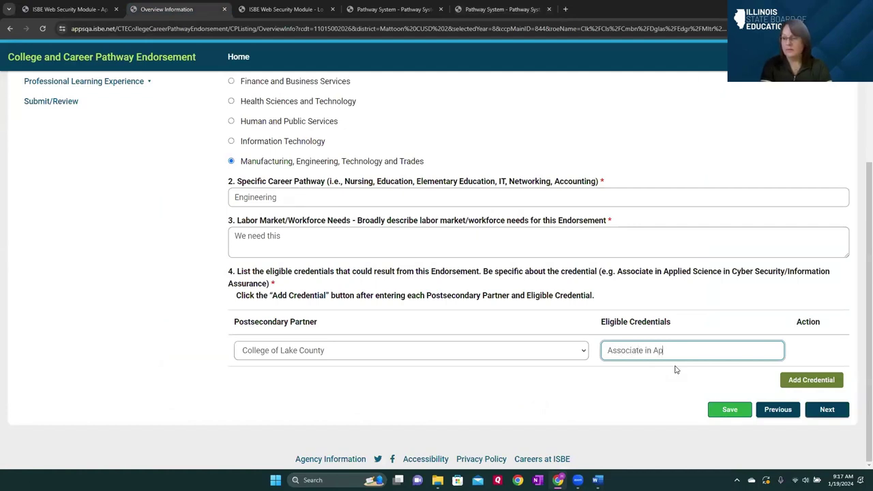
{"action": "type", "text": "plied Science"}
{"action": "left_click", "coordinate": [801, 381]}
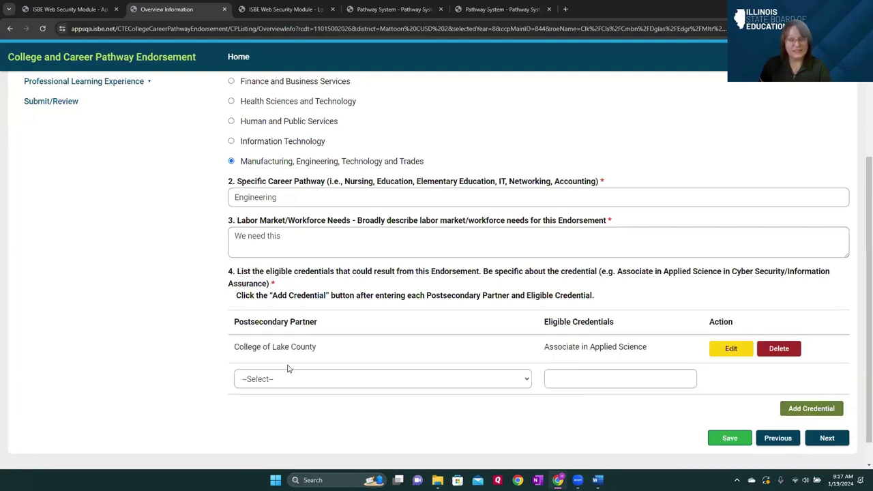
Save the Engineering pathway's overview information and go on to Course Sequence.
{"action": "scroll", "coordinate": [307, 372], "scroll_direction": "down", "scroll_amount": 1}
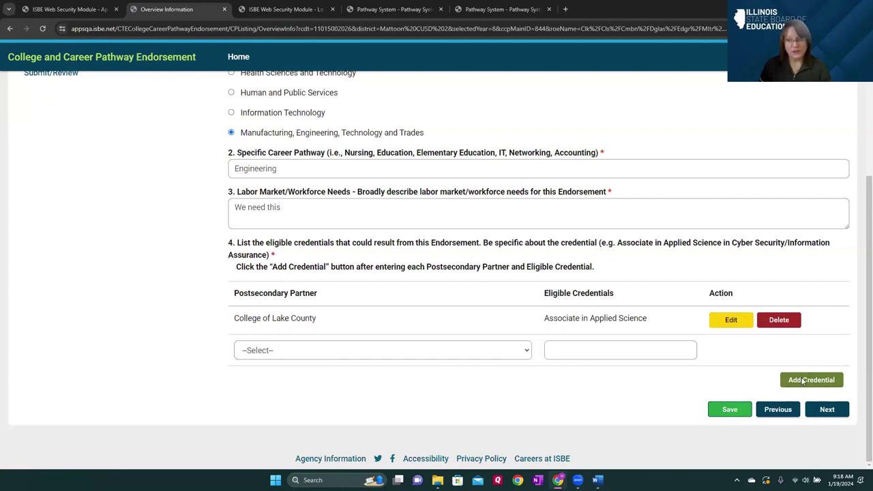
{"action": "left_click", "coordinate": [728, 410]}
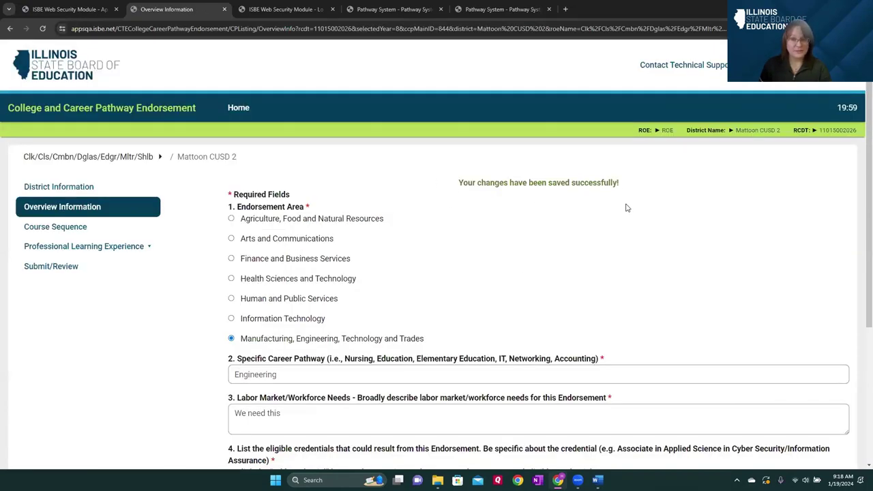
{"action": "scroll", "coordinate": [451, 266], "scroll_direction": "down", "scroll_amount": 3}
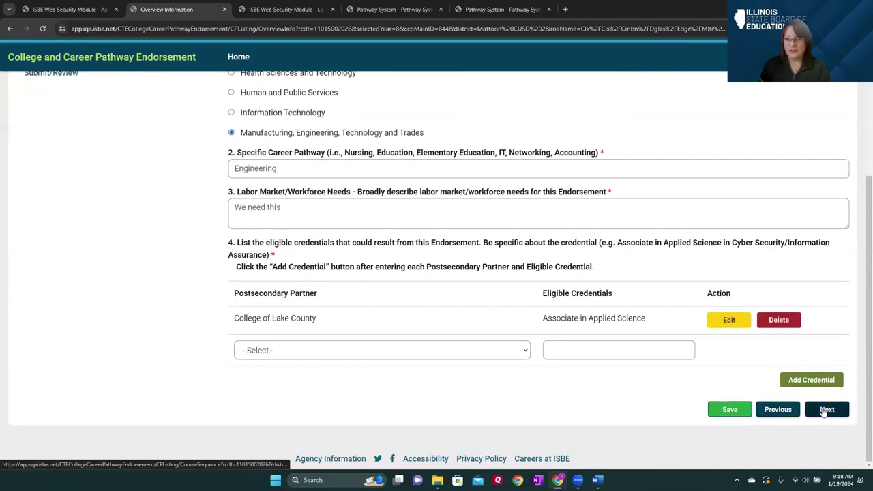
{"action": "left_click", "coordinate": [826, 410]}
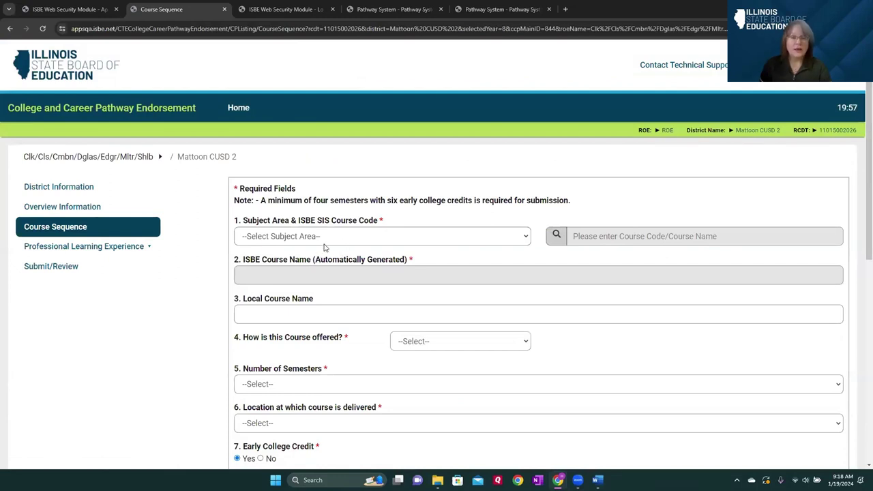
{"action": "left_click", "coordinate": [316, 238]}
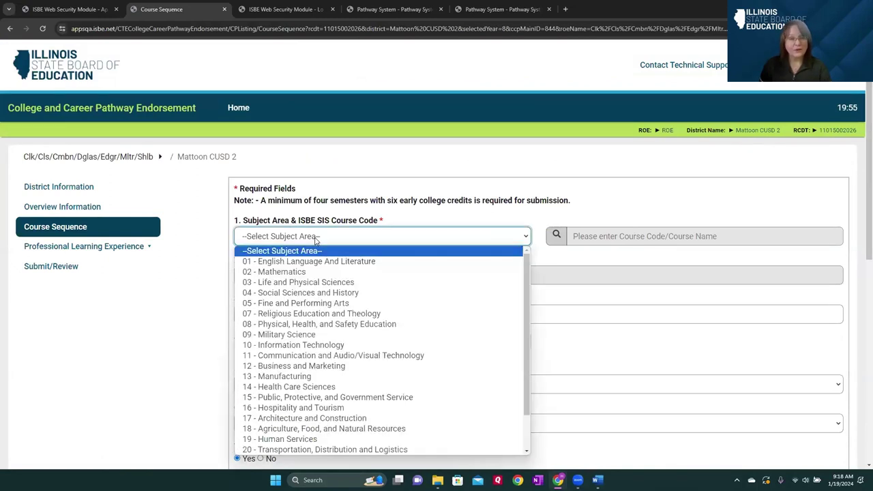
{"action": "left_click", "coordinate": [334, 164]}
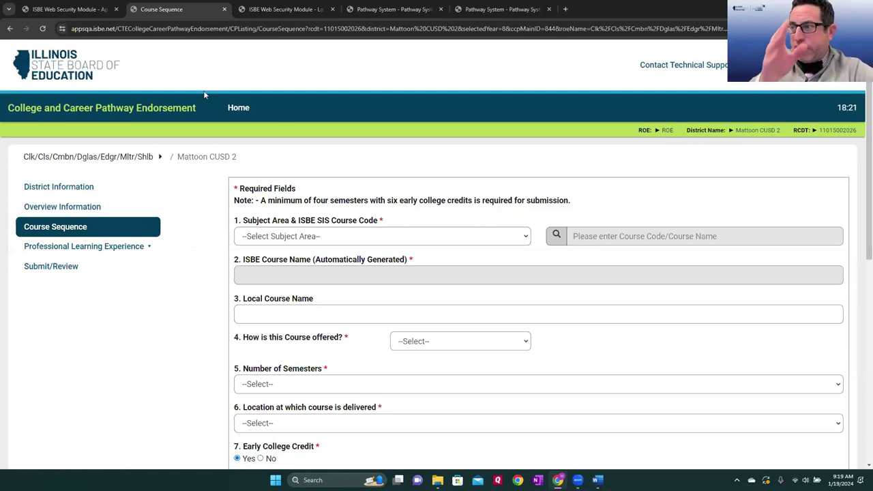
Go back to the district's Career Pathways list and view the authorized systems in the ISBE Web Security module.
{"action": "left_click", "coordinate": [239, 110]}
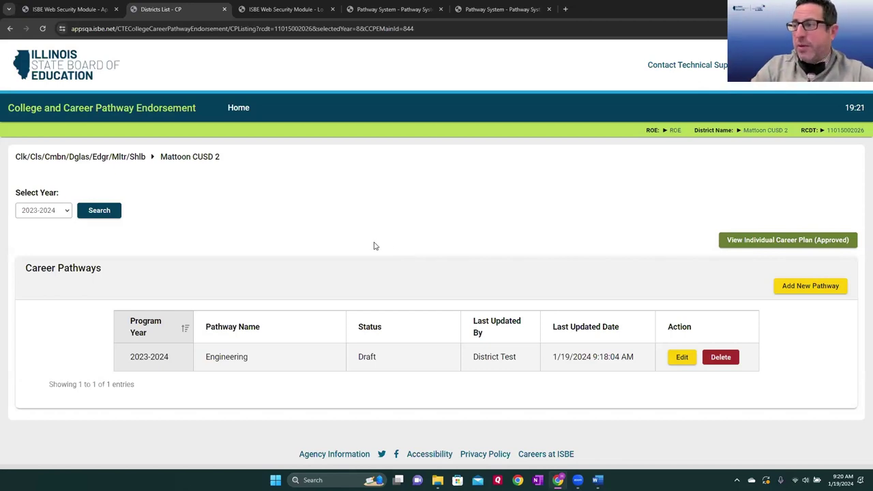
{"action": "left_click", "coordinate": [59, 13]}
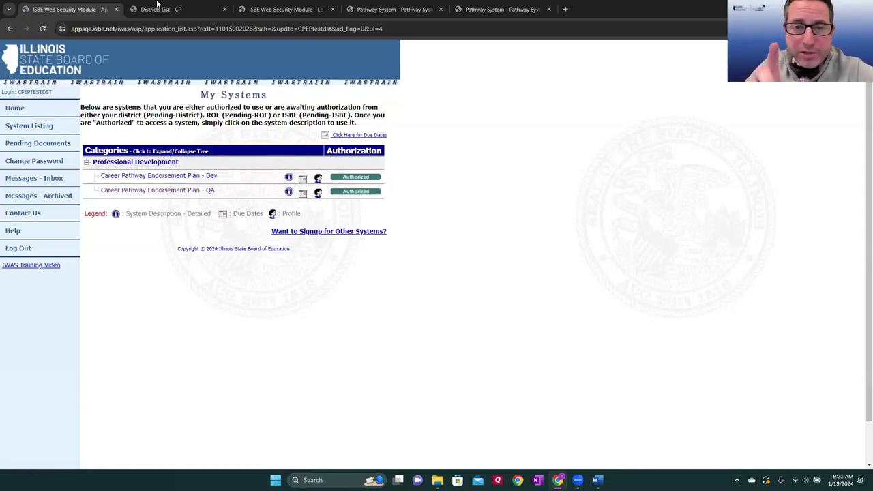
{"action": "left_click", "coordinate": [158, 9]}
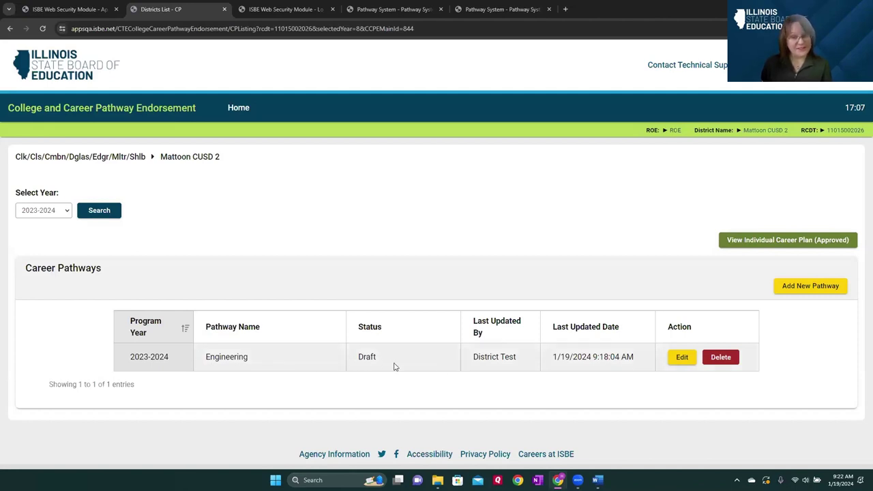
Reopen the draft Engineering pathway for editing and review the validation status of each section under Submit/Review.
{"action": "left_click", "coordinate": [682, 359]}
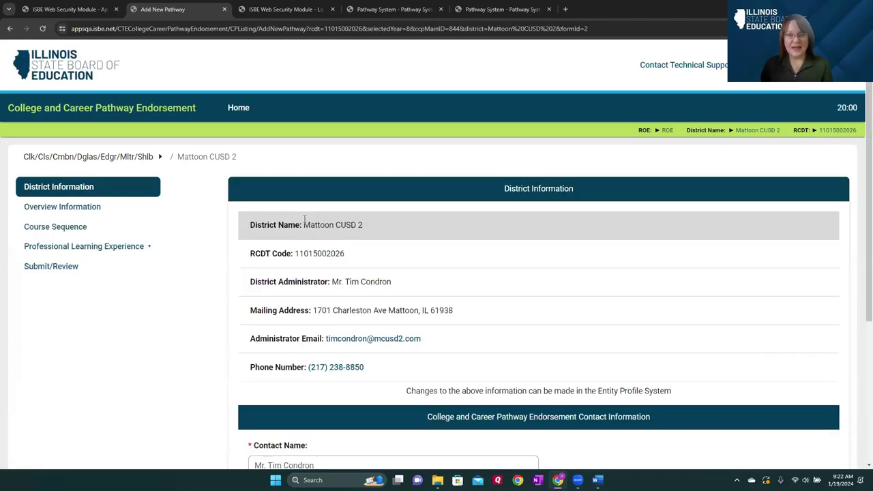
{"action": "scroll", "coordinate": [306, 229], "scroll_direction": "down", "scroll_amount": 4}
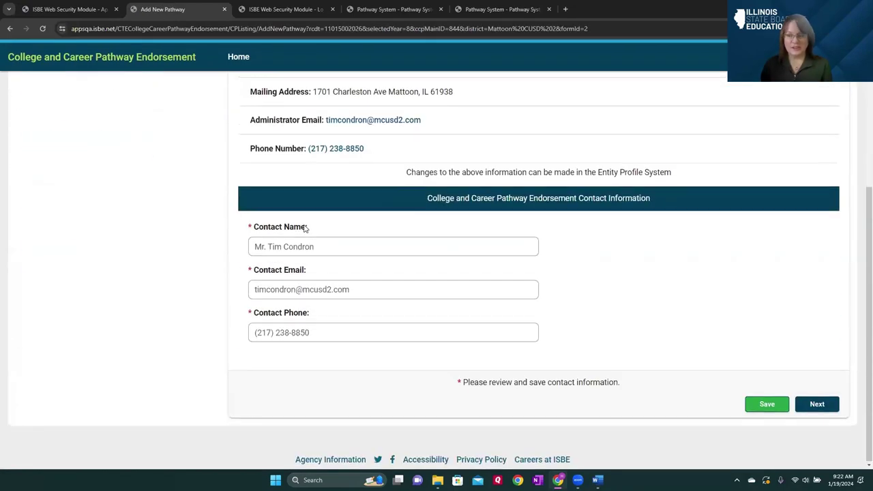
{"action": "scroll", "coordinate": [302, 228], "scroll_direction": "up", "scroll_amount": 4}
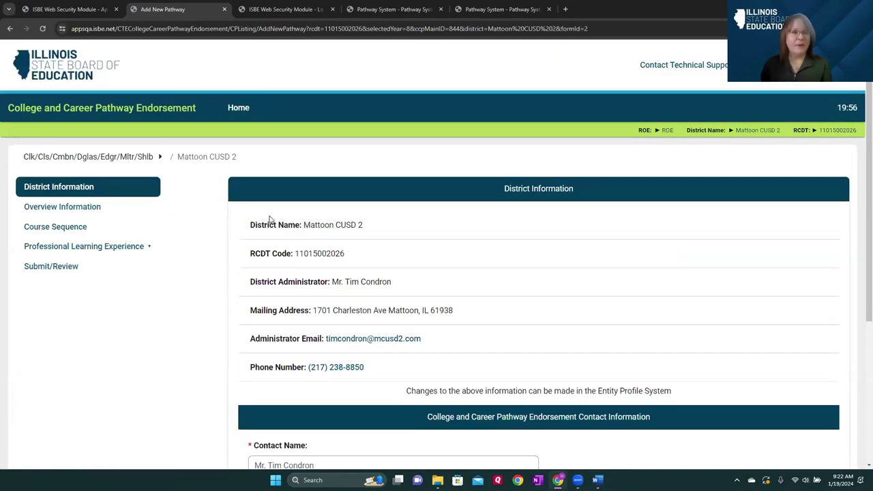
{"action": "left_click", "coordinate": [50, 268]}
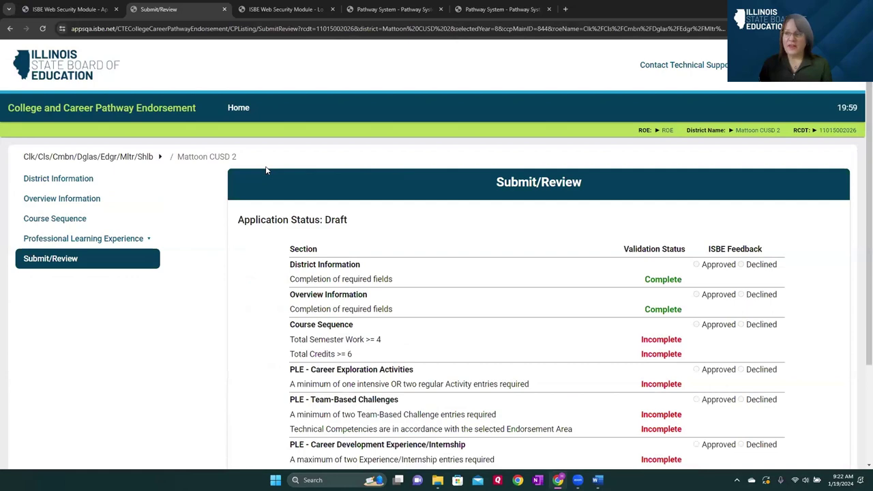
{"action": "scroll", "coordinate": [649, 159], "scroll_direction": "down", "scroll_amount": 2}
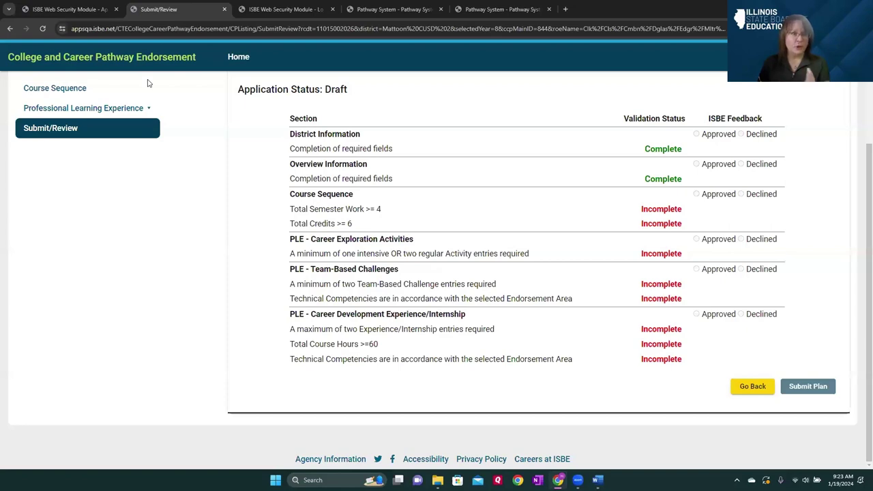
Go to the pathway's Course Sequence section and look through the available subject areas.
{"action": "scroll", "coordinate": [147, 82], "scroll_direction": "up", "scroll_amount": 2}
{"action": "left_click", "coordinate": [66, 179]}
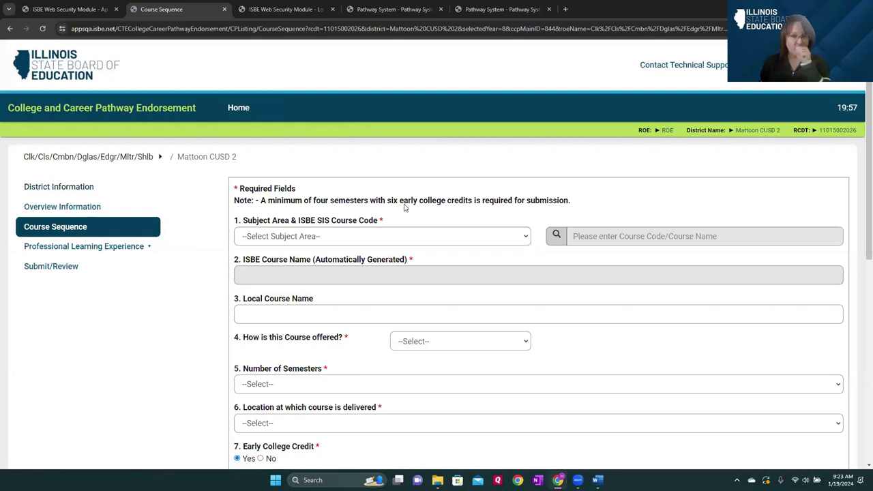
{"action": "left_click", "coordinate": [386, 237]}
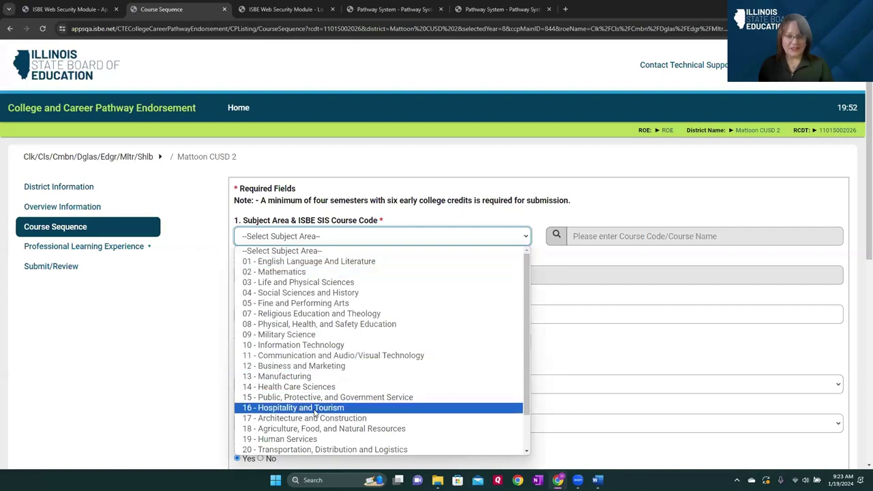
{"action": "scroll", "coordinate": [315, 412], "scroll_direction": "down", "scroll_amount": 2}
{"action": "scroll", "coordinate": [315, 412], "scroll_direction": "up", "scroll_amount": 2}
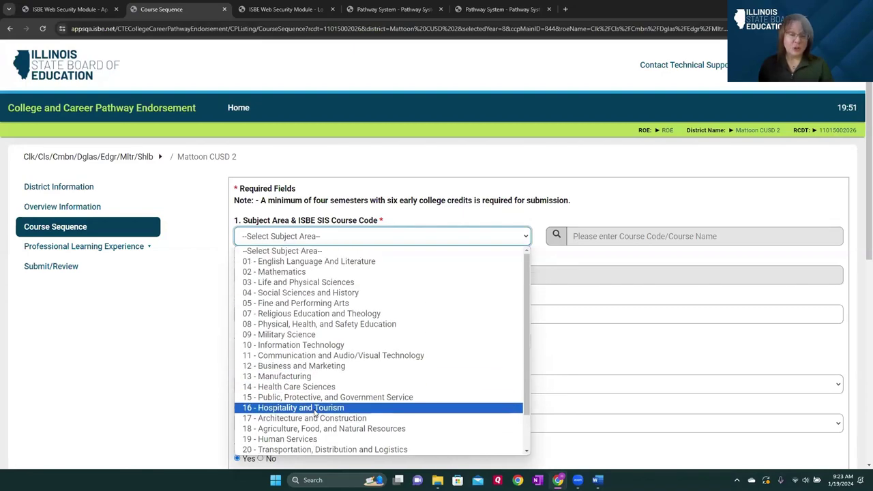
Check the pathway courses in the old PWR plan and set the new course's subject area to 21 - Engineering and Technology.
{"action": "left_click", "coordinate": [501, 9]}
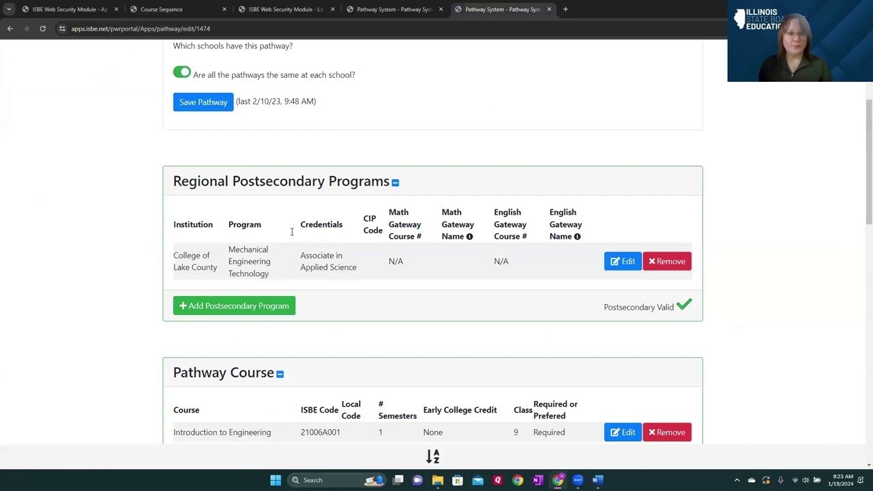
{"action": "scroll", "coordinate": [306, 245], "scroll_direction": "down", "scroll_amount": 3}
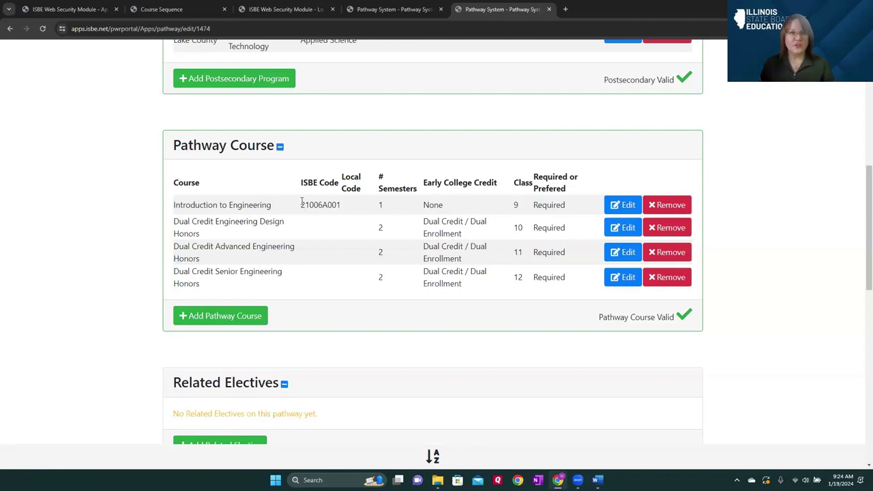
{"action": "left_click", "coordinate": [174, 10]}
{"action": "left_click", "coordinate": [279, 236]}
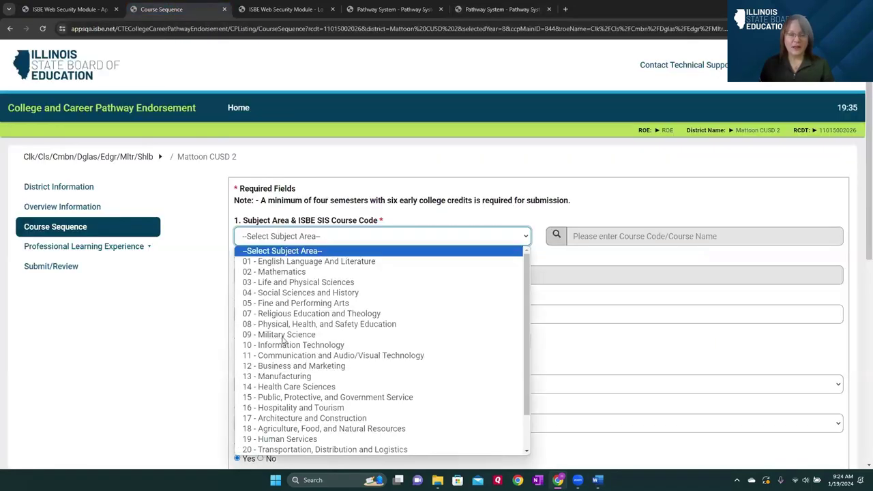
{"action": "scroll", "coordinate": [285, 320], "scroll_direction": "down", "scroll_amount": 2}
{"action": "left_click", "coordinate": [287, 418]}
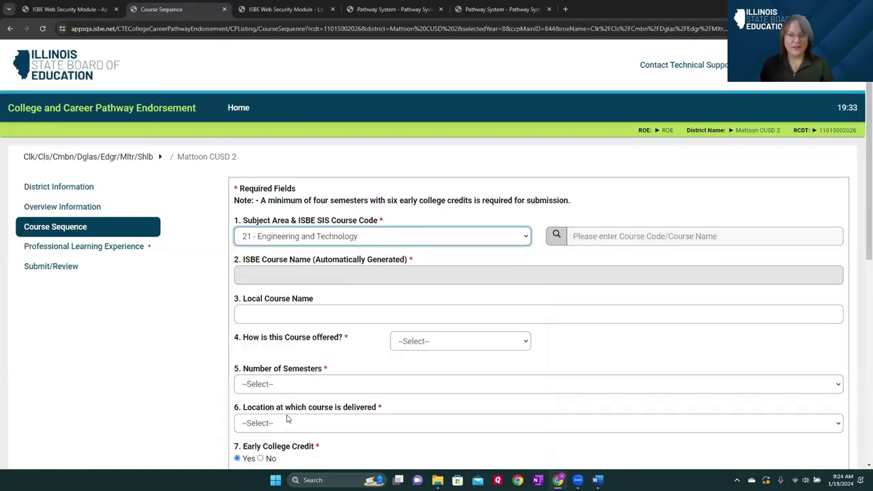
Recheck the first course in the old plan, search for "intro" and choose course 21006A001 - Introduction to Engineering Design.
{"action": "key", "text": "ctrl+5"}
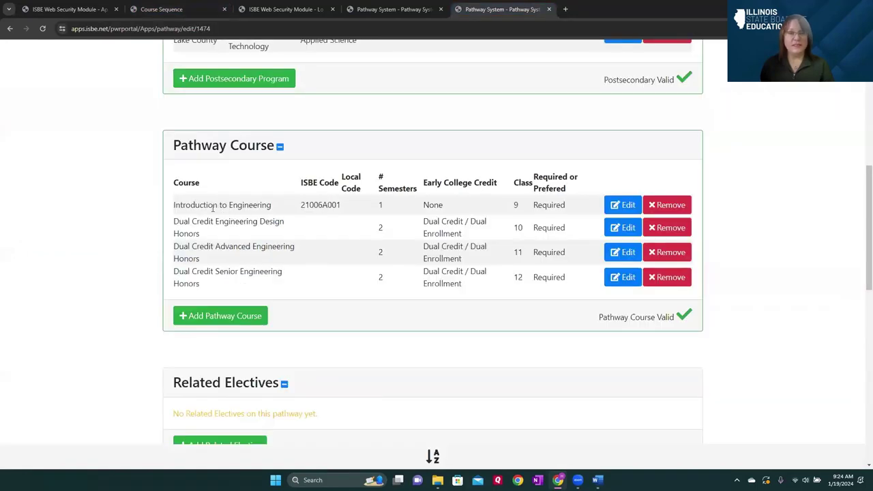
{"action": "left_click", "coordinate": [154, 10]}
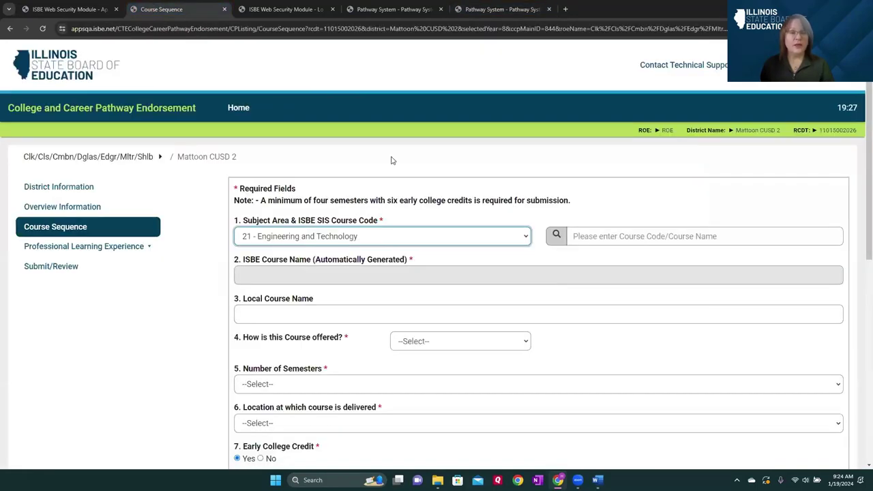
{"action": "left_click", "coordinate": [603, 237]}
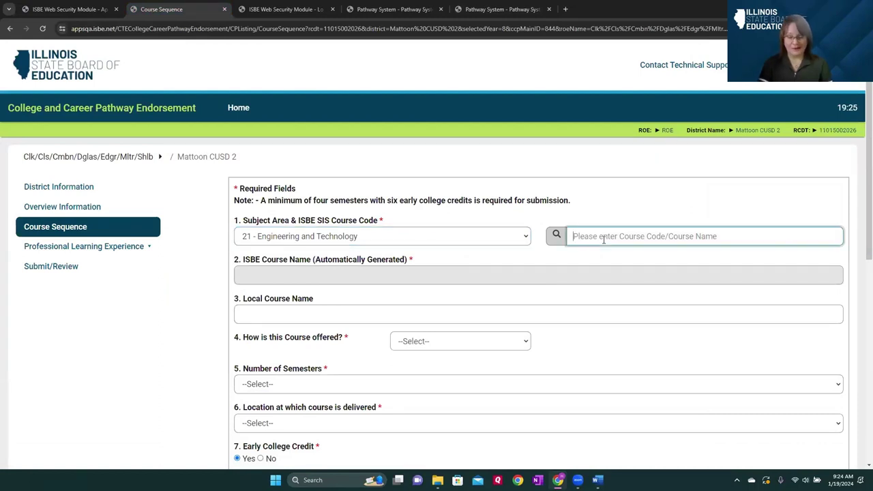
{"action": "type", "text": "int"}
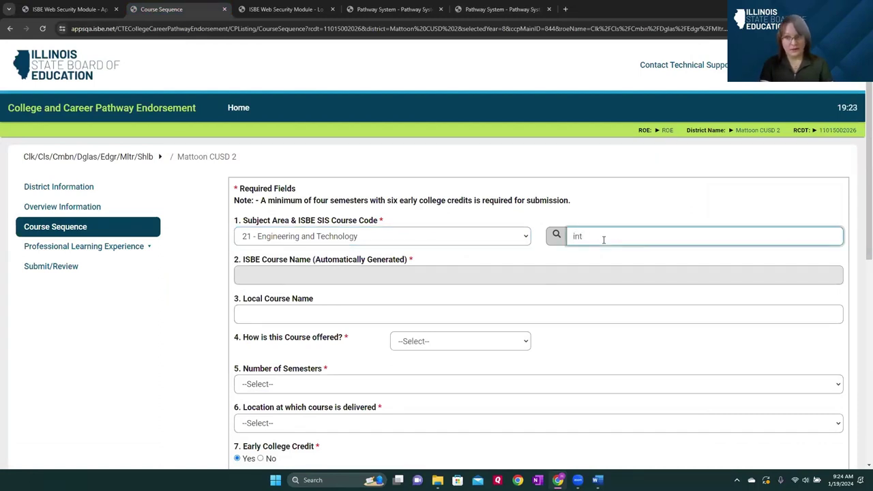
{"action": "type", "text": "ro"}
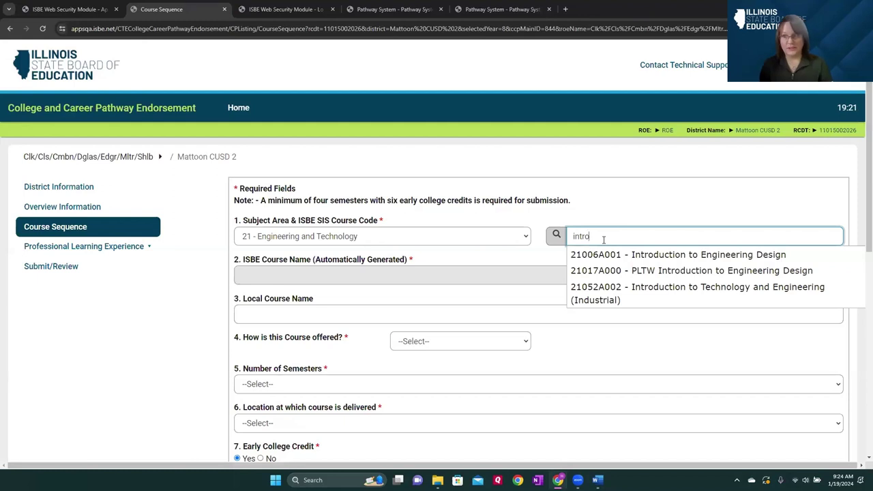
{"action": "left_click", "coordinate": [675, 255]}
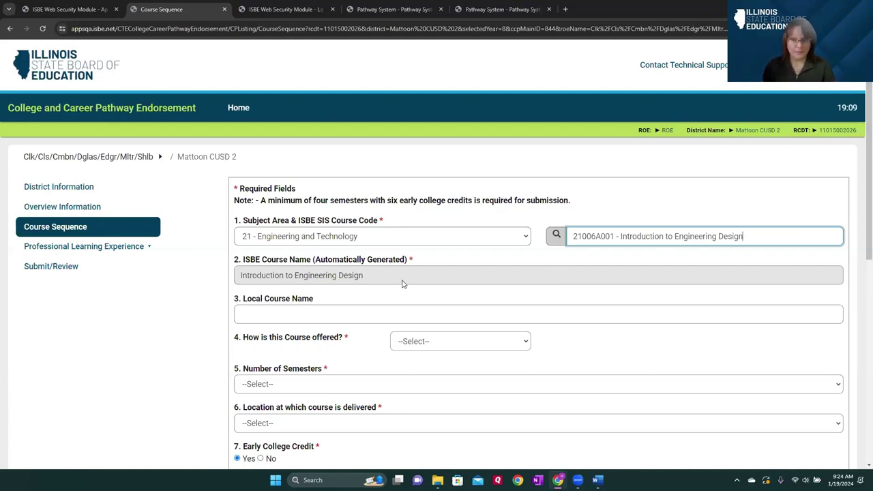
Leave the local course name blank and set how the course is offered to Regular Period Course.
{"action": "scroll", "coordinate": [402, 285], "scroll_direction": "down", "scroll_amount": 1}
{"action": "left_click", "coordinate": [329, 270]}
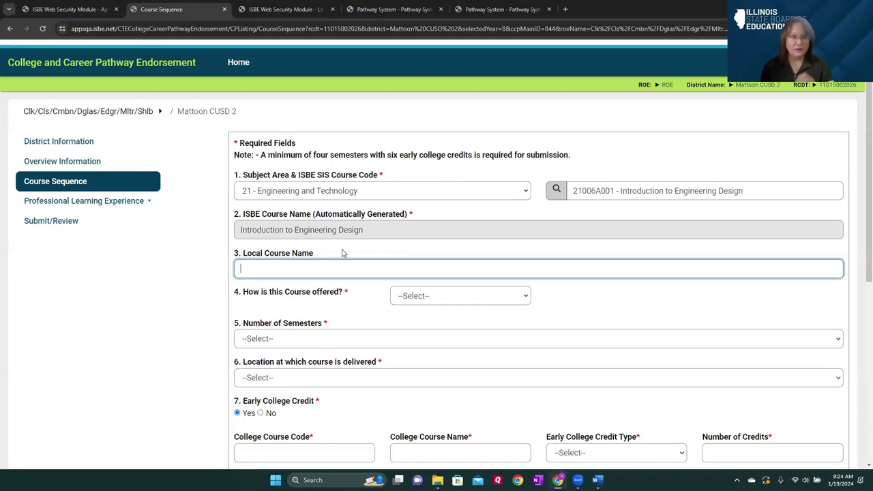
{"action": "left_click", "coordinate": [425, 296]}
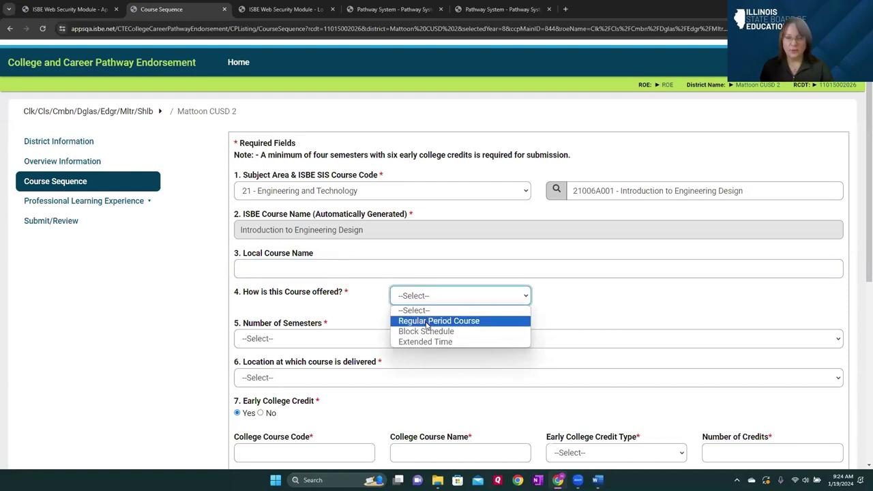
{"action": "left_click", "coordinate": [429, 320]}
{"action": "scroll", "coordinate": [365, 318], "scroll_direction": "down", "scroll_amount": 2}
Set how the course is offered to Extended Time and the number of semesters to 4.
{"action": "left_click", "coordinate": [474, 205]}
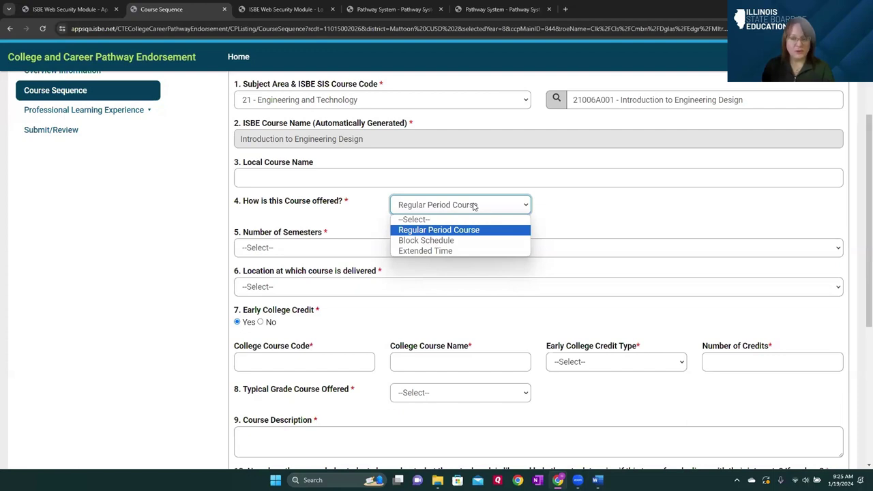
{"action": "left_click", "coordinate": [452, 251]}
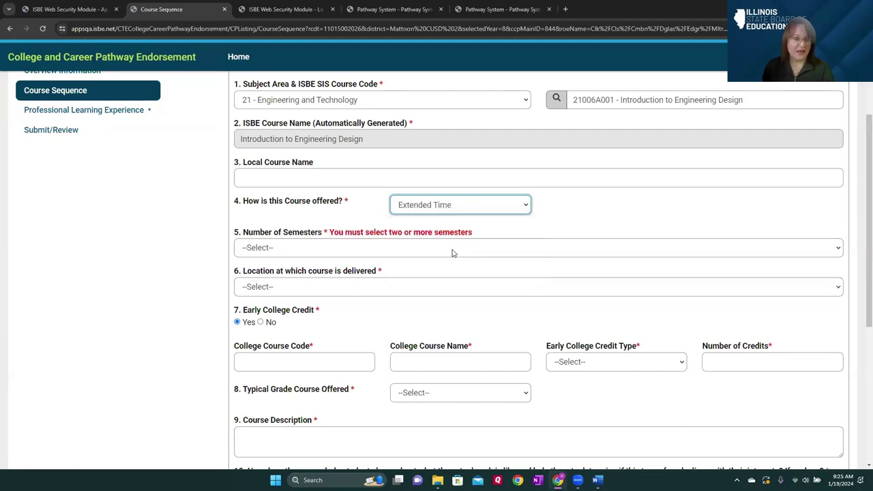
{"action": "left_click", "coordinate": [406, 250]}
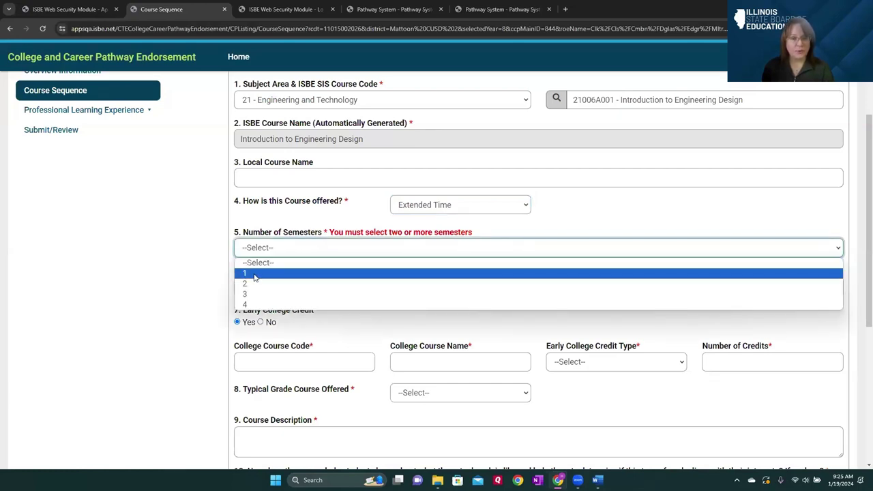
{"action": "left_click", "coordinate": [299, 218]}
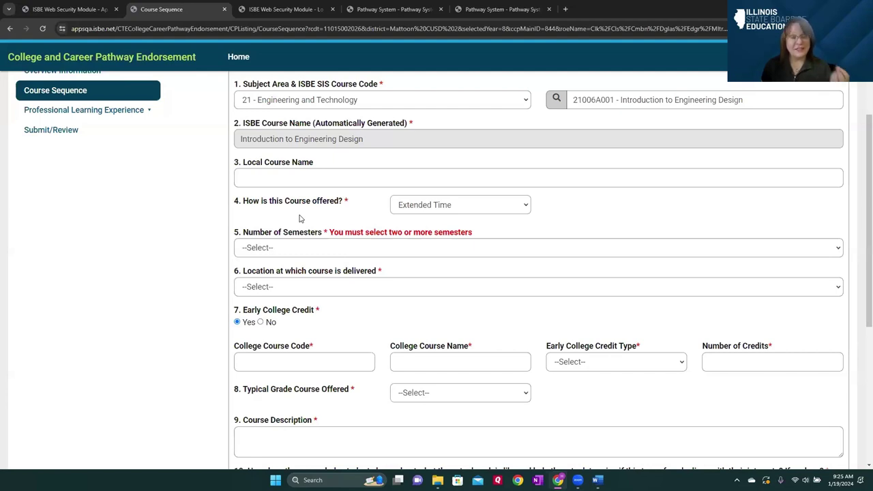
{"action": "scroll", "coordinate": [299, 217], "scroll_direction": "up", "scroll_amount": 1}
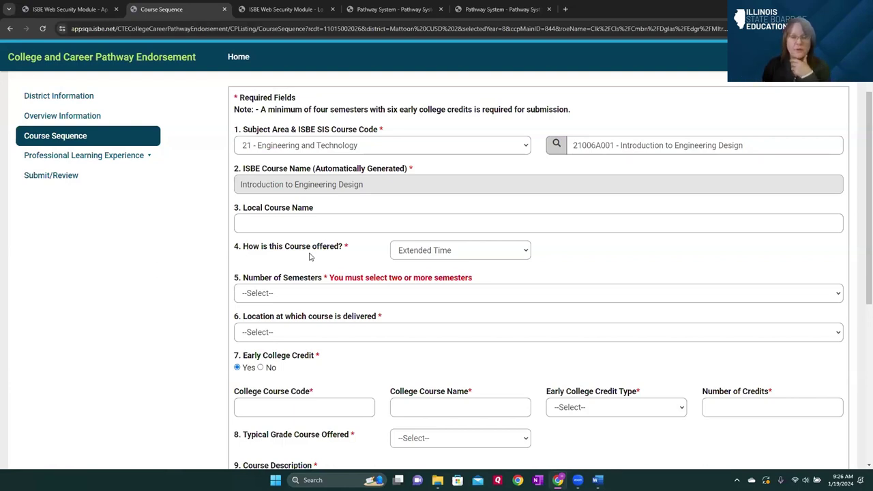
{"action": "scroll", "coordinate": [309, 256], "scroll_direction": "down", "scroll_amount": 1}
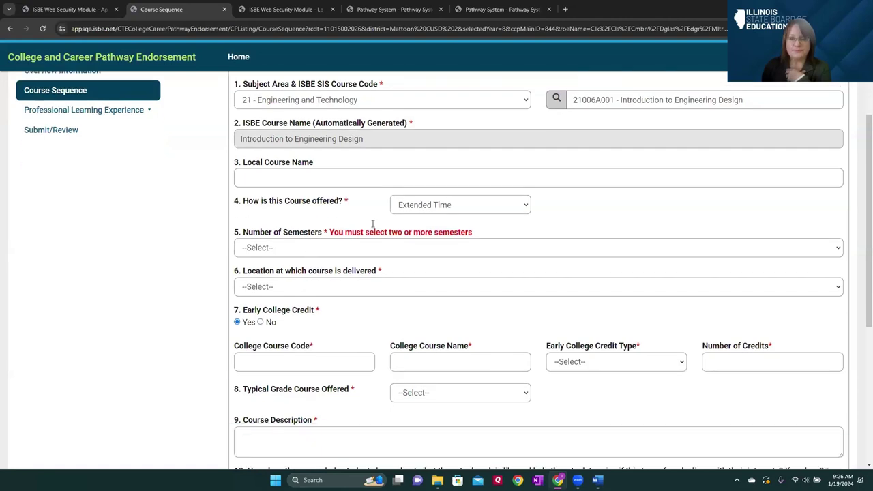
{"action": "left_click", "coordinate": [427, 206]}
{"action": "left_click", "coordinate": [349, 223]}
{"action": "left_click", "coordinate": [275, 249]}
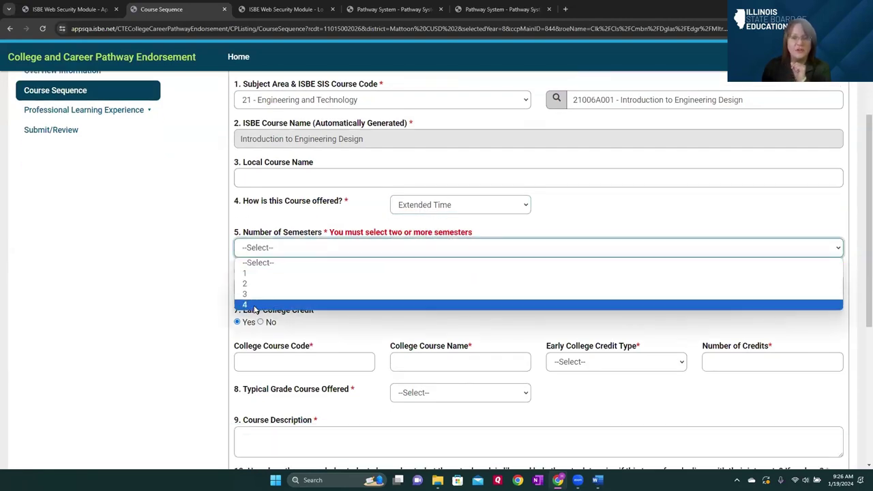
{"action": "left_click", "coordinate": [255, 305]}
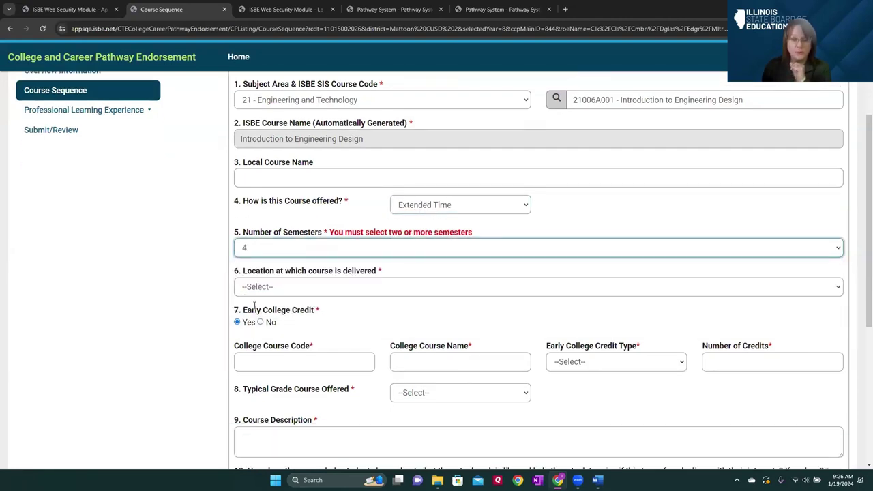
Set the location at which the course is delivered to Career Center.
{"action": "scroll", "coordinate": [317, 239], "scroll_direction": "down", "scroll_amount": 1}
{"action": "left_click", "coordinate": [306, 243]}
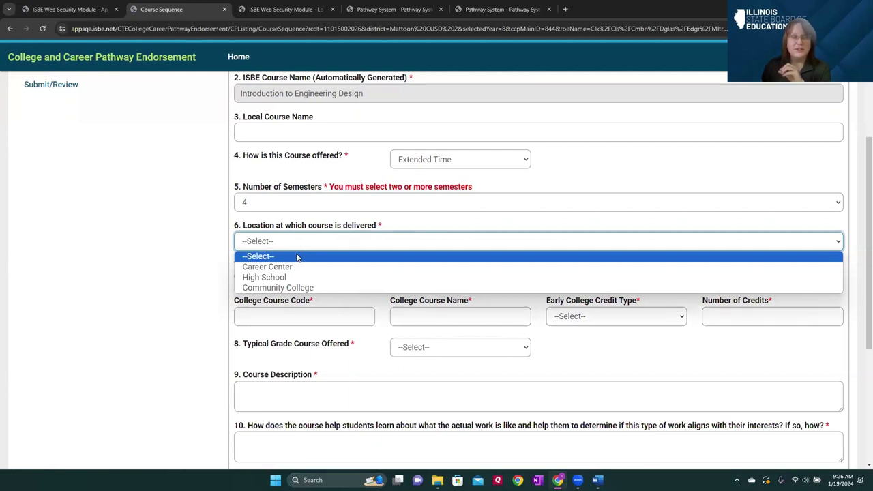
{"action": "left_click", "coordinate": [298, 266]}
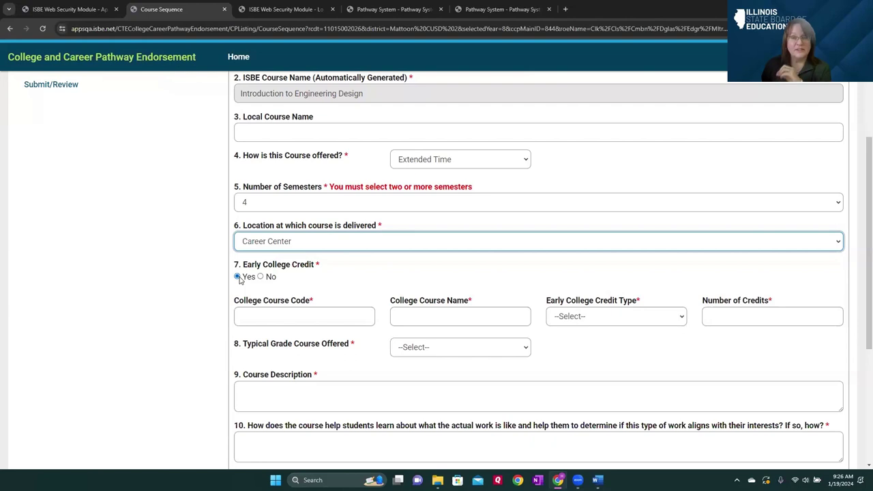
Copy college course code CAD 110 from the old plan's Dual Credit Engineering Design Honors course into the new course's College Course Code.
{"action": "left_click", "coordinate": [301, 315]}
{"action": "left_click", "coordinate": [519, 10]}
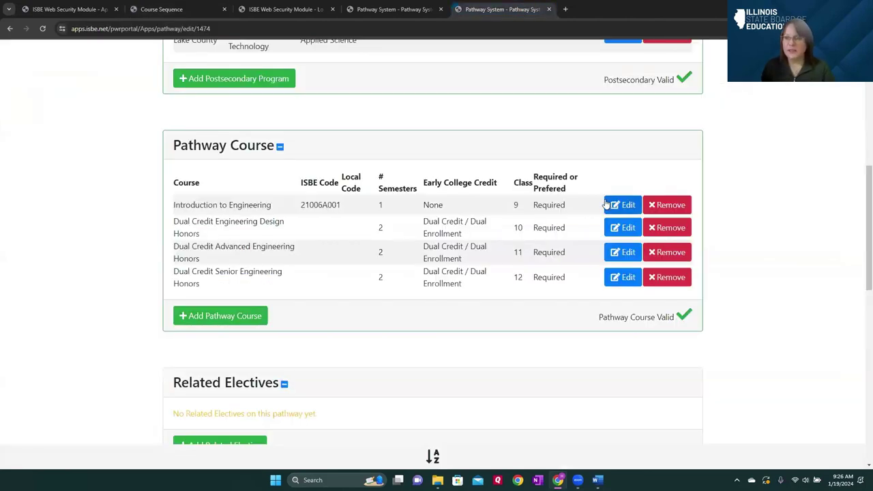
{"action": "left_click", "coordinate": [624, 228]}
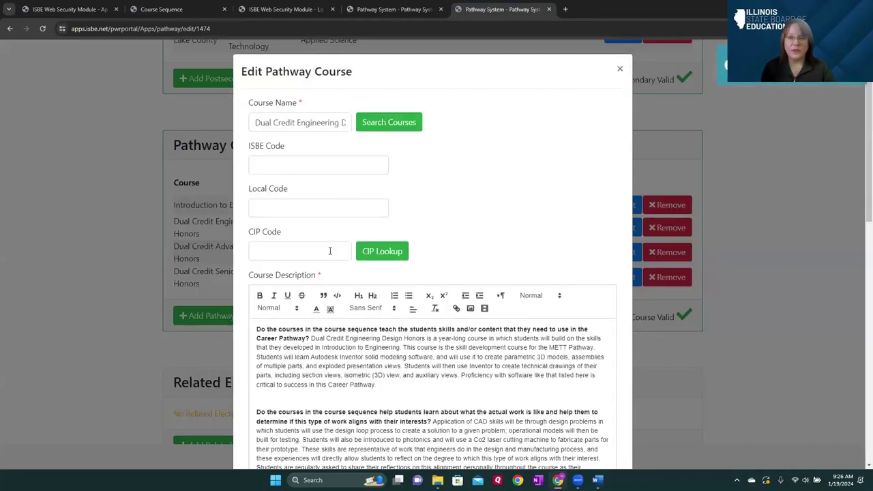
{"action": "scroll", "coordinate": [334, 271], "scroll_direction": "down", "scroll_amount": 7}
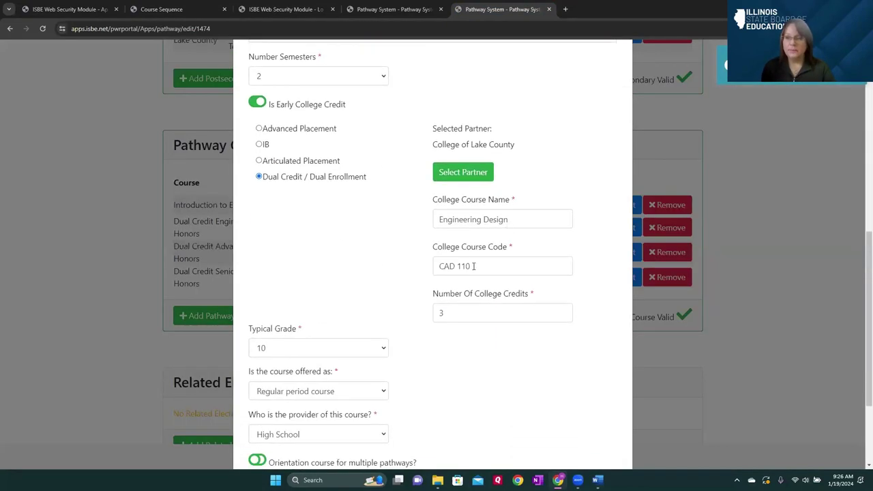
{"action": "left_click_drag", "start_coordinate": [474, 266], "coordinate": [438, 266]}
{"action": "key", "text": "ctrl+c"}
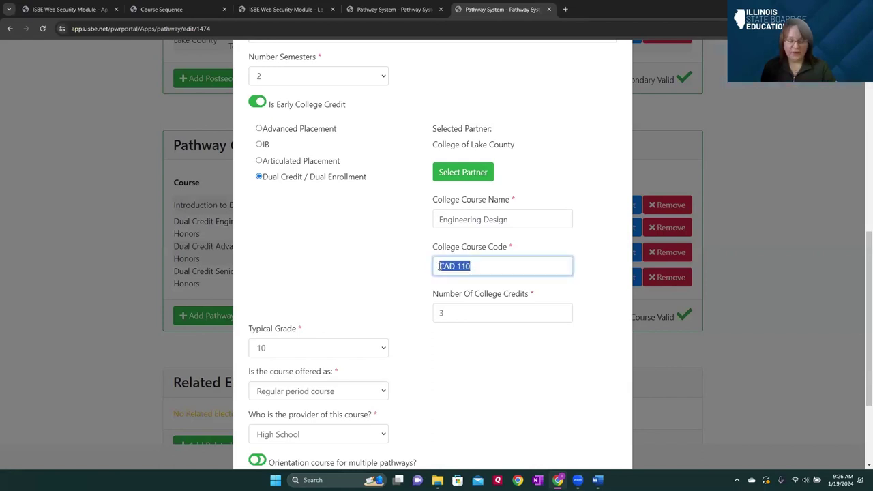
{"action": "left_click", "coordinate": [162, 10]}
{"action": "key", "text": "ctrl+v"}
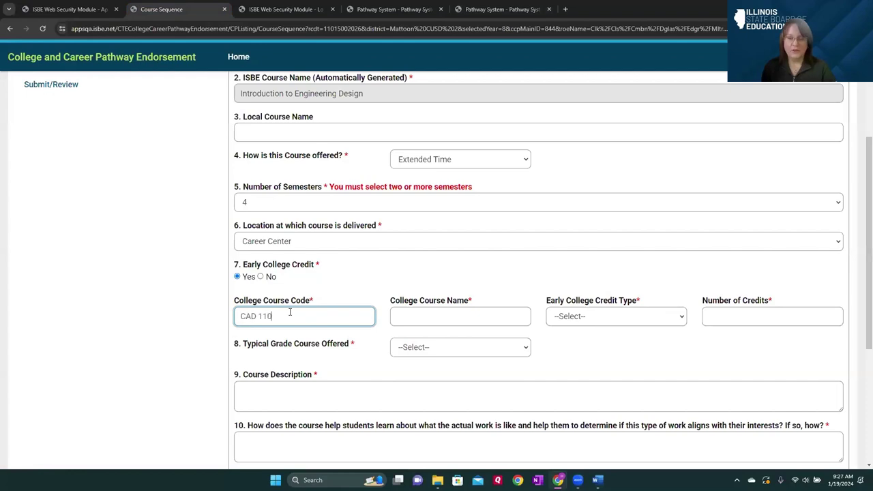
Copy the college course name Engineering Design from the old plan into the new course's College Course Name.
{"action": "key", "text": "ctrl+9"}
{"action": "key", "text": "shift+Tab"}
{"action": "key", "text": "ctrl+c"}
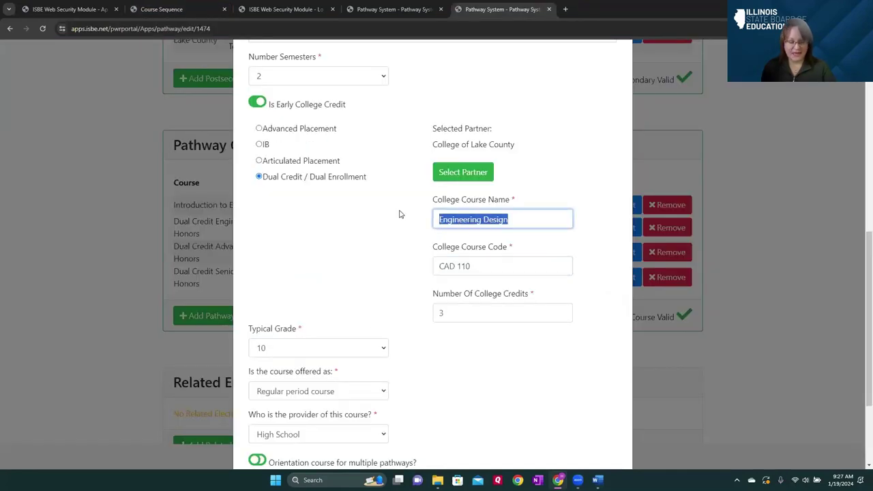
{"action": "left_click", "coordinate": [162, 9]}
{"action": "left_click", "coordinate": [435, 317]}
{"action": "key", "text": "ctrl+v"}
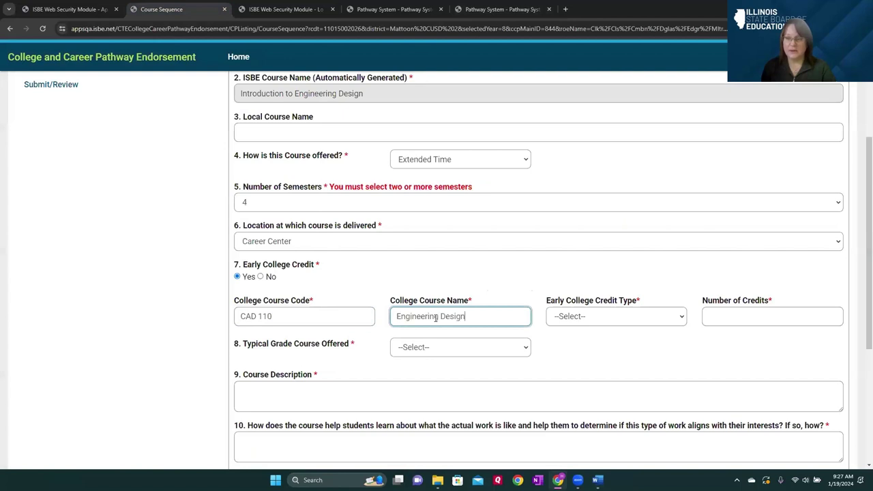
Set the early college credit type to Dual Credit, consult the old plan's course details, and enter 6 as the number of credits.
{"action": "left_click", "coordinate": [584, 320]}
{"action": "left_click", "coordinate": [578, 363]}
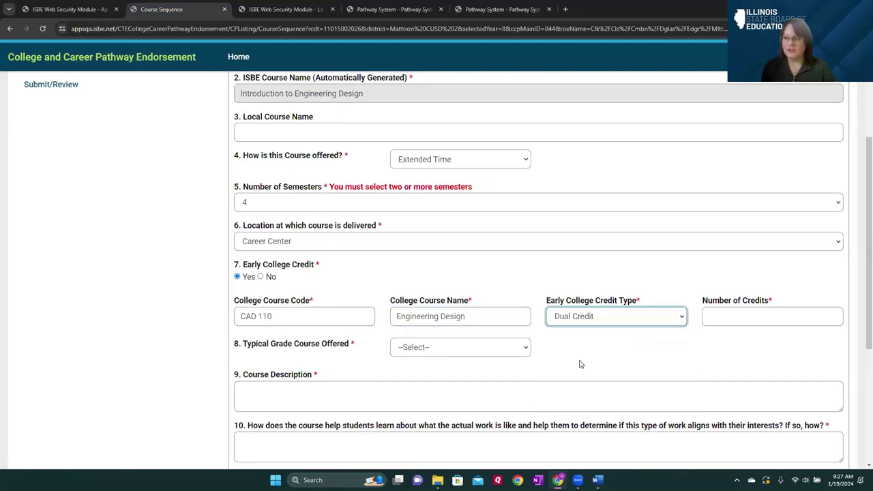
{"action": "left_click", "coordinate": [468, 11]}
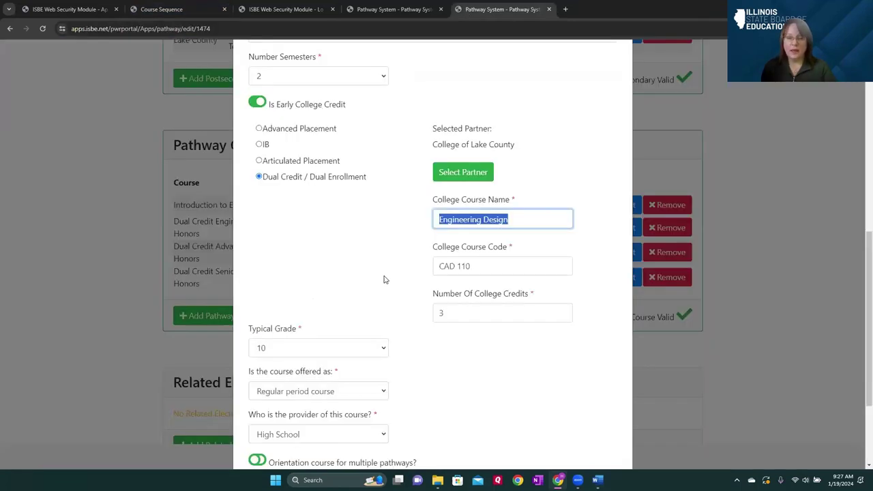
{"action": "scroll", "coordinate": [410, 273], "scroll_direction": "down", "scroll_amount": 1}
{"action": "left_click", "coordinate": [168, 10]}
{"action": "left_click", "coordinate": [725, 319]}
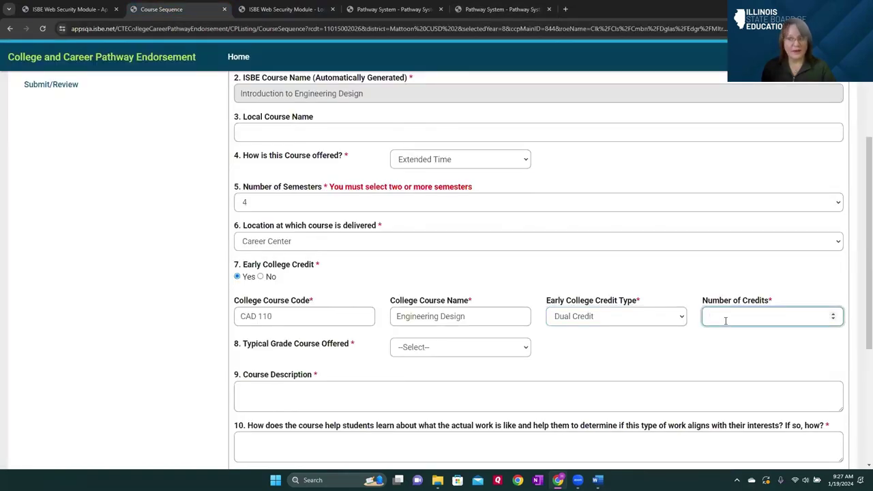
{"action": "type", "text": "6"}
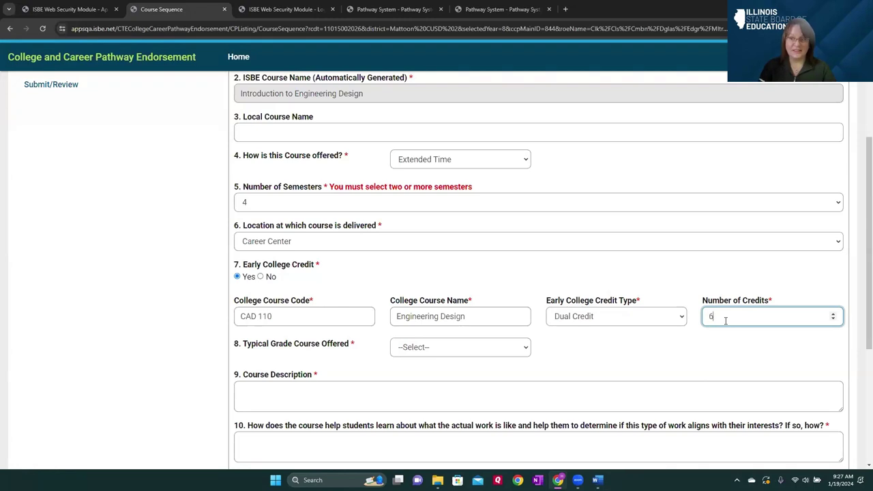
Set the typical grade in which the course is offered to Grade 11/12.
{"action": "scroll", "coordinate": [432, 278], "scroll_direction": "down", "scroll_amount": 1}
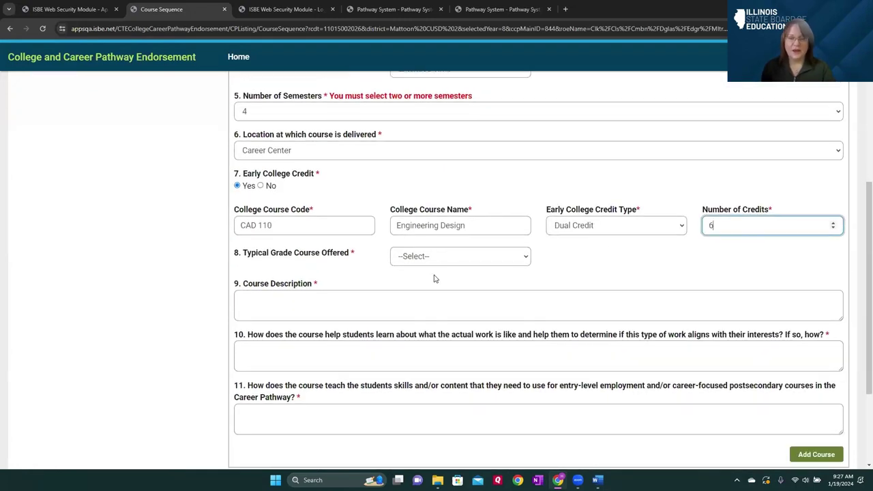
{"action": "left_click", "coordinate": [434, 257]}
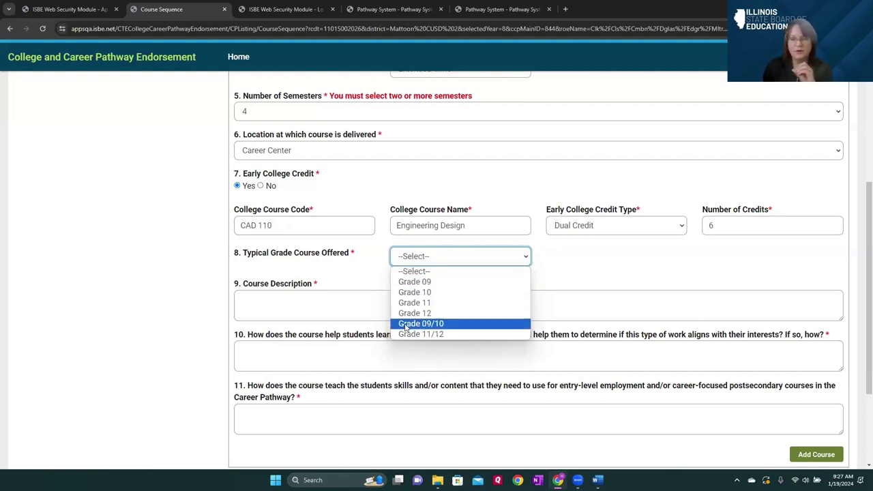
{"action": "left_click", "coordinate": [443, 334]}
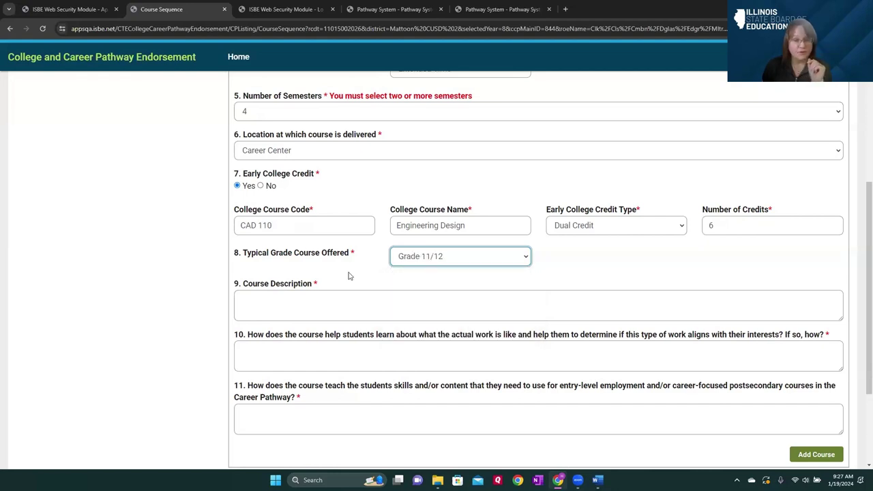
Copy the old plan's answer about teaching skills and content for Dual Credit Engineering Design Honors into the new course's question 10.
{"action": "left_click", "coordinate": [304, 307]}
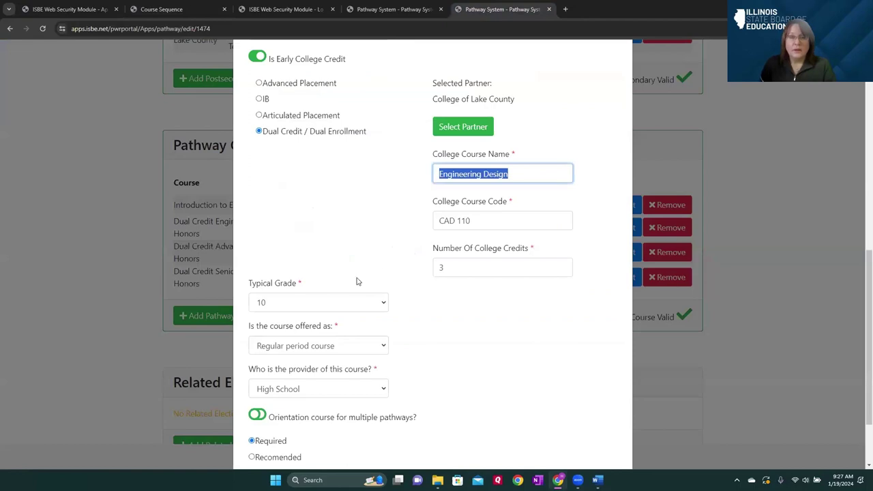
{"action": "scroll", "coordinate": [356, 279], "scroll_direction": "down", "scroll_amount": 2}
{"action": "scroll", "coordinate": [356, 279], "scroll_direction": "up", "scroll_amount": 7}
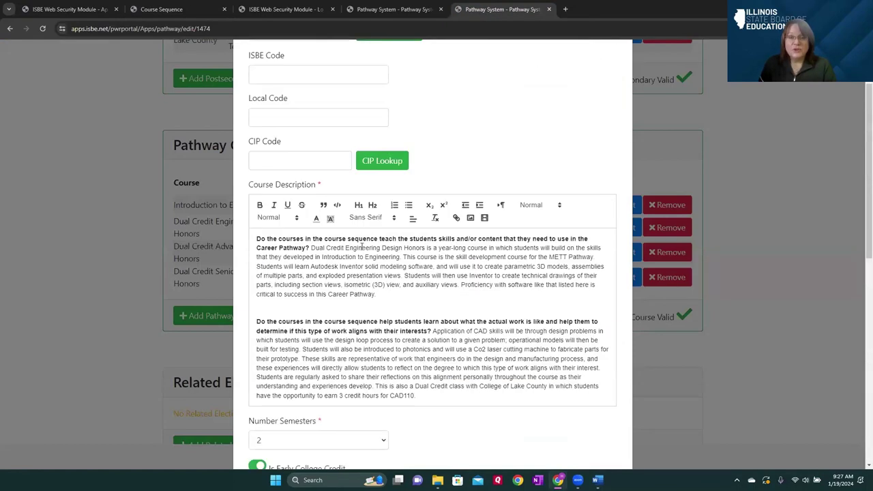
{"action": "scroll", "coordinate": [342, 282], "scroll_direction": "up", "scroll_amount": 1}
{"action": "scroll", "coordinate": [343, 282], "scroll_direction": "down", "scroll_amount": 1}
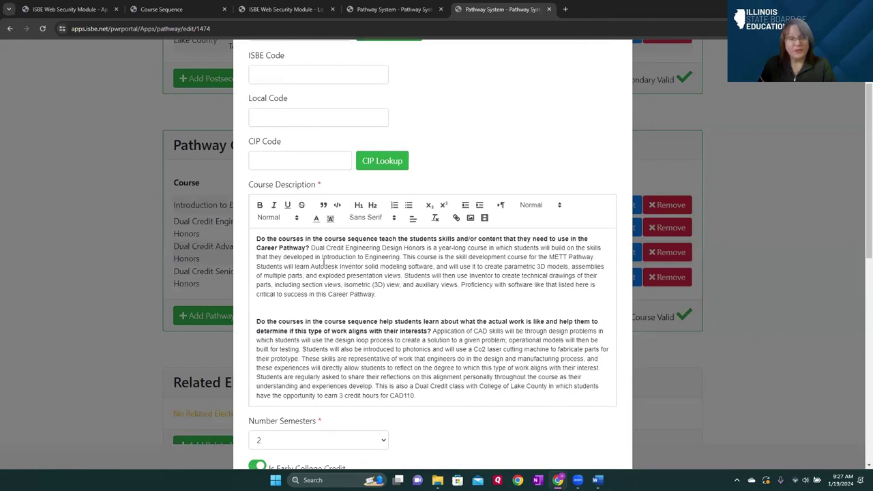
{"action": "left_click_drag", "start_coordinate": [311, 248], "coordinate": [383, 298]}
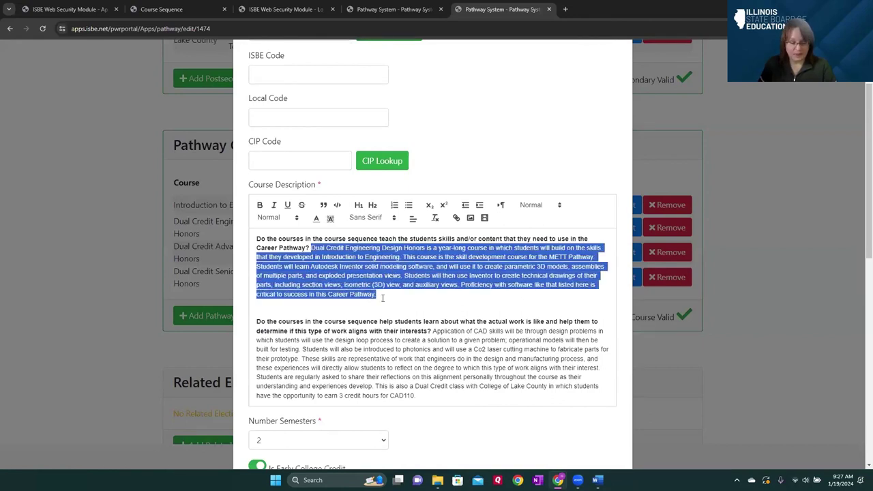
{"action": "left_click", "coordinate": [161, 9]}
{"action": "left_click", "coordinate": [271, 348]}
{"action": "key", "text": "ctrl+v"}
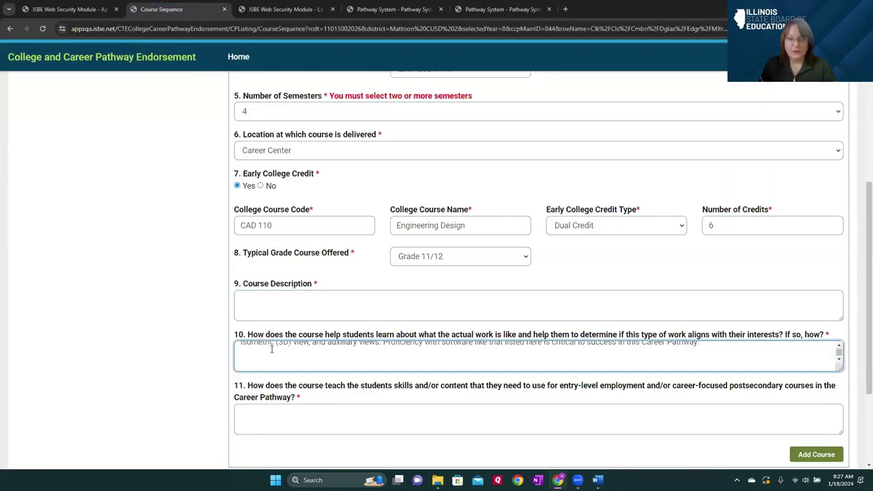
{"action": "scroll", "coordinate": [272, 349], "scroll_direction": "up", "scroll_amount": 1}
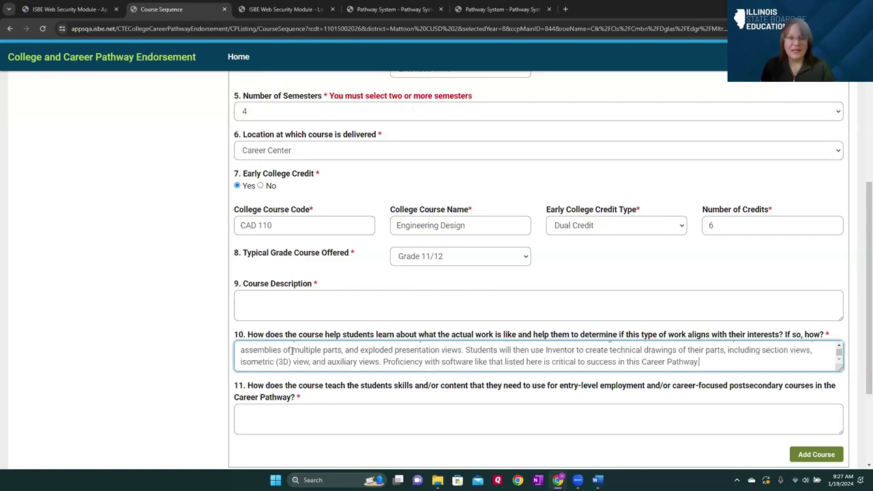
Copy the old plan's paragraph about applying CAD skills in design problems into the new course's question 11.
{"action": "key", "text": "ctrl+5"}
{"action": "left_click_drag", "start_coordinate": [419, 398], "coordinate": [431, 332]}
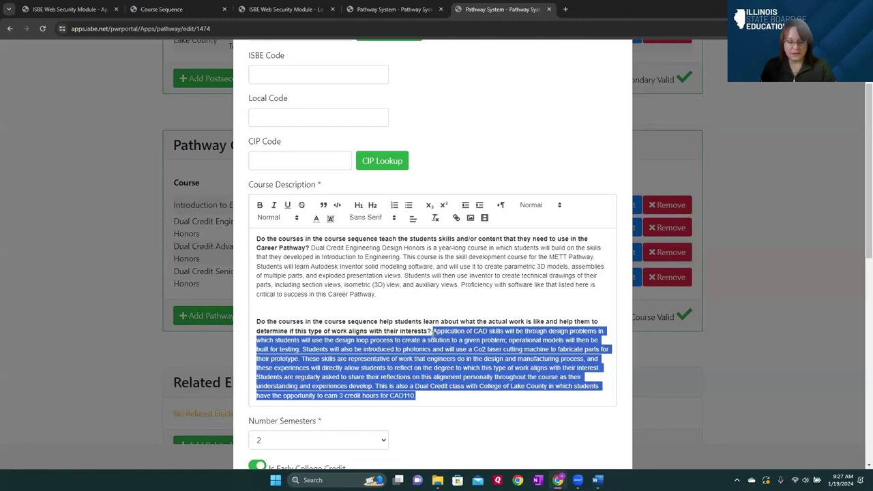
{"action": "left_click", "coordinate": [163, 10]}
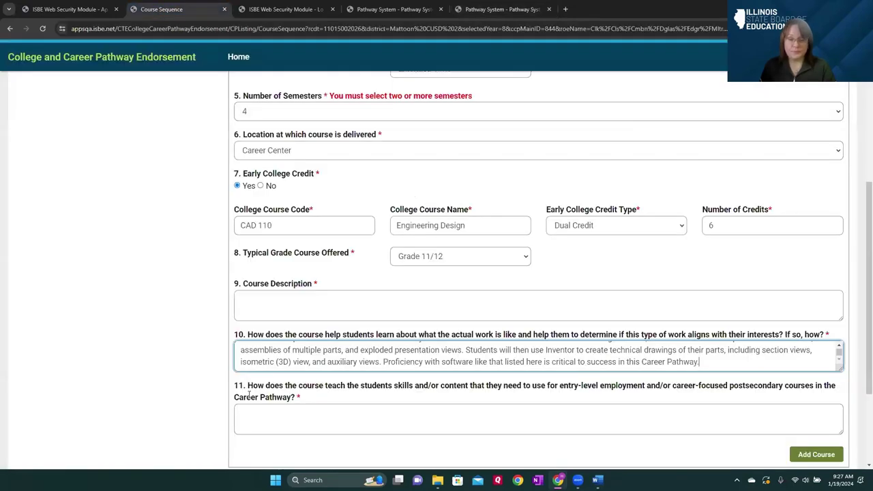
{"action": "left_click", "coordinate": [245, 409]}
{"action": "key", "text": "ctrl+v"}
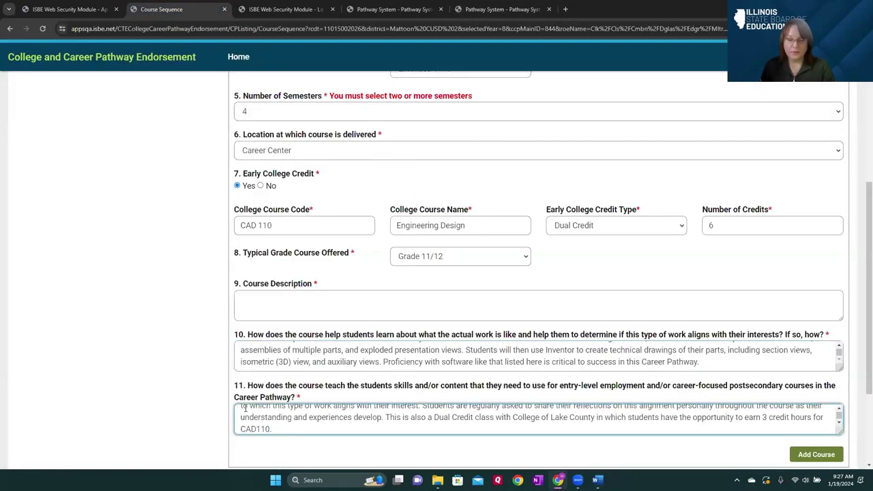
{"action": "scroll", "coordinate": [246, 408], "scroll_direction": "up", "scroll_amount": 3}
{"action": "scroll", "coordinate": [291, 349], "scroll_direction": "up", "scroll_amount": 3}
Enter "Intro to Engineering" as the course description.
{"action": "left_click", "coordinate": [272, 303]}
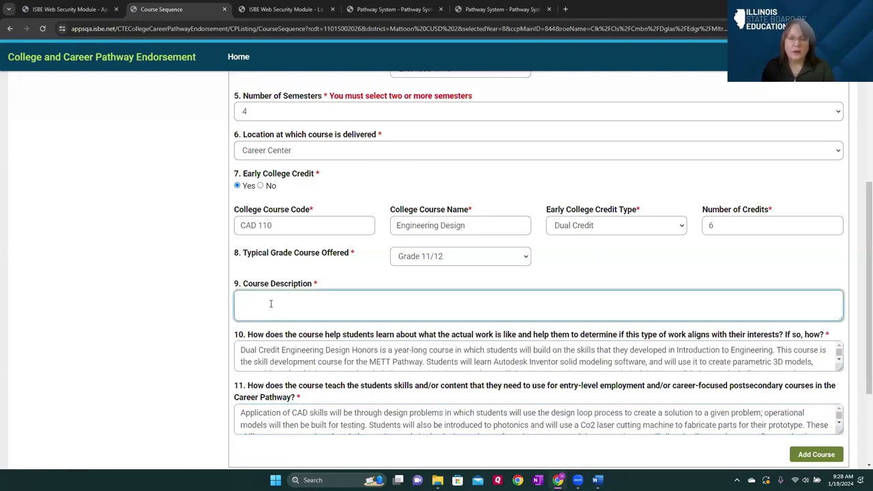
{"action": "scroll", "coordinate": [240, 266], "scroll_direction": "up", "scroll_amount": 3}
{"action": "scroll", "coordinate": [311, 308], "scroll_direction": "down", "scroll_amount": 3}
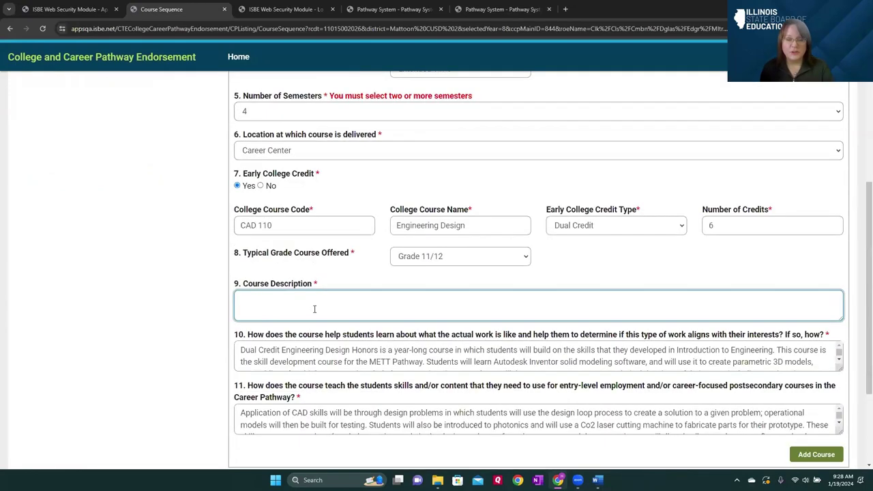
{"action": "type", "text": "INtro"}
{"action": "key", "text": "BackSpace"}
{"action": "key", "text": "BackSpace"}
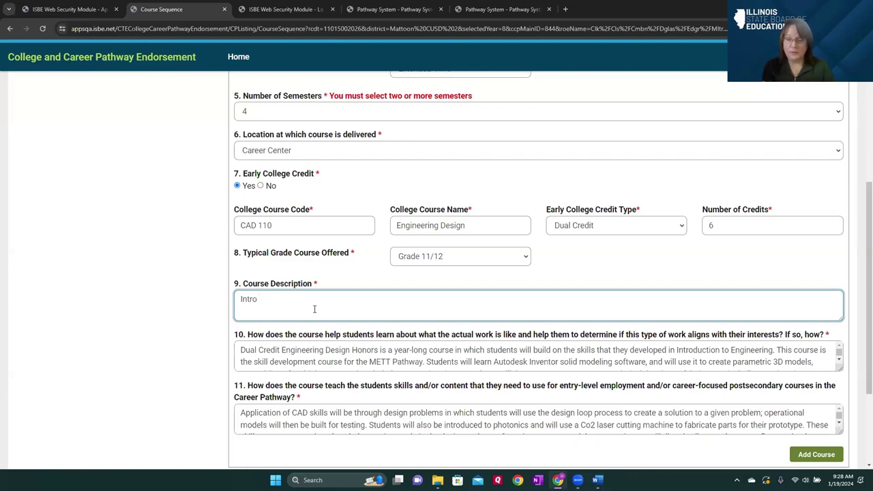
{"action": "type", "text": "En"}
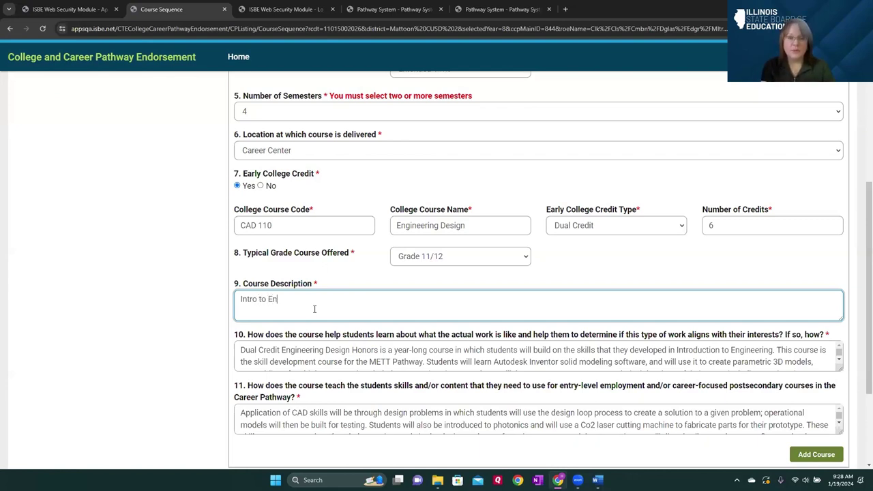
{"action": "type", "text": "gineering"}
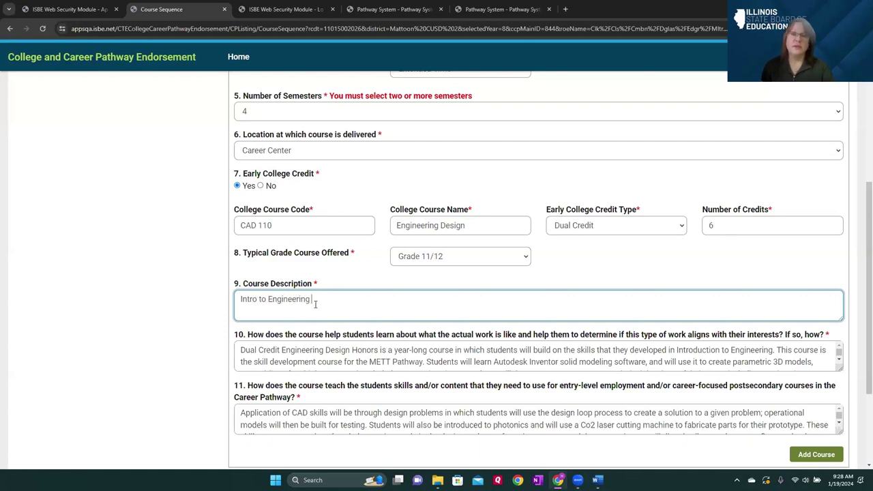
Review the completed form and add the Introduction to Engineering Design course to the course sequence.
{"action": "scroll", "coordinate": [314, 309], "scroll_direction": "up", "scroll_amount": 1}
{"action": "scroll", "coordinate": [314, 307], "scroll_direction": "up", "scroll_amount": 4}
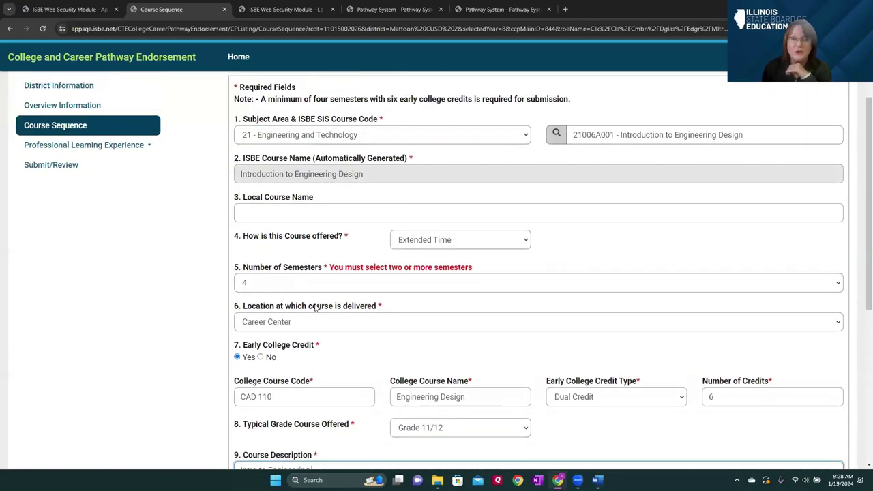
{"action": "scroll", "coordinate": [314, 308], "scroll_direction": "down", "scroll_amount": 6}
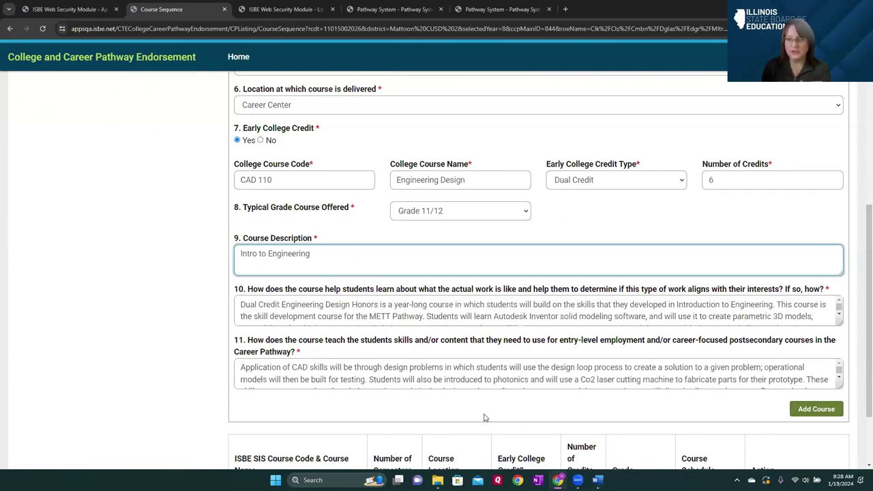
{"action": "scroll", "coordinate": [484, 415], "scroll_direction": "down", "scroll_amount": 2}
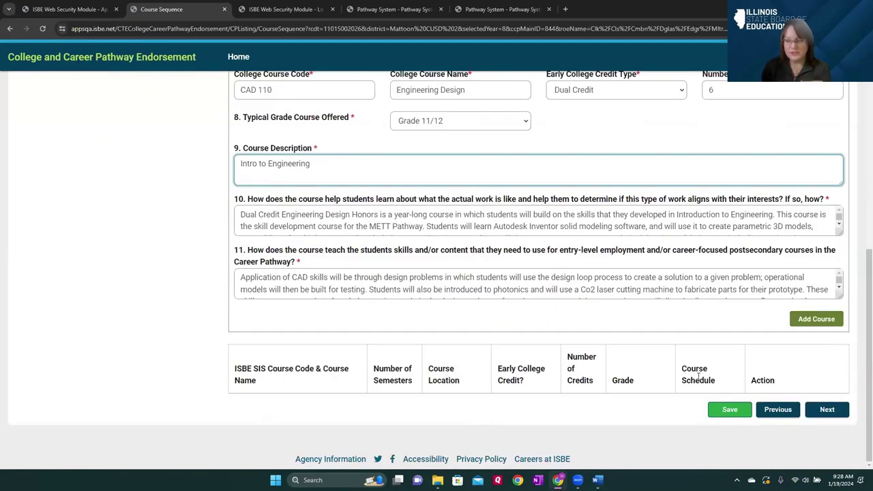
{"action": "left_click", "coordinate": [810, 320]}
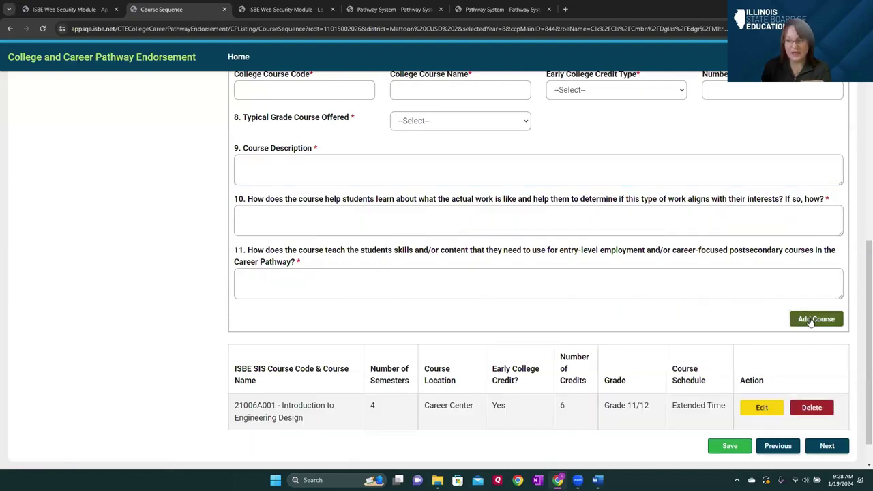
{"action": "scroll", "coordinate": [509, 338], "scroll_direction": "down", "scroll_amount": 1}
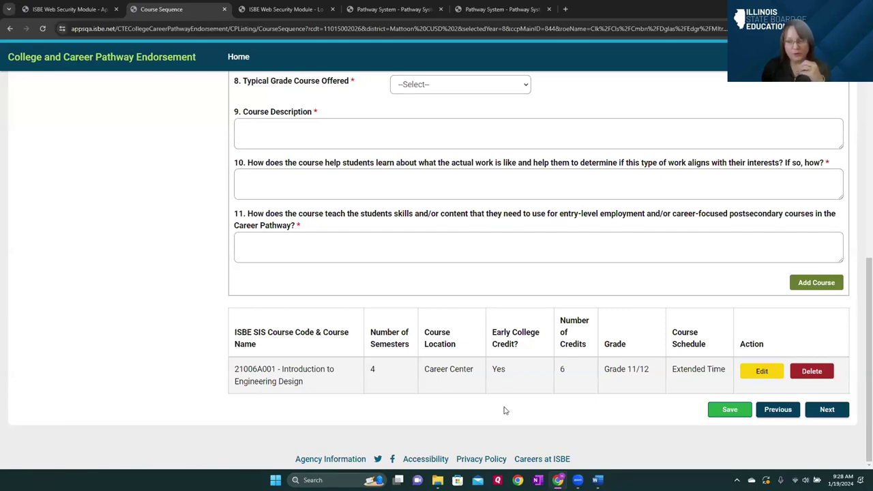
Look over the old plan's Dual Credit Advanced Engineering Honors course details, closing each course without changes.
{"action": "scroll", "coordinate": [498, 402], "scroll_direction": "up", "scroll_amount": 7}
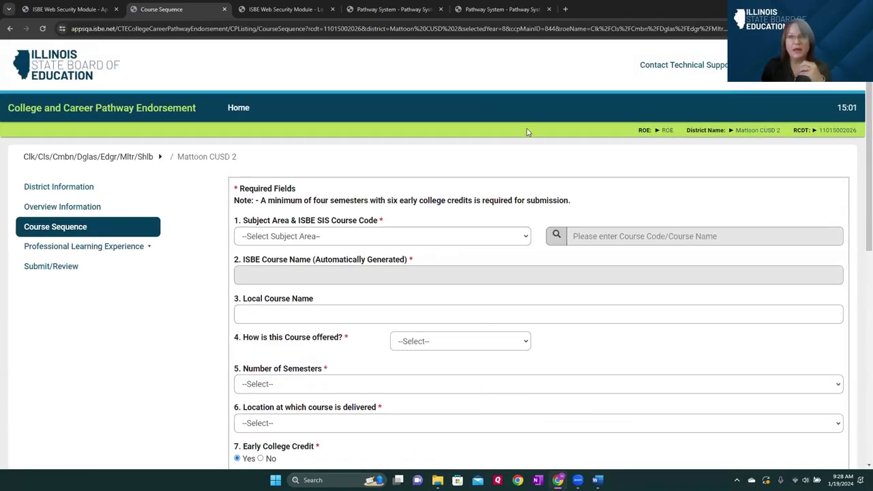
{"action": "left_click", "coordinate": [497, 9]}
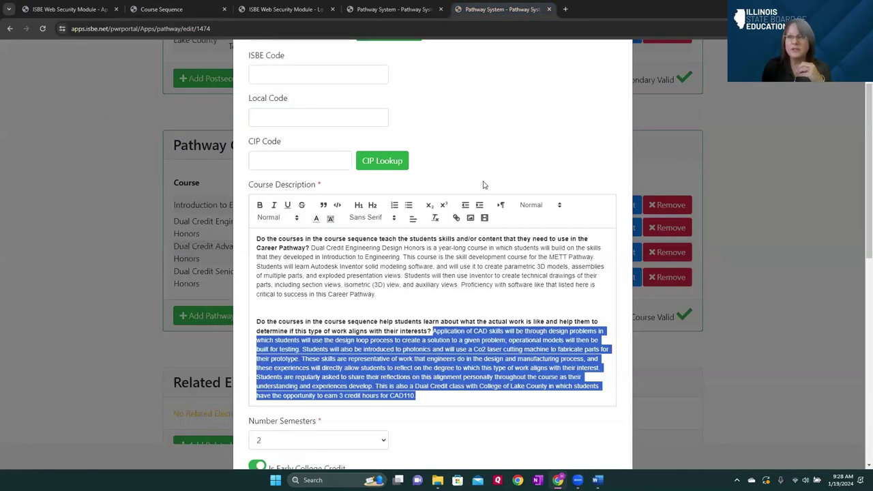
{"action": "scroll", "coordinate": [483, 184], "scroll_direction": "up", "scroll_amount": 2}
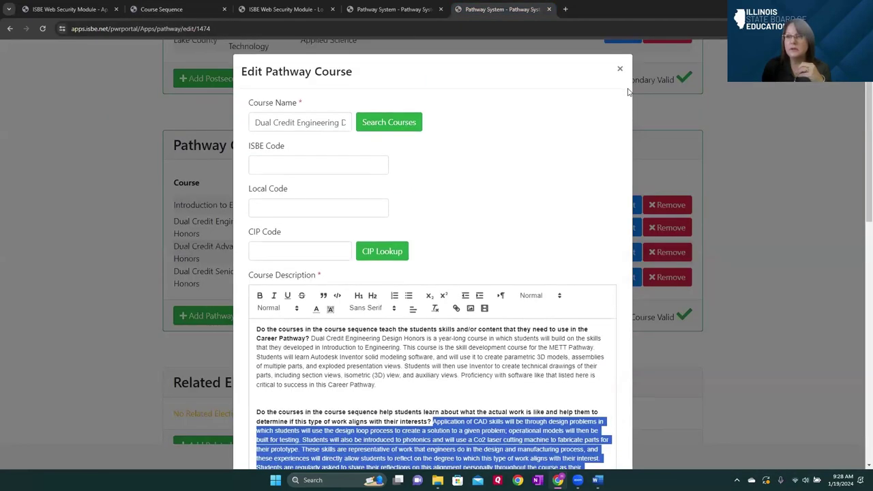
{"action": "key", "text": "Escape"}
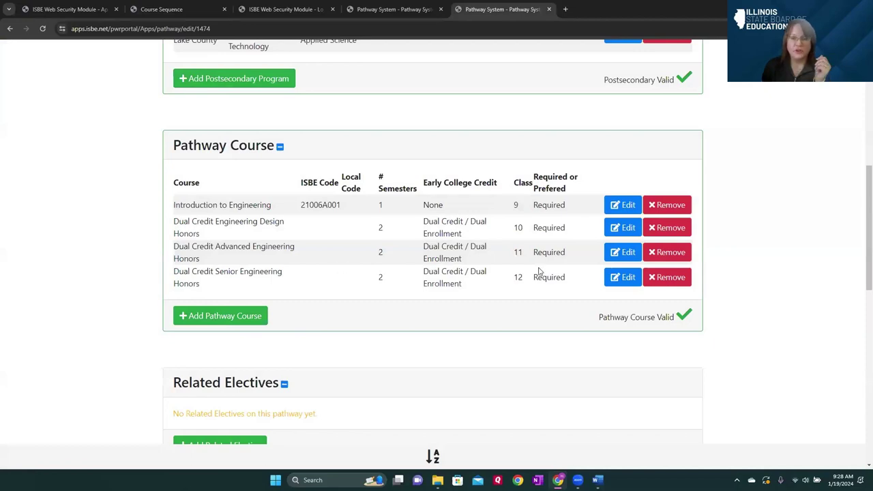
{"action": "left_click", "coordinate": [633, 254]}
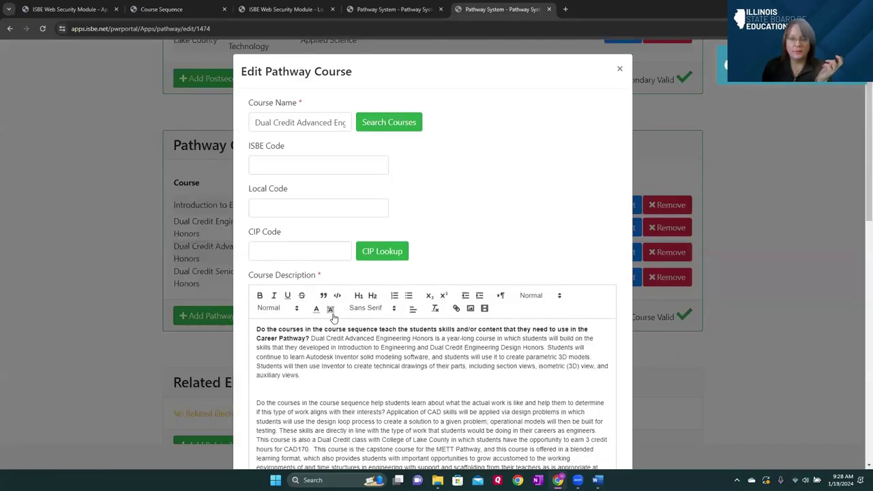
{"action": "scroll", "coordinate": [333, 316], "scroll_direction": "down", "scroll_amount": 3}
{"action": "scroll", "coordinate": [333, 317], "scroll_direction": "up", "scroll_amount": 4}
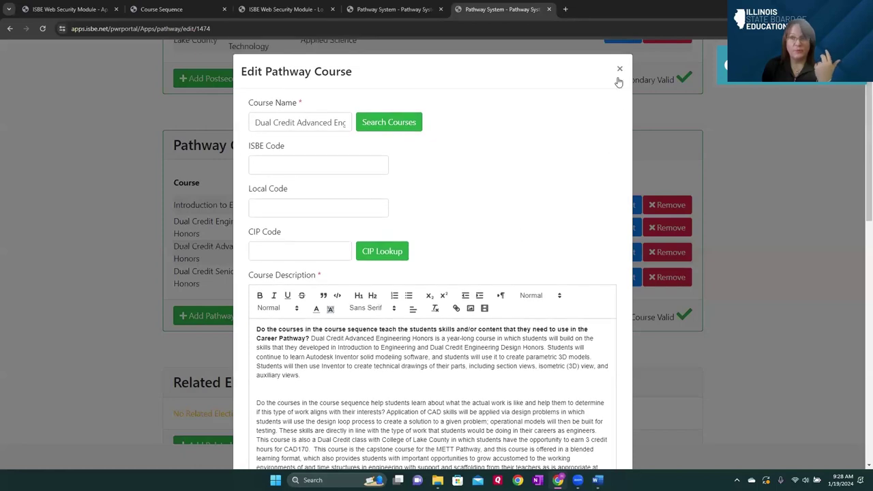
{"action": "left_click", "coordinate": [622, 70]}
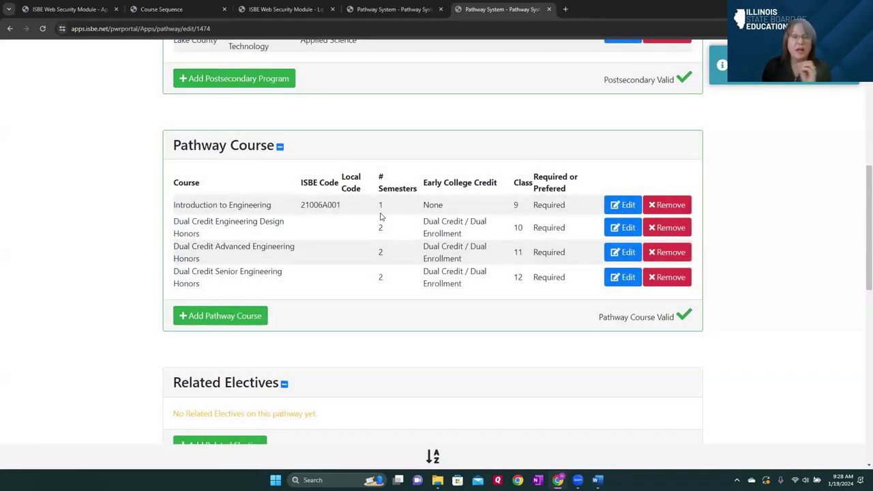
Return to the endorsement application, check the course list and save the course sequence.
{"action": "left_click", "coordinate": [161, 9]}
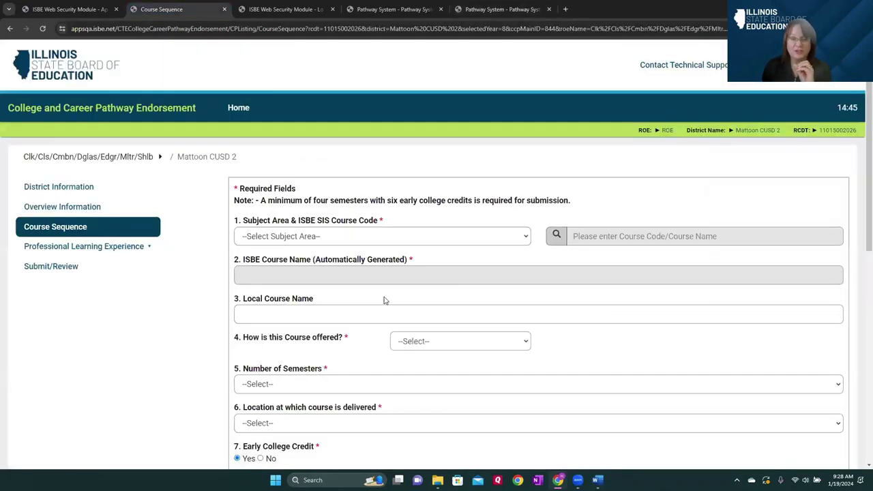
{"action": "scroll", "coordinate": [384, 297], "scroll_direction": "down", "scroll_amount": 2}
{"action": "scroll", "coordinate": [384, 300], "scroll_direction": "down", "scroll_amount": 3}
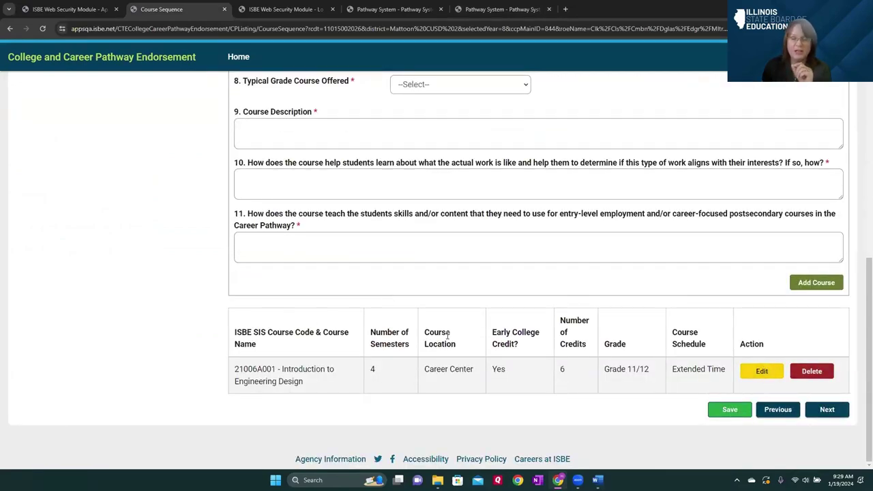
{"action": "scroll", "coordinate": [447, 334], "scroll_direction": "up", "scroll_amount": 3}
{"action": "scroll", "coordinate": [447, 335], "scroll_direction": "up", "scroll_amount": 3}
{"action": "scroll", "coordinate": [446, 336], "scroll_direction": "down", "scroll_amount": 6}
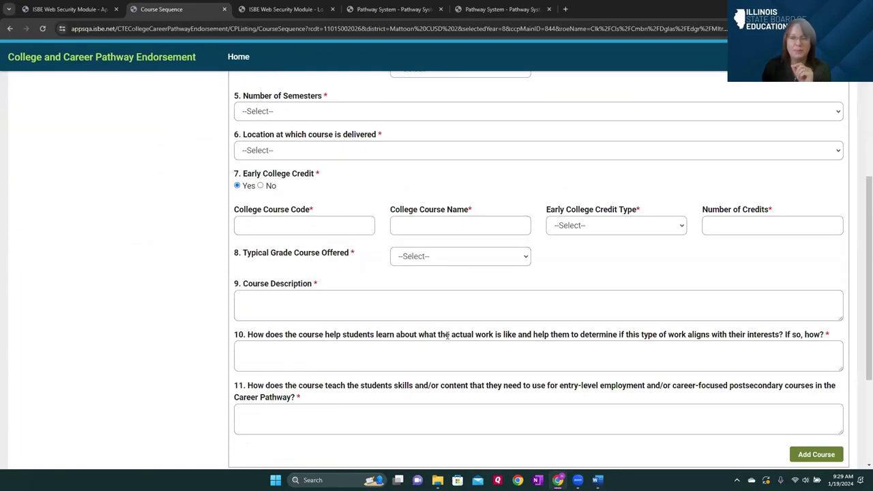
{"action": "left_click", "coordinate": [741, 412]}
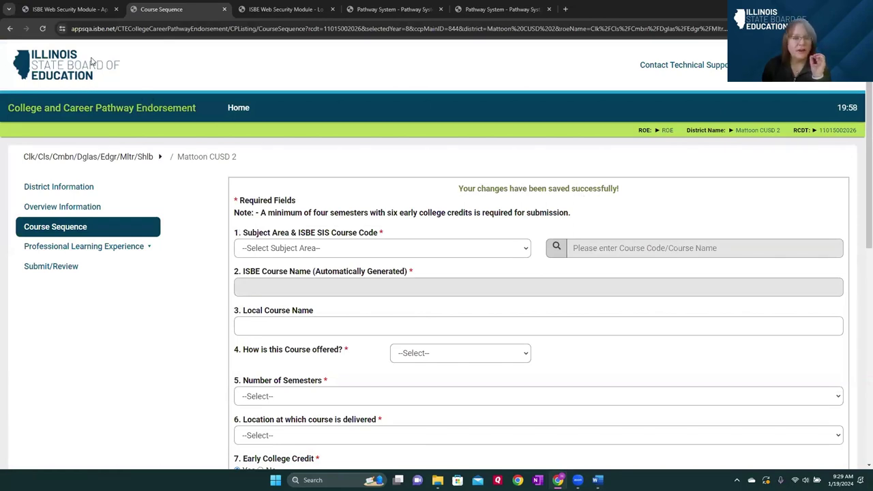
Check each section's validation status in Submit/Review and show the Professional Learning Experience subsections.
{"action": "left_click", "coordinate": [43, 266]}
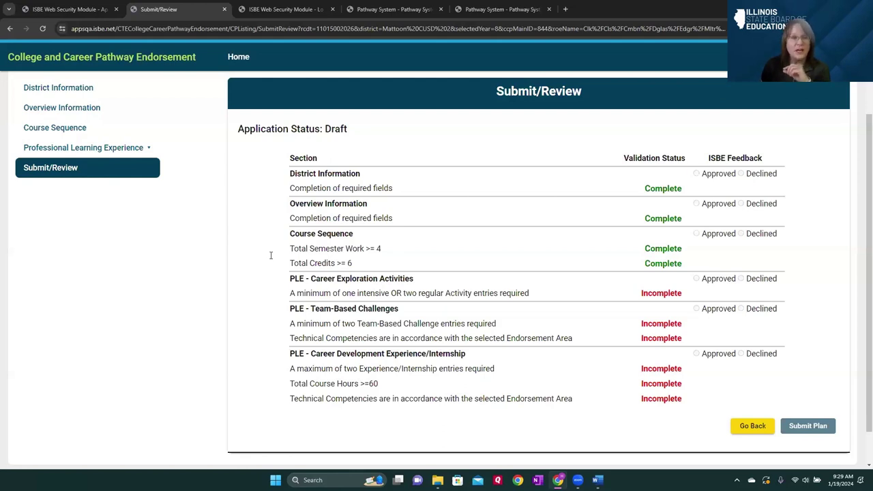
{"action": "mouse_move", "coordinate": [102, 191]}
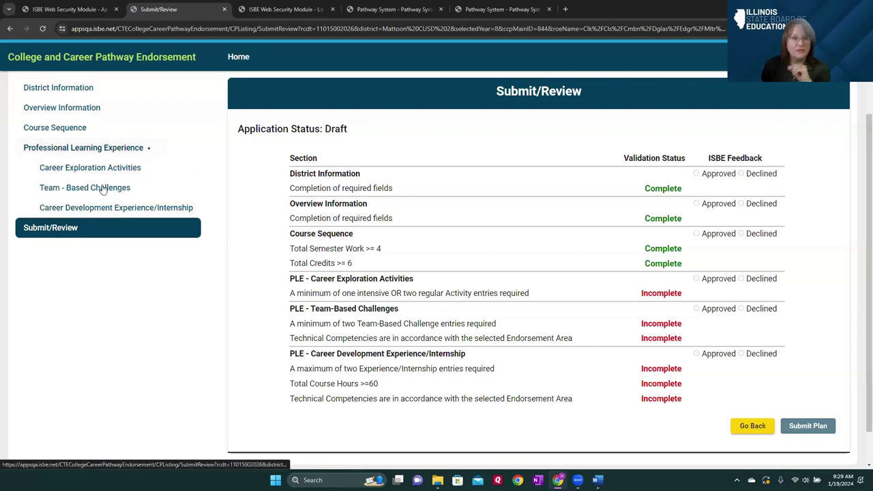
Open the Career Exploration Activities subsection of the endorsement application's Professional Learning Experience.
{"action": "left_click", "coordinate": [87, 149]}
{"action": "left_click", "coordinate": [87, 148]}
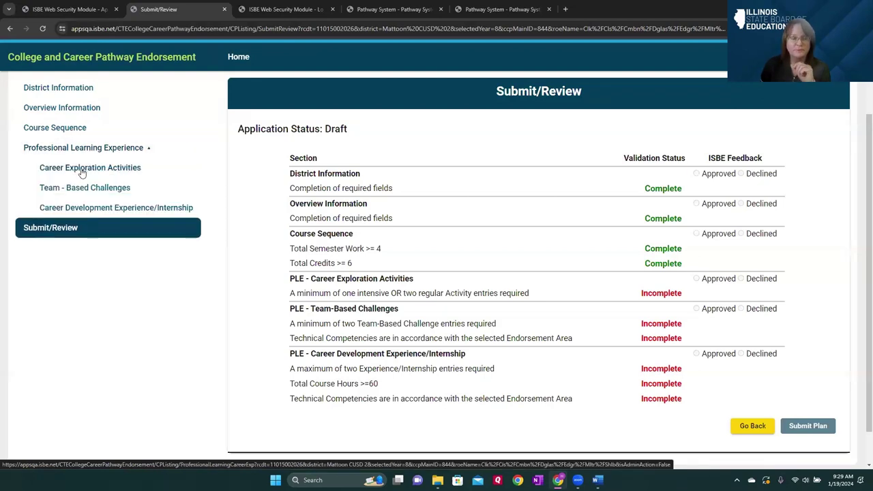
{"action": "left_click", "coordinate": [82, 171]}
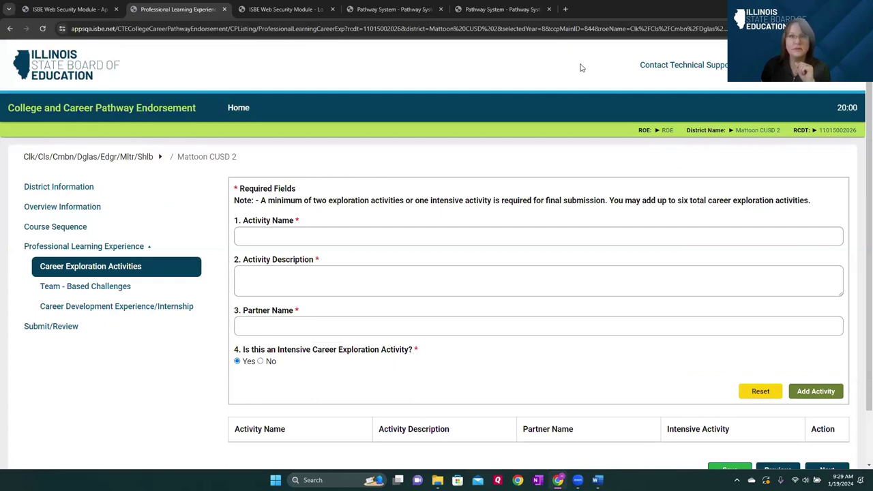
Switch to the old PWR plan, open its Engineering-Manufacturing Meet-Up professional learning experience for editing and copy the full title.
{"action": "left_click", "coordinate": [379, 9]}
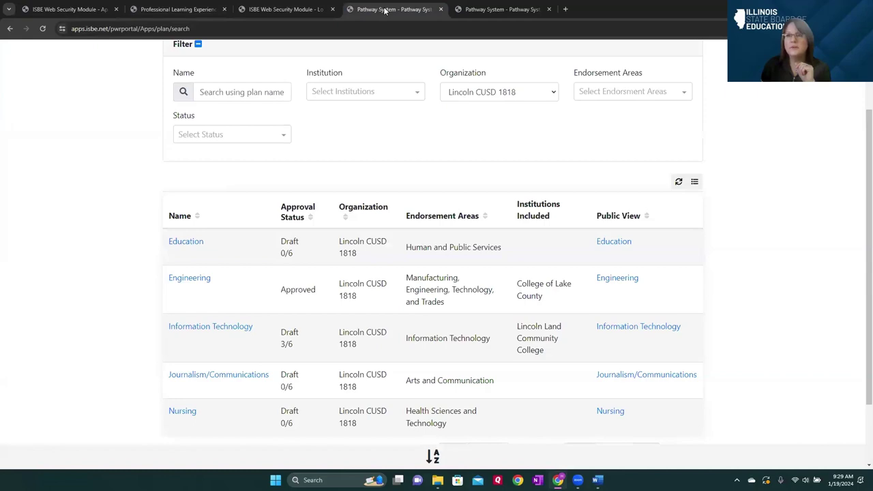
{"action": "key", "text": "ctrl+Tab"}
{"action": "scroll", "coordinate": [321, 250], "scroll_direction": "down", "scroll_amount": 8}
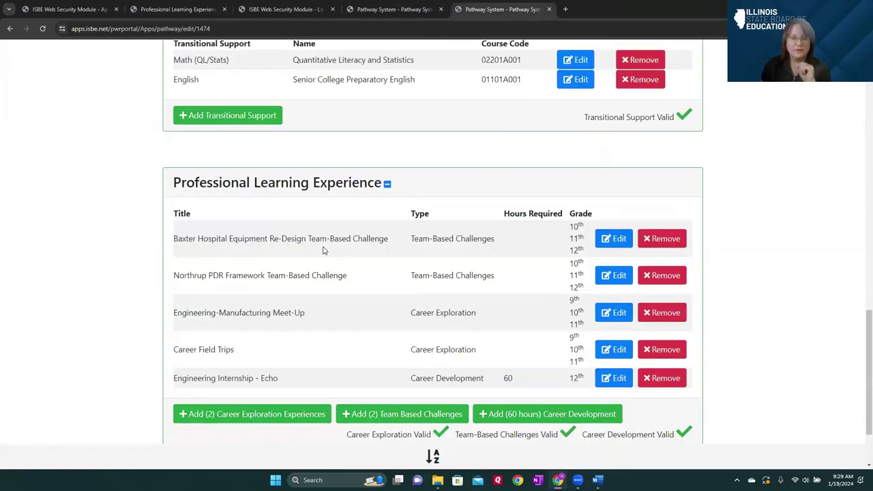
{"action": "scroll", "coordinate": [323, 249], "scroll_direction": "down", "scroll_amount": 1}
{"action": "left_click", "coordinate": [616, 266]}
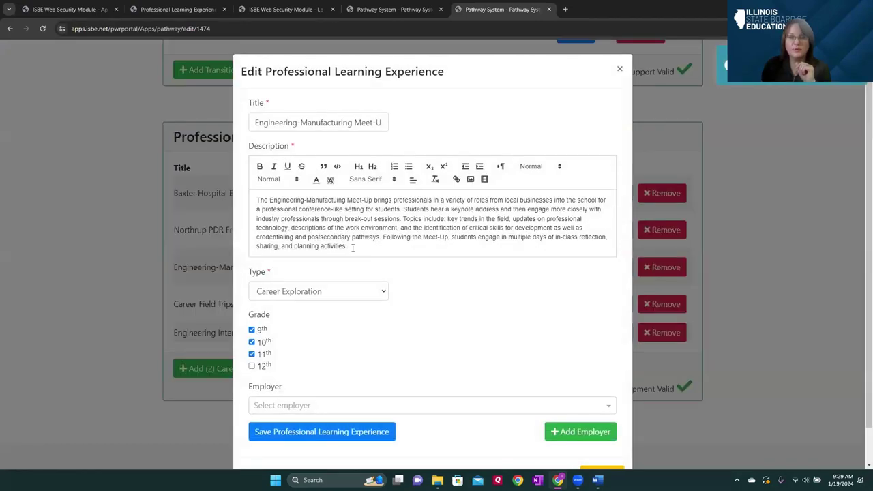
{"action": "left_click", "coordinate": [254, 122]}
{"action": "left_click", "coordinate": [380, 121], "text": "shift"}
{"action": "key", "text": "ctrl+c"}
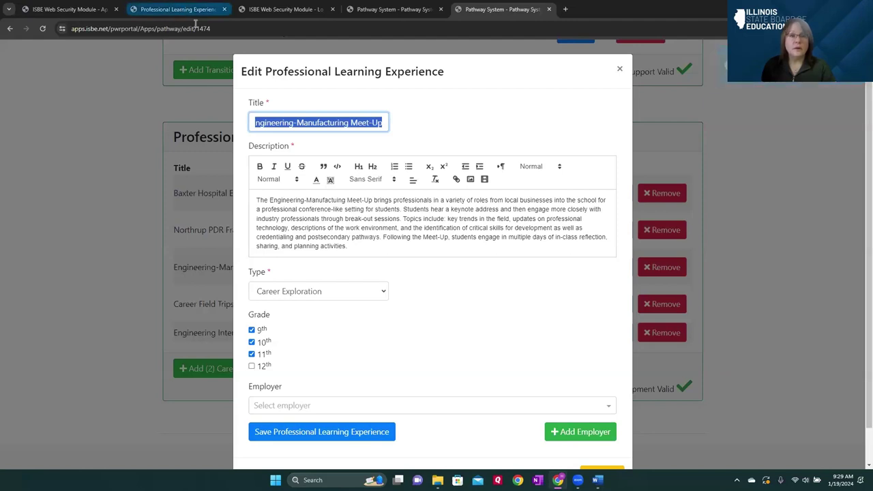
Enter the copied title "Engineering-Manufacturing Meet-Up" as the Activity Name in the College and Career Pathway Endorsement form.
{"action": "left_click", "coordinate": [179, 9]}
{"action": "left_click", "coordinate": [296, 236]}
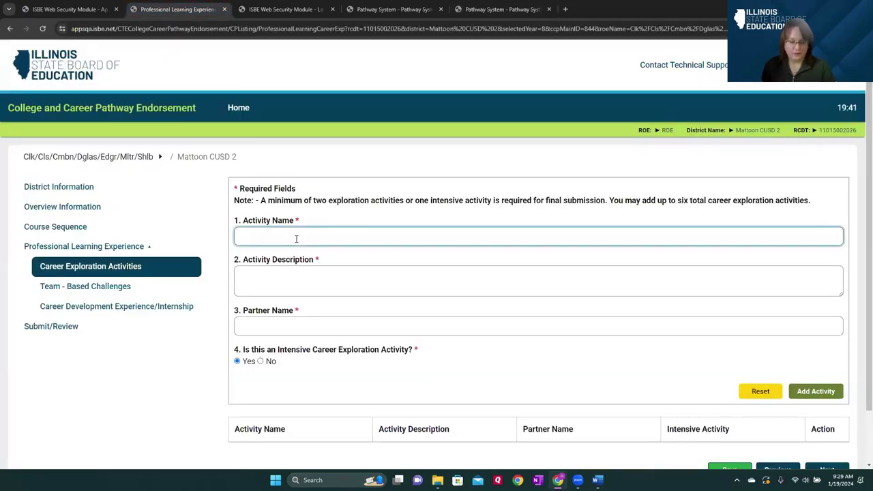
{"action": "key", "text": "ctrl+v"}
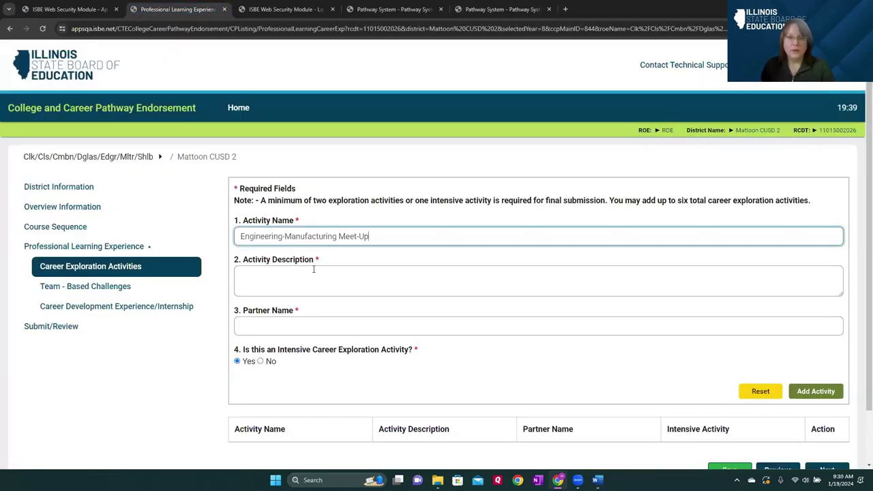
Copy the full Engineering-Manufacturing Meet-Up description from the Pathway System entry into the endorsement form's Activity Description.
{"action": "left_click", "coordinate": [498, 9]}
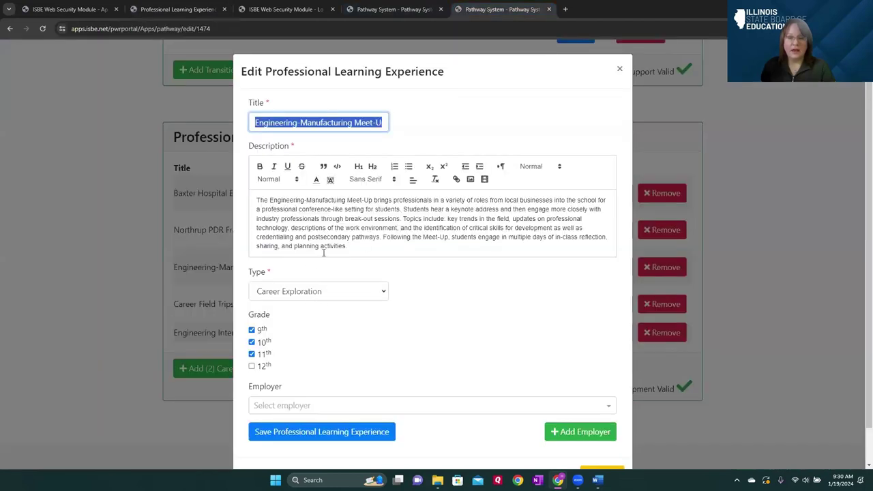
{"action": "left_click_drag", "start_coordinate": [350, 250], "coordinate": [257, 199]}
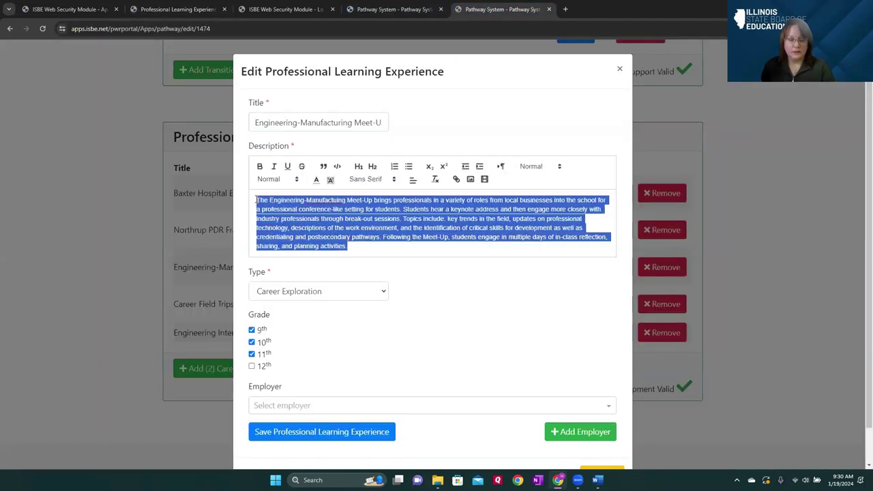
{"action": "key", "text": "ctrl+c"}
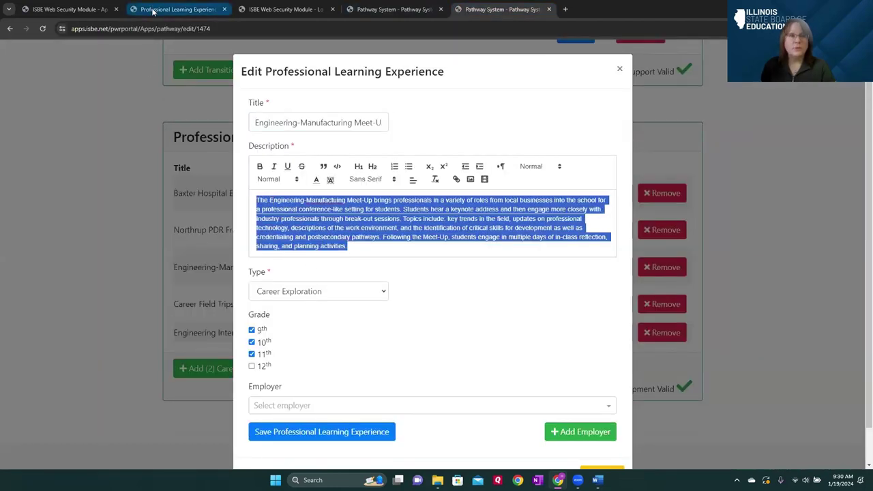
{"action": "left_click", "coordinate": [164, 9]}
{"action": "left_click", "coordinate": [302, 273]}
{"action": "key", "text": "ctrl+v"}
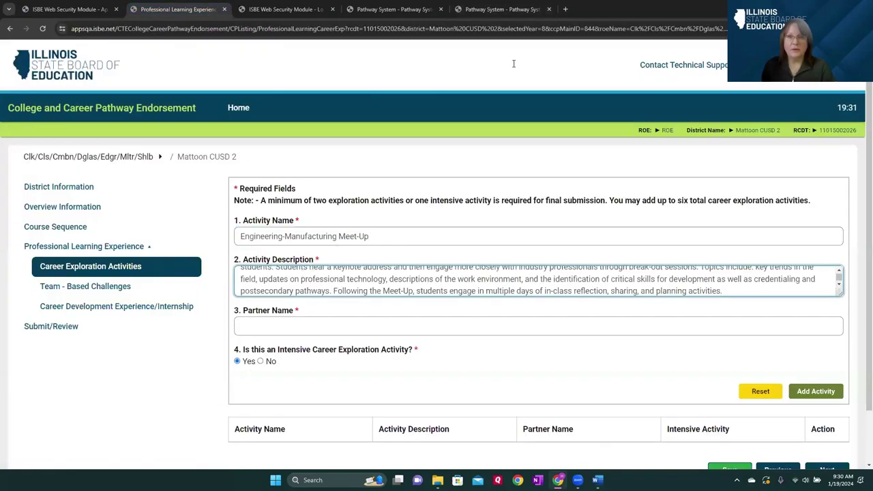
Return to the endorsement form and enter "Jackson Enterprise" as the Partner Name for the Engineering-Manufacturing Meet-Up.
{"action": "left_click", "coordinate": [497, 9]}
{"action": "left_click", "coordinate": [430, 246]}
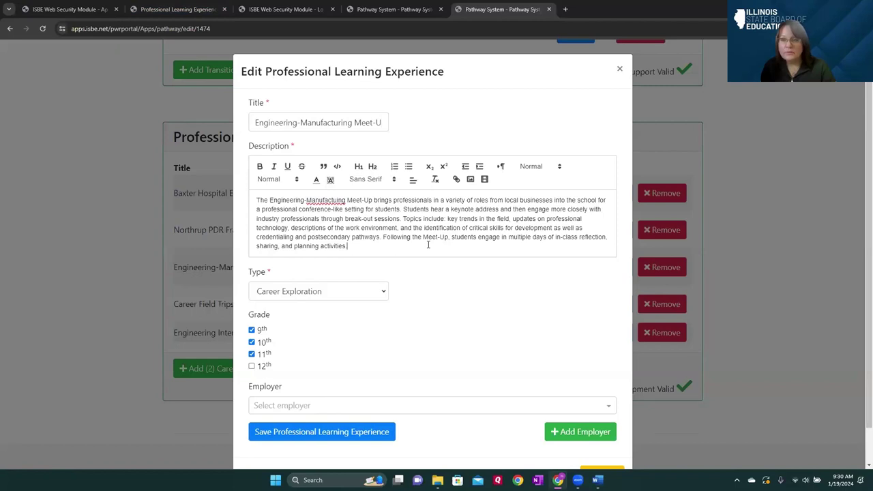
{"action": "left_click", "coordinate": [169, 9]}
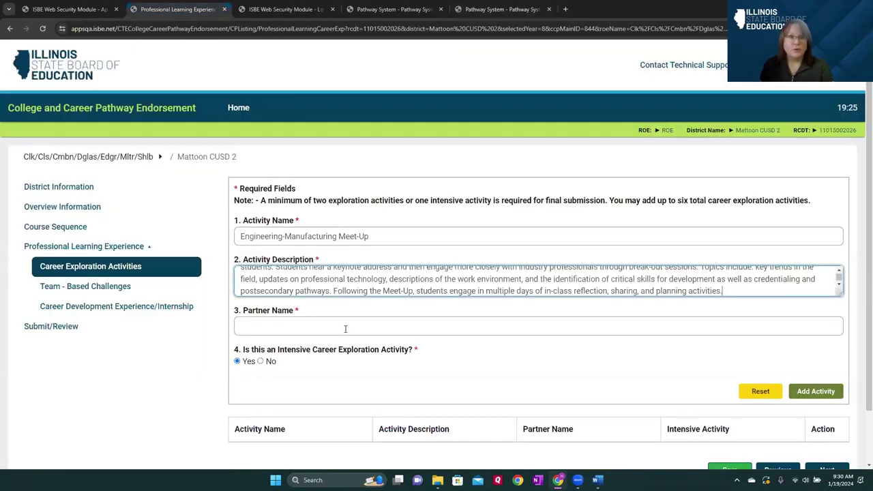
{"action": "left_click", "coordinate": [322, 326]}
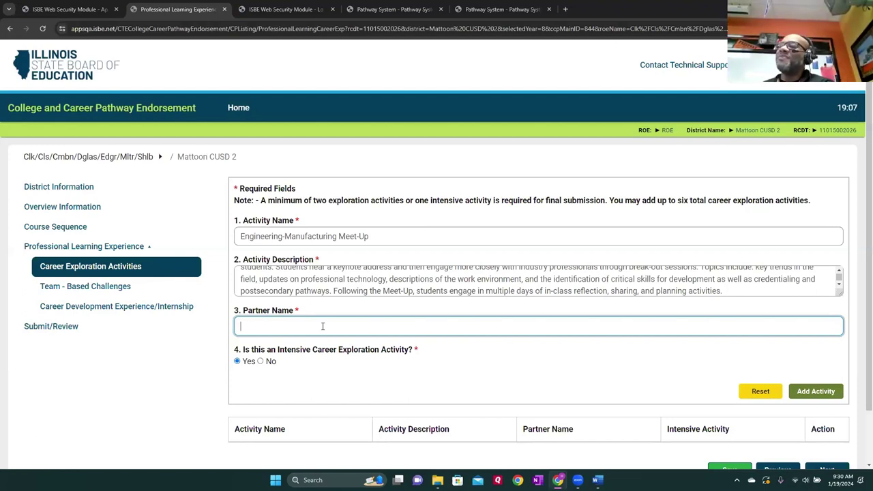
{"action": "type", "text": "Jackson Enterprise"}
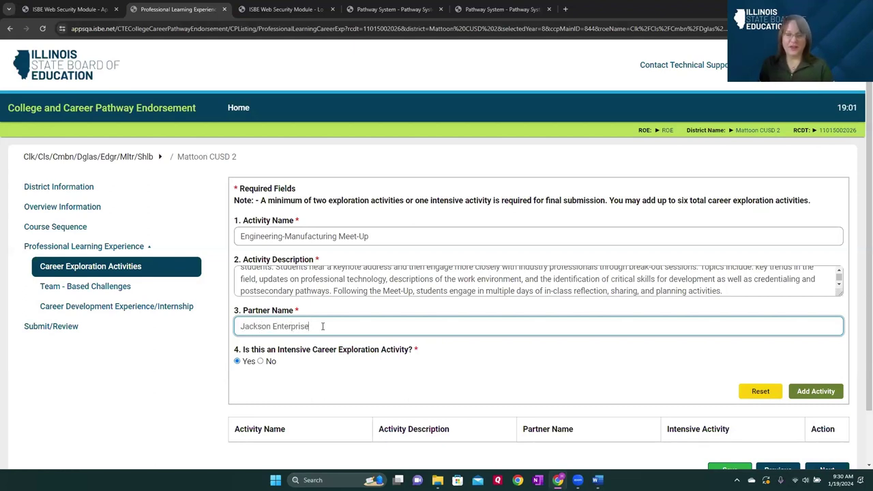
Mark the Engineering-Manufacturing Meet-Up as not an intensive career exploration activity and add it to the activity list.
{"action": "scroll", "coordinate": [323, 325], "scroll_direction": "down", "scroll_amount": 2}
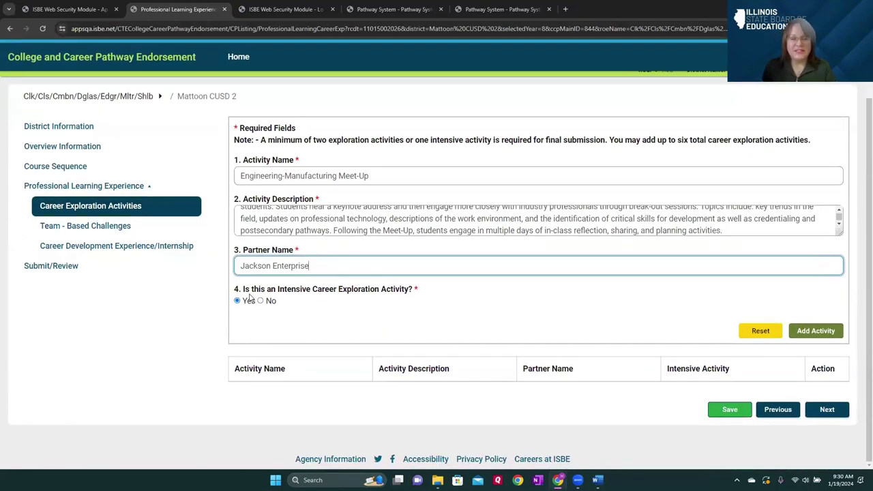
{"action": "left_click", "coordinate": [261, 301]}
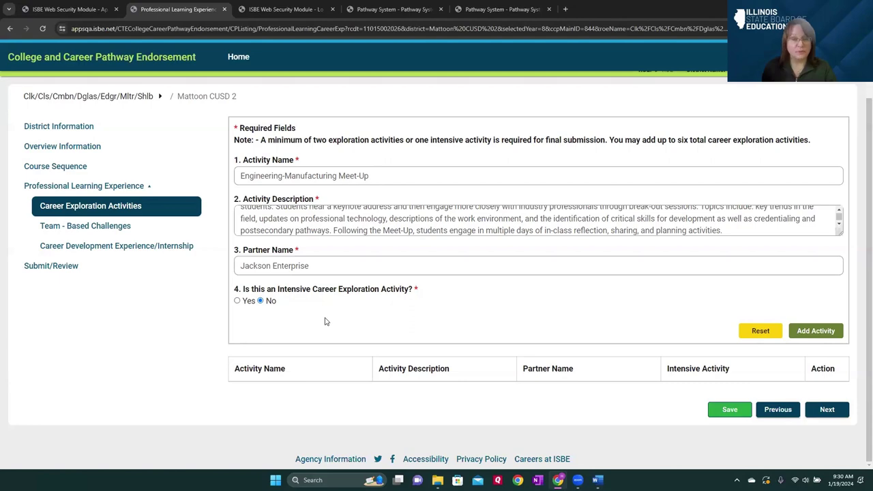
{"action": "left_click", "coordinate": [801, 332]}
{"action": "scroll", "coordinate": [467, 313], "scroll_direction": "down", "scroll_amount": 1}
{"action": "scroll", "coordinate": [467, 313], "scroll_direction": "down", "scroll_amount": 4}
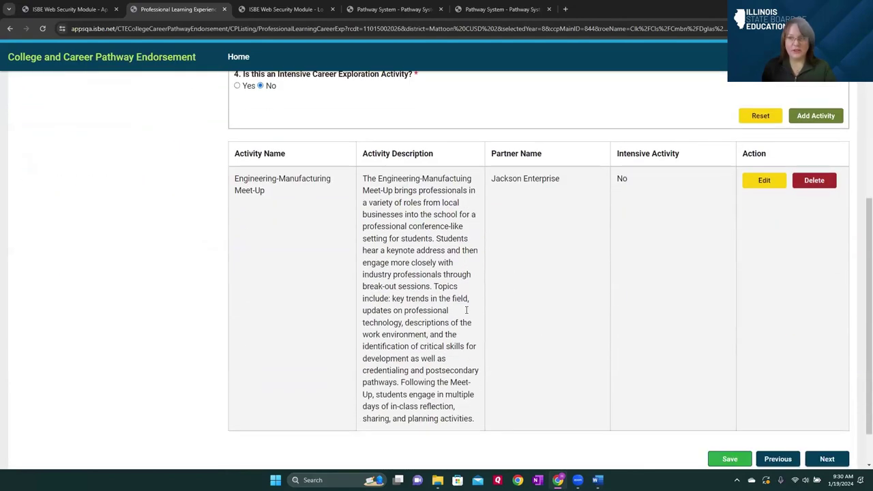
{"action": "scroll", "coordinate": [467, 313], "scroll_direction": "up", "scroll_amount": 3}
{"action": "scroll", "coordinate": [467, 313], "scroll_direction": "up", "scroll_amount": 2}
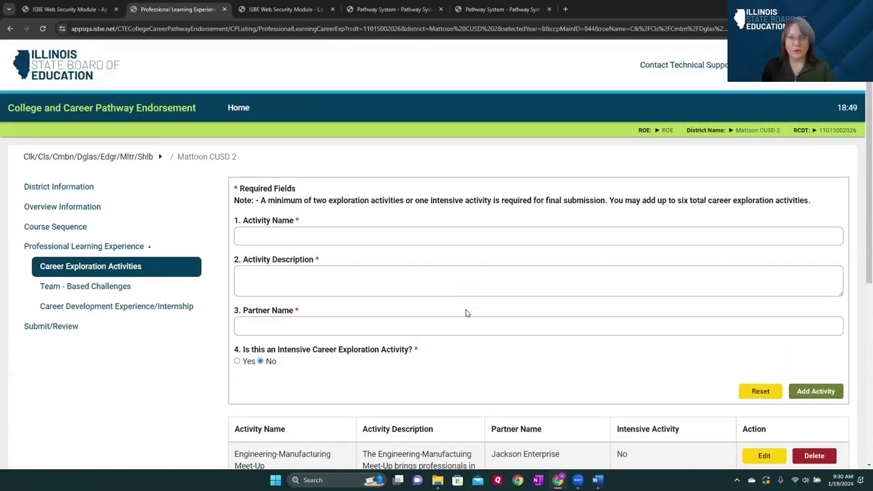
Open the Career Field Trips entry in the Pathway System and enter its title as the endorsement form's Activity Name.
{"action": "left_click", "coordinate": [497, 9]}
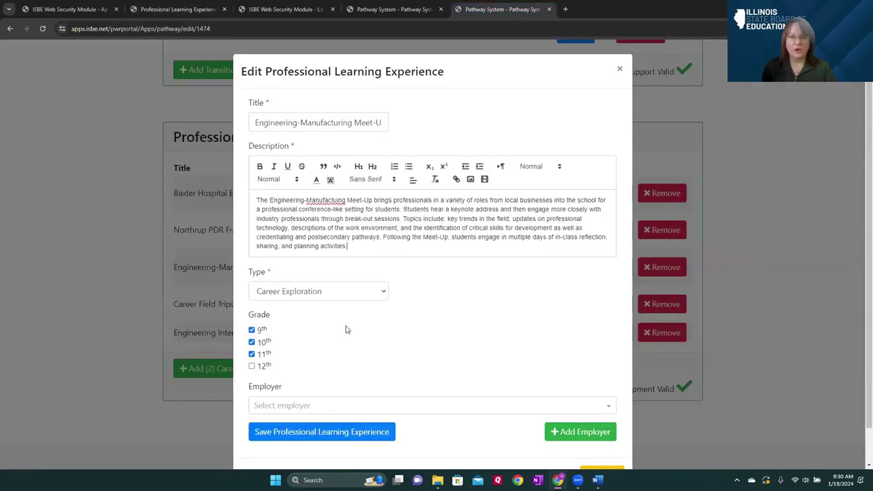
{"action": "key", "text": "Escape"}
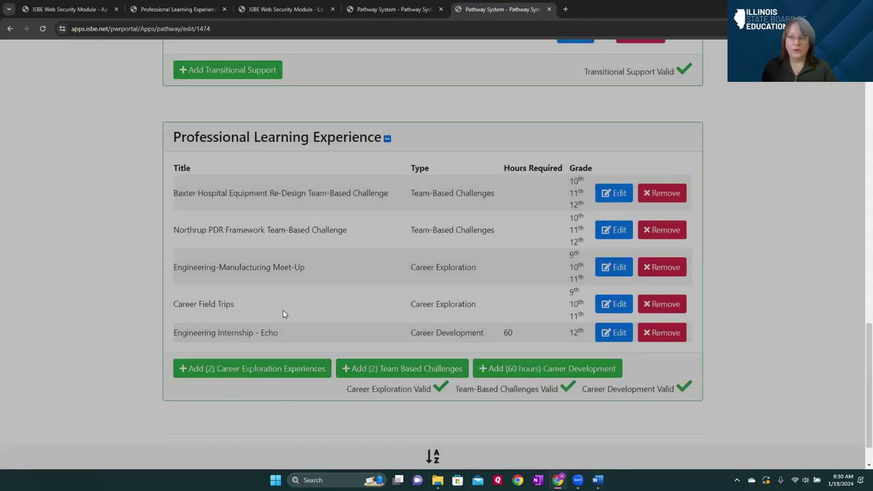
{"action": "left_click", "coordinate": [614, 304]}
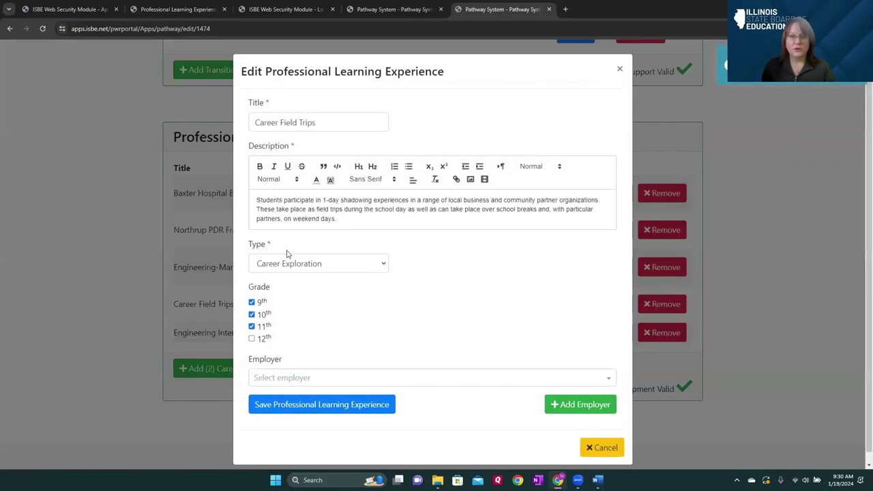
{"action": "left_click_drag", "start_coordinate": [329, 122], "coordinate": [221, 122]}
{"action": "left_click", "coordinate": [221, 121]}
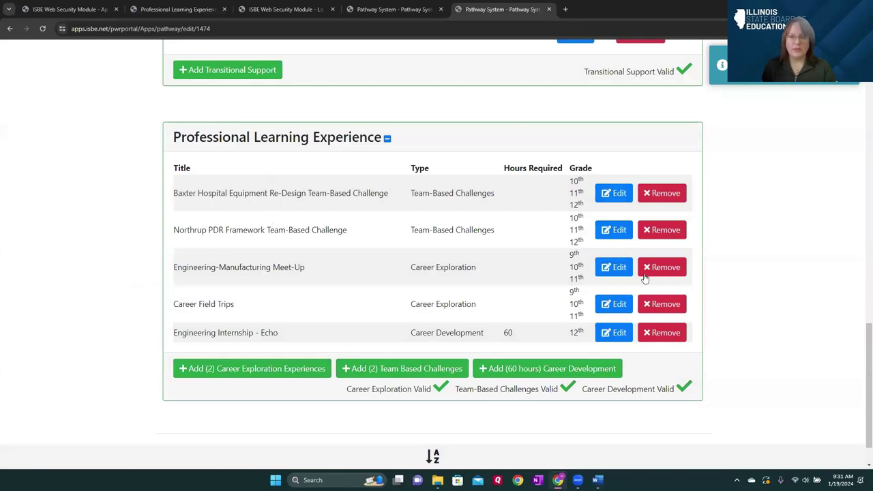
{"action": "left_click", "coordinate": [615, 304]}
{"action": "left_click", "coordinate": [177, 9]}
{"action": "left_click", "coordinate": [306, 238]}
{"action": "type", "text": "Career Field Trips"}
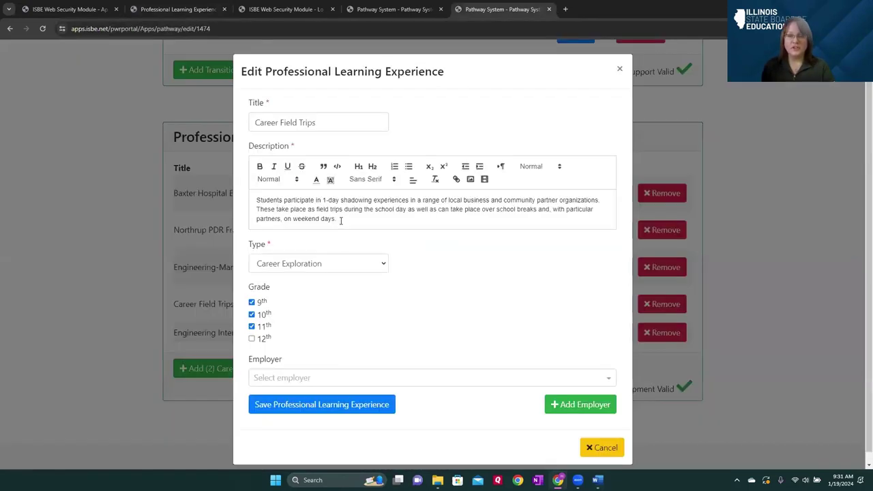
Copy the Career Field Trips description from the Pathway System entry into the endorsement form's Activity Description.
{"action": "left_click_drag", "start_coordinate": [341, 220], "coordinate": [258, 201]}
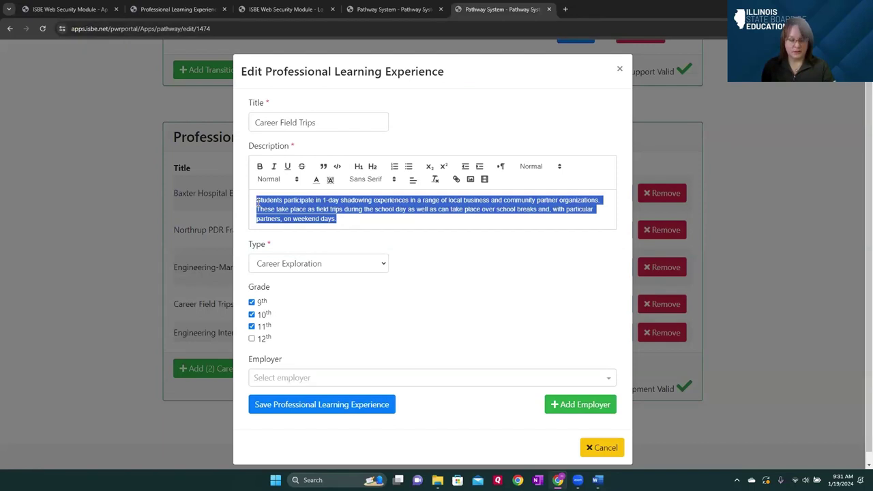
{"action": "left_click", "coordinate": [174, 9]}
{"action": "left_click", "coordinate": [283, 271]}
{"action": "key", "text": "ctrl+v"}
Enter "Jackson Enterprise" as the partner for Career Field Trips and add the activity to the list.
{"action": "left_click", "coordinate": [297, 322]}
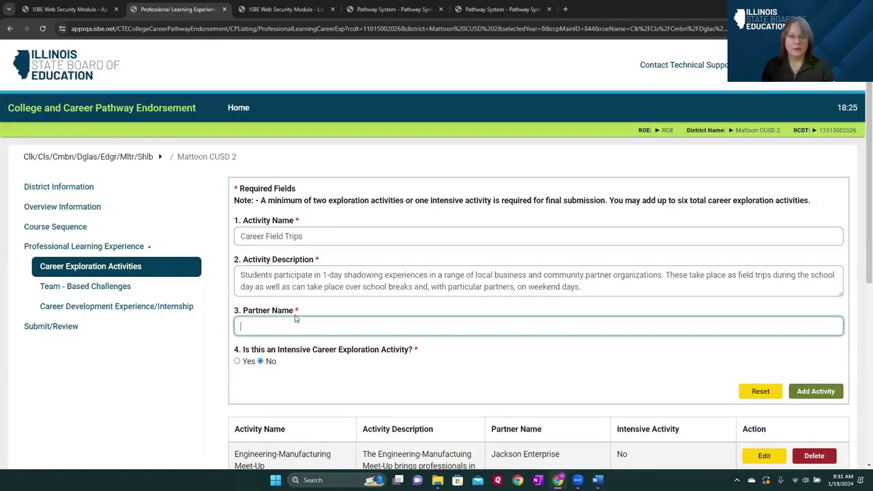
{"action": "type", "text": "Jackson Enterprise"}
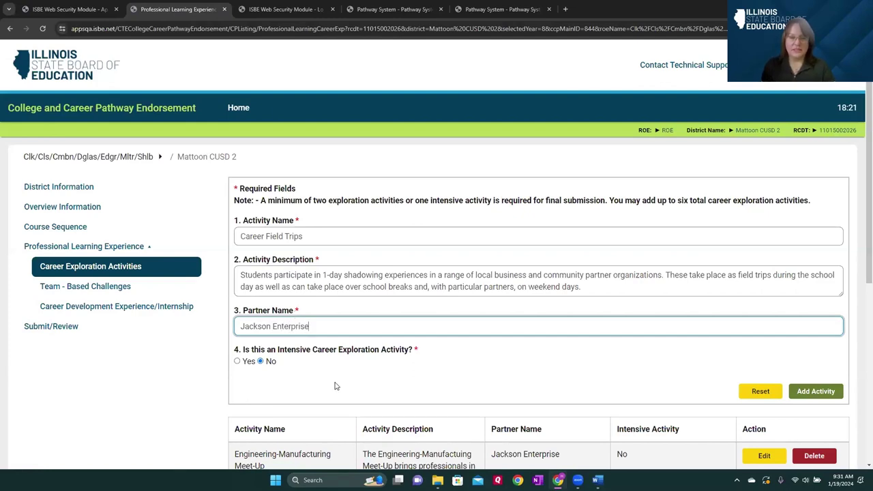
{"action": "scroll", "coordinate": [334, 385], "scroll_direction": "down", "scroll_amount": 2}
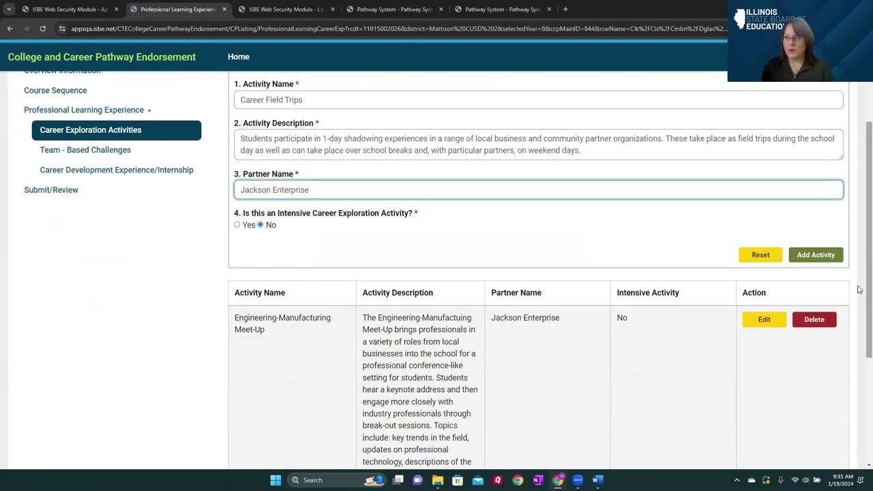
{"action": "left_click", "coordinate": [811, 256]}
{"action": "scroll", "coordinate": [364, 291], "scroll_direction": "down", "scroll_amount": 5}
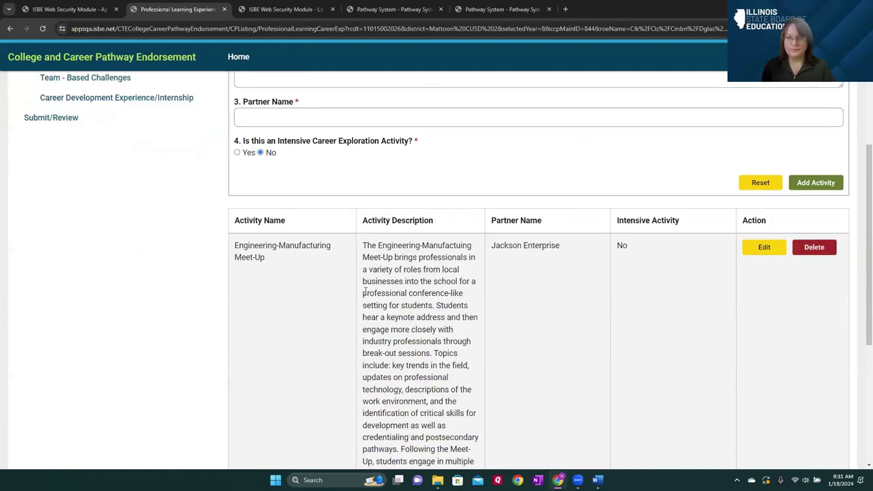
Look over the two listed career exploration activities and save the page.
{"action": "scroll", "coordinate": [368, 300], "scroll_direction": "up", "scroll_amount": 3}
{"action": "scroll", "coordinate": [382, 305], "scroll_direction": "down", "scroll_amount": 3}
{"action": "left_click", "coordinate": [722, 409]}
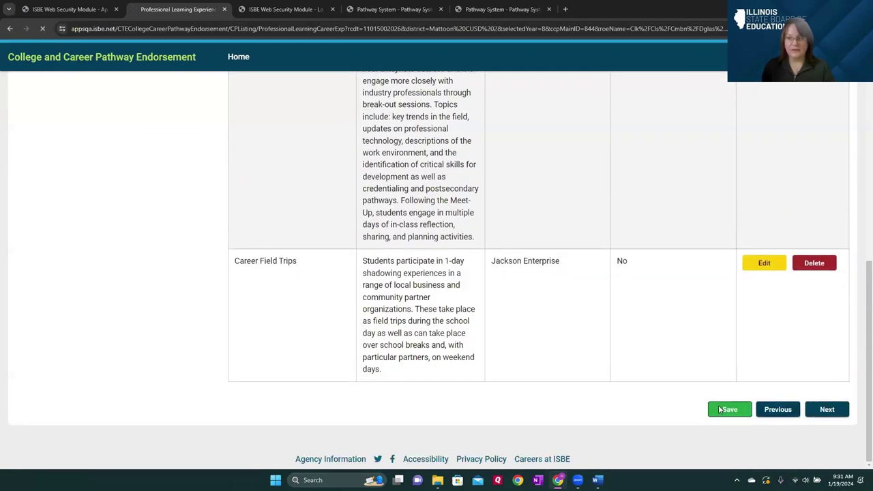
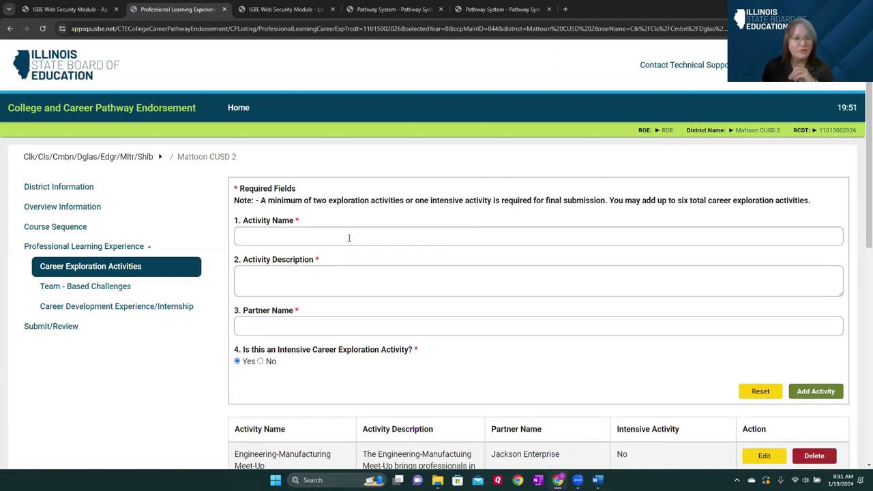
Check the section validation statuses under Submit/Review, and open the Team-Based Challenges section of Professional Learning Experience.
{"action": "left_click", "coordinate": [54, 326]}
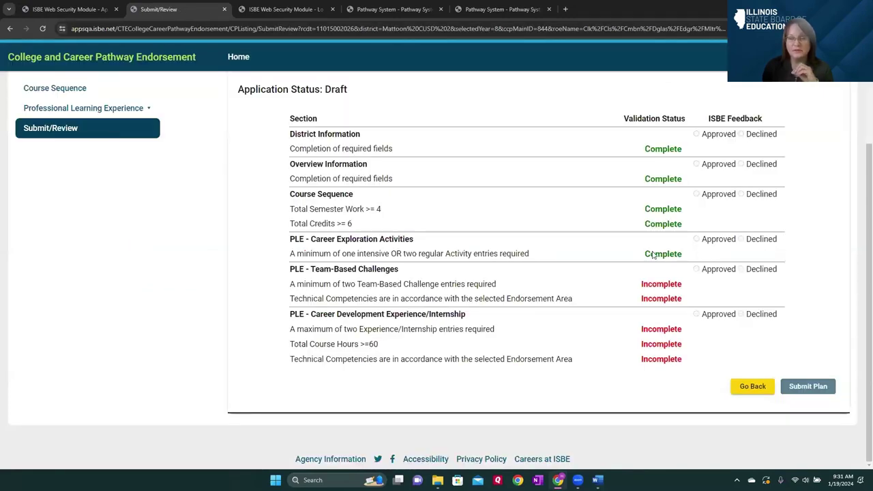
{"action": "scroll", "coordinate": [653, 253], "scroll_direction": "up", "scroll_amount": 2}
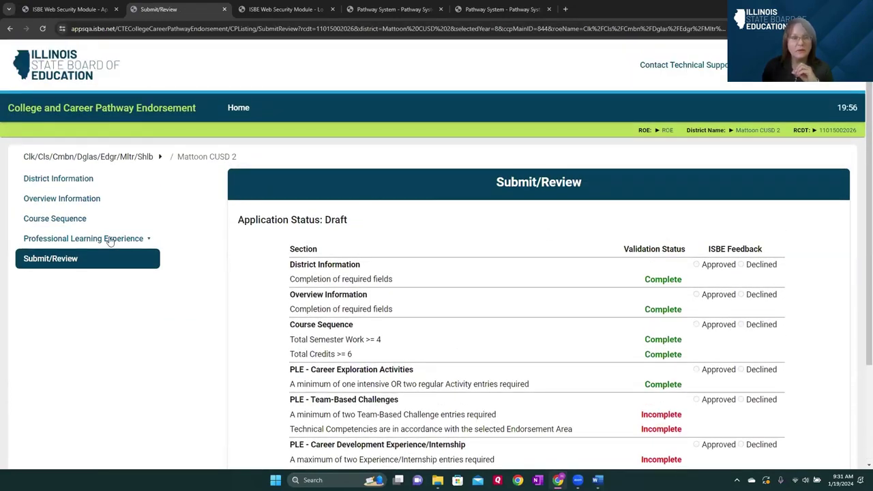
{"action": "left_click", "coordinate": [109, 240]}
{"action": "left_click", "coordinate": [106, 278]}
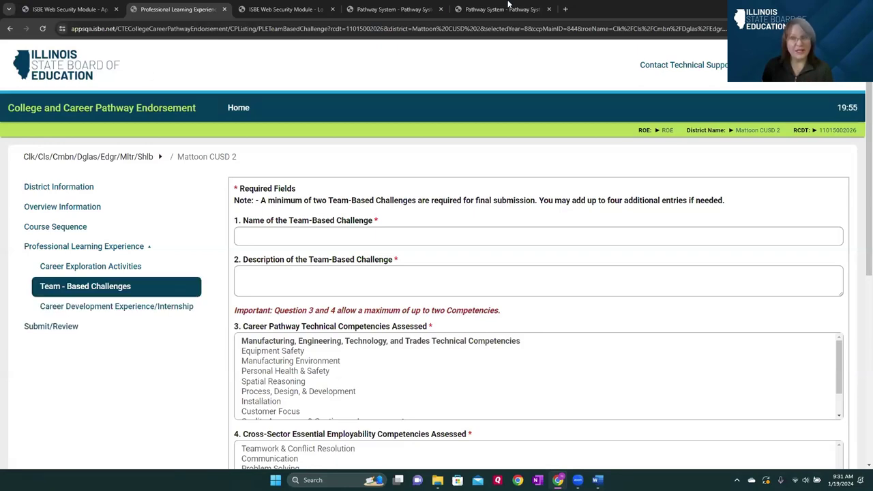
Copy the title "Baxter Hospital Equipment Re-Design Team-Based Challenge" from its Pathway System entry into the endorsement form's challenge name.
{"action": "left_click", "coordinate": [491, 10]}
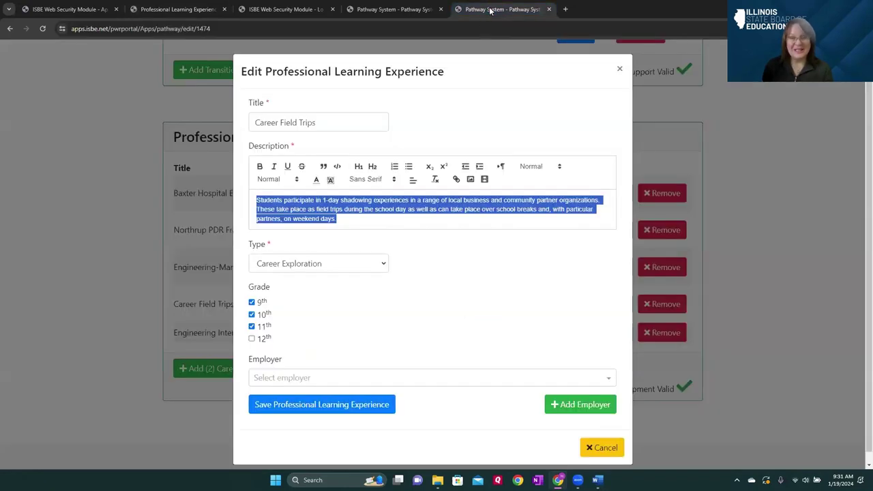
{"action": "left_click", "coordinate": [617, 70]}
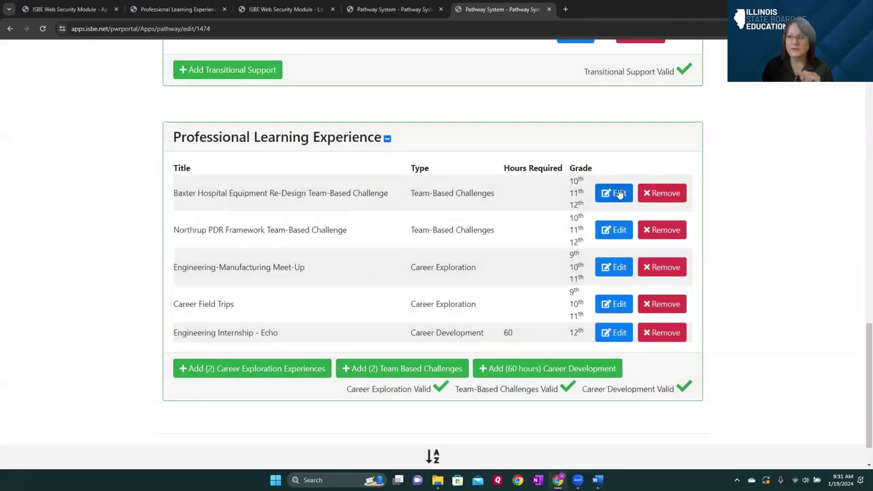
{"action": "left_click", "coordinate": [617, 193]}
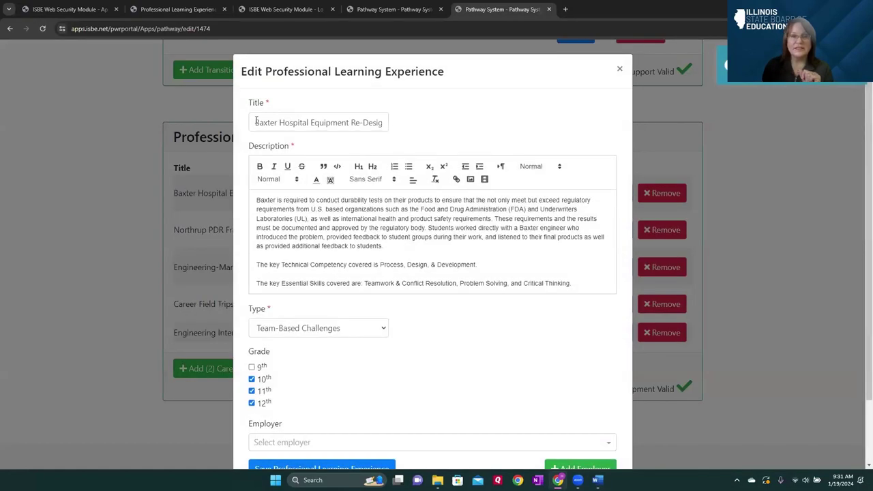
{"action": "left_click_drag", "start_coordinate": [255, 120], "coordinate": [425, 132]}
{"action": "key", "text": "ctrl+c"}
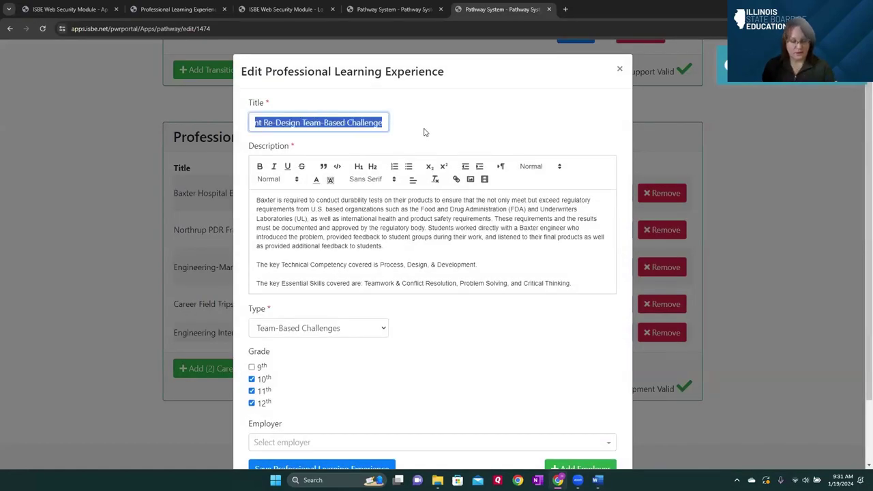
{"action": "key", "text": "ctrl+shift+Tab"}
{"action": "key", "text": "ctrl+shift+Tab"}
{"action": "key", "text": "ctrl+shift+Tab"}
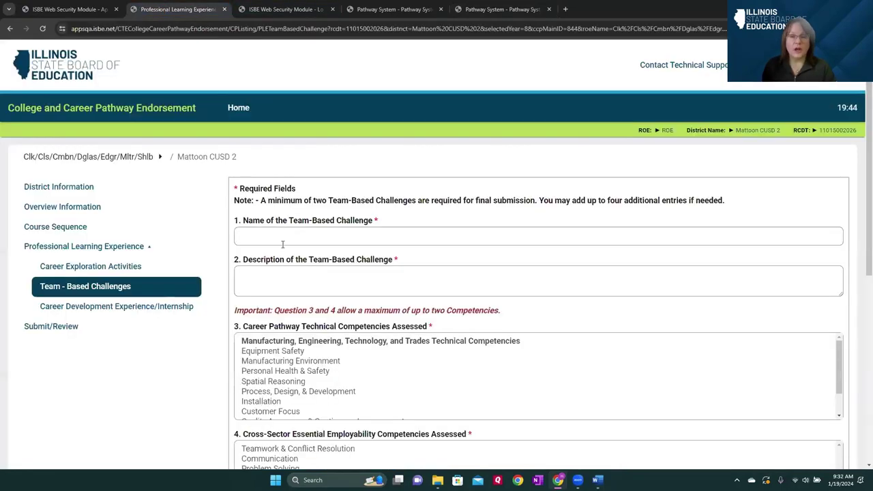
{"action": "left_click", "coordinate": [283, 237]}
{"action": "key", "text": "ctrl+v"}
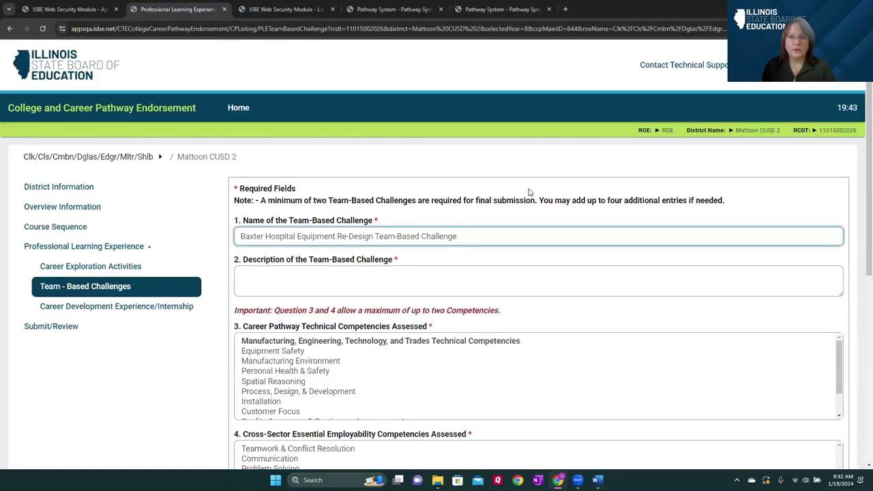
Copy the Baxter challenge's description paragraph, without the competency lines, from its Pathway System entry into the endorsement form's challenge description.
{"action": "left_click", "coordinate": [509, 12]}
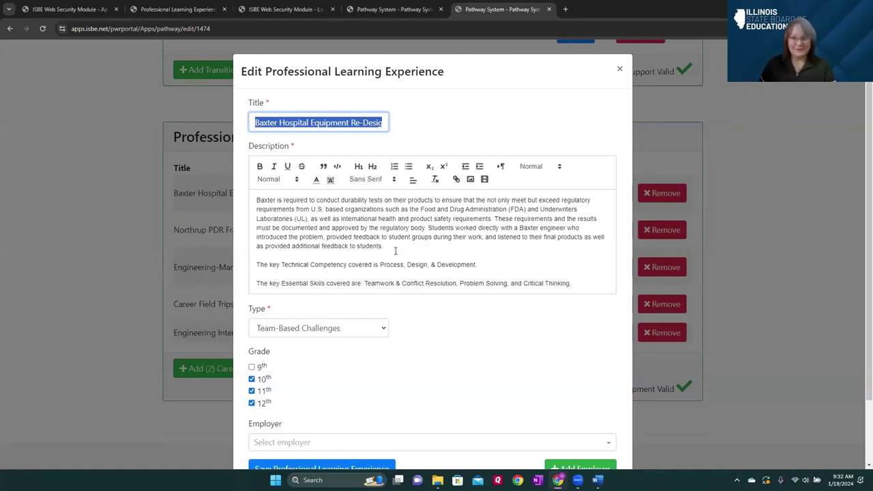
{"action": "left_click_drag", "start_coordinate": [385, 247], "coordinate": [251, 198]}
{"action": "key", "text": "ctrl+c"}
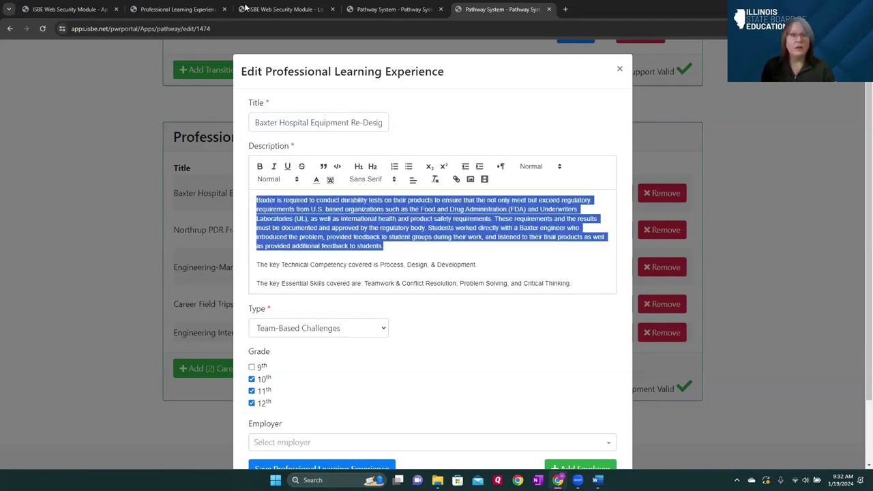
{"action": "left_click", "coordinate": [177, 9]}
{"action": "left_click", "coordinate": [280, 273]}
{"action": "key", "text": "ctrl+v"}
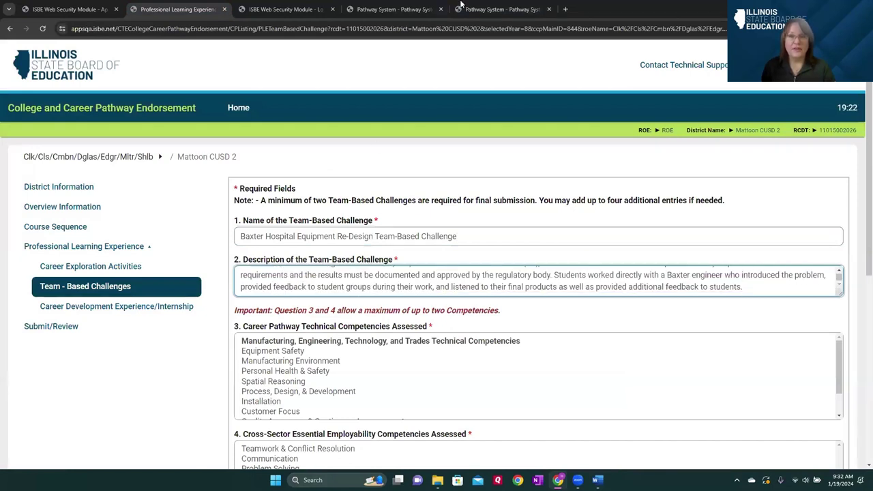
Look through the technical and cross-sector essential employability competencies offered for the team-based challenge.
{"action": "scroll", "coordinate": [303, 353], "scroll_direction": "down", "scroll_amount": 5}
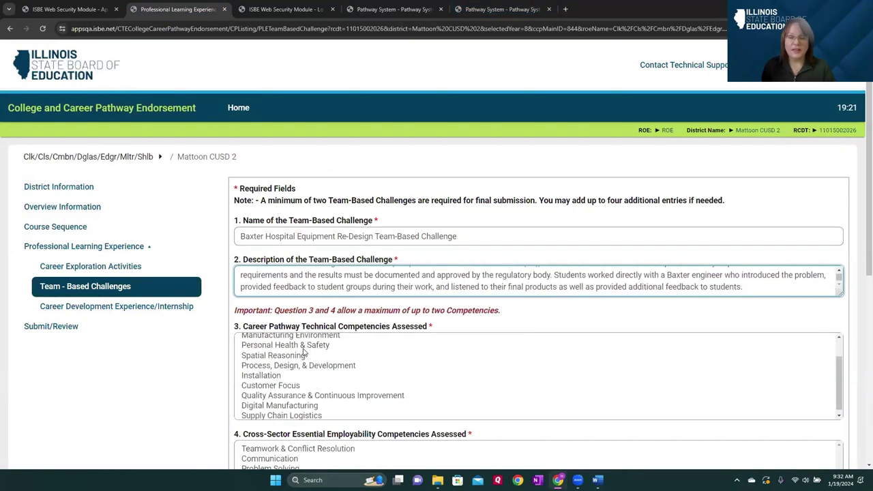
{"action": "scroll", "coordinate": [410, 353], "scroll_direction": "down", "scroll_amount": 1}
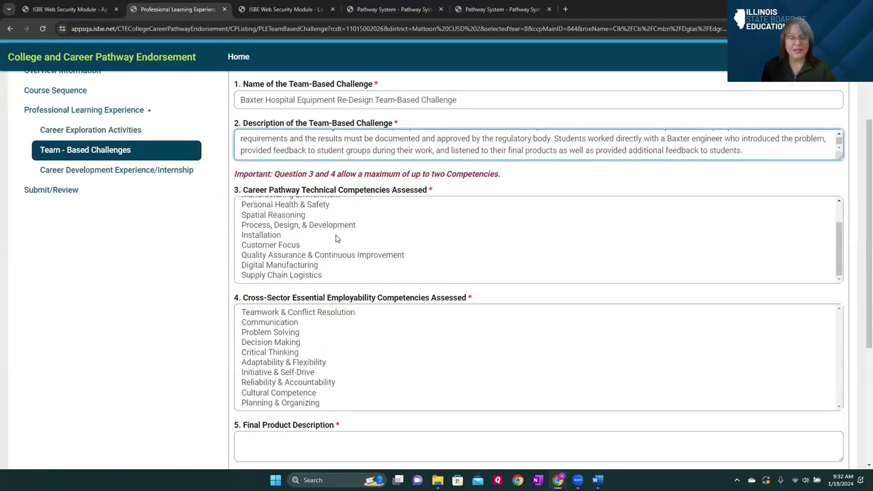
{"action": "scroll", "coordinate": [336, 238], "scroll_direction": "up", "scroll_amount": 1}
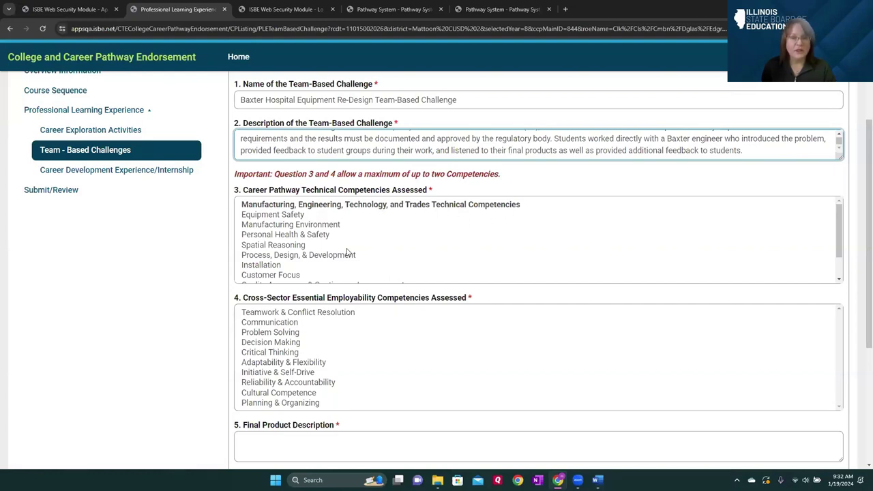
{"action": "scroll", "coordinate": [348, 252], "scroll_direction": "up", "scroll_amount": 1}
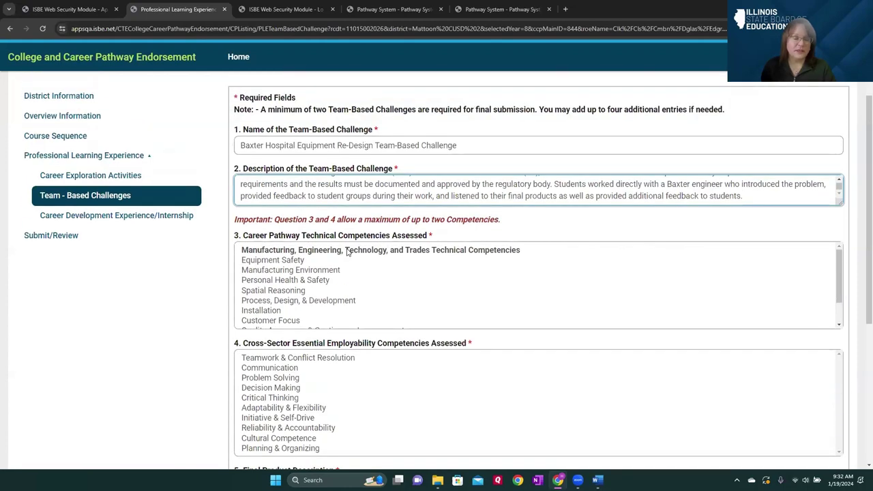
{"action": "scroll", "coordinate": [348, 252], "scroll_direction": "down", "scroll_amount": 1}
{"action": "scroll", "coordinate": [349, 300], "scroll_direction": "up", "scroll_amount": 1}
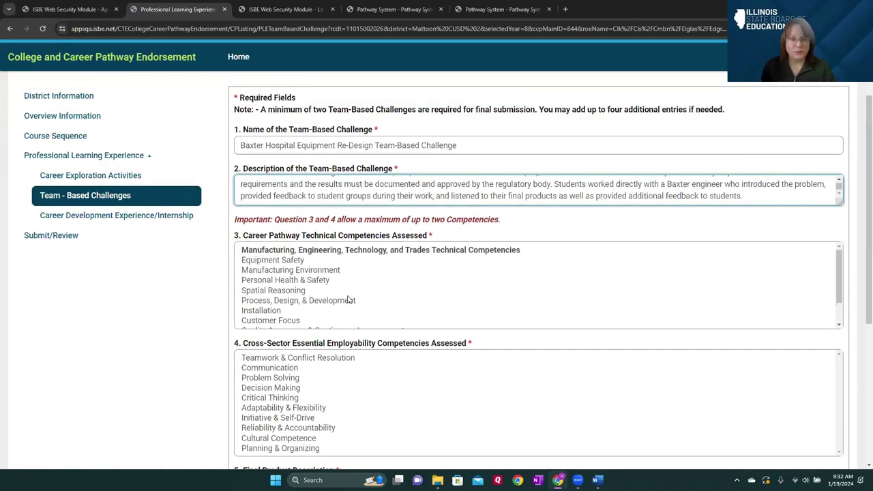
{"action": "scroll", "coordinate": [403, 293], "scroll_direction": "down", "scroll_amount": 1}
{"action": "scroll", "coordinate": [403, 293], "scroll_direction": "up", "scroll_amount": 1}
{"action": "scroll", "coordinate": [402, 293], "scroll_direction": "down", "scroll_amount": 1}
{"action": "scroll", "coordinate": [403, 293], "scroll_direction": "up", "scroll_amount": 1}
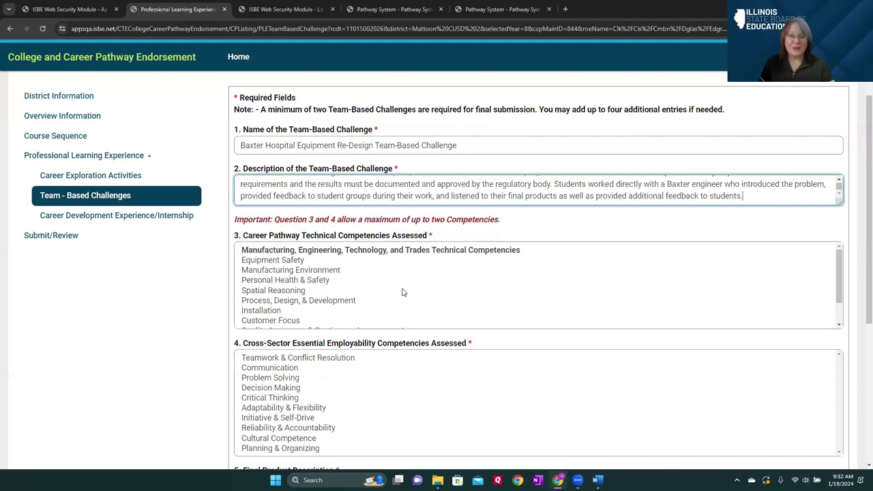
{"action": "scroll", "coordinate": [384, 288], "scroll_direction": "down", "scroll_amount": 1}
{"action": "scroll", "coordinate": [384, 289], "scroll_direction": "up", "scroll_amount": 1}
Check the key technical competency in the Baxter entry of the Pathway System and select Process, Design, & Development as the technical competency assessed.
{"action": "left_click", "coordinate": [490, 10]}
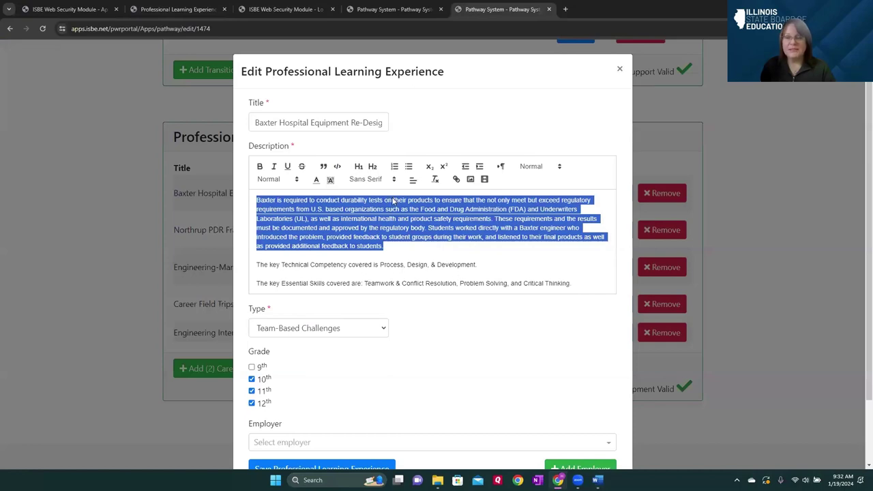
{"action": "left_click", "coordinate": [170, 9]}
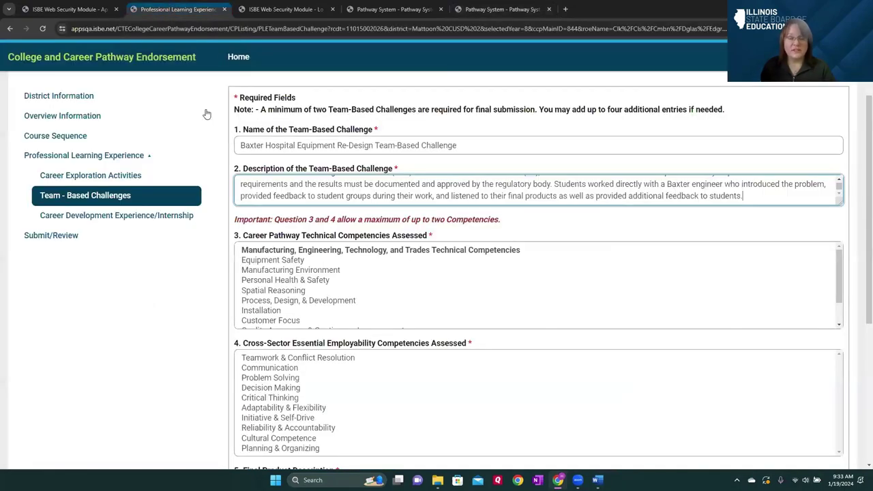
{"action": "scroll", "coordinate": [311, 285], "scroll_direction": "down", "scroll_amount": 1}
{"action": "scroll", "coordinate": [308, 285], "scroll_direction": "up", "scroll_amount": 1}
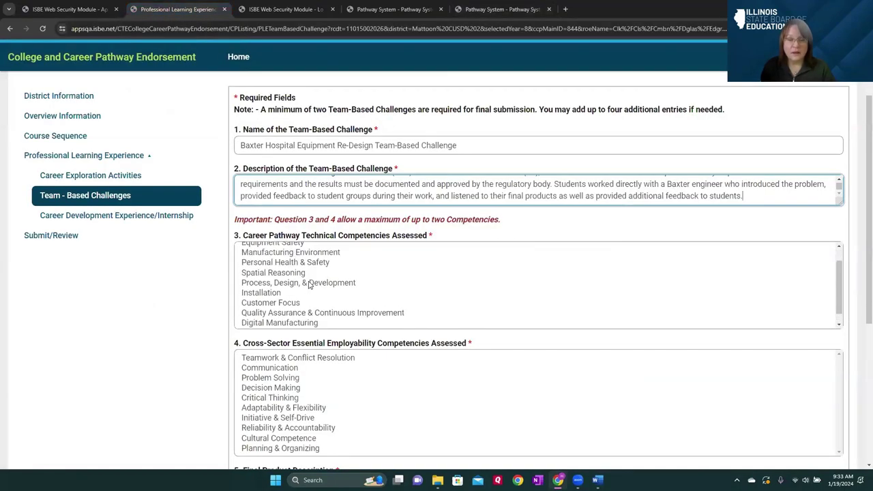
{"action": "left_click", "coordinate": [306, 300]}
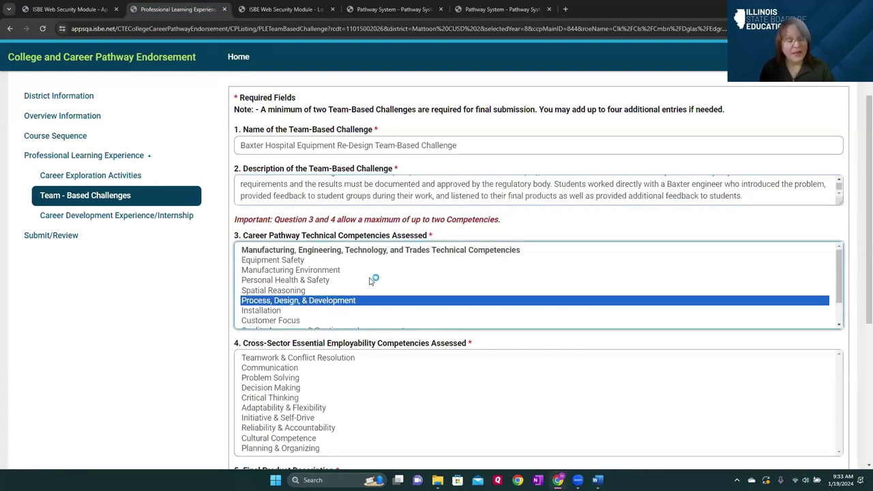
Try adding Equipment Safety as a second technical competency, and go back to Process, Design, & Development alone.
{"action": "left_click", "coordinate": [291, 264], "text": "ctrl"}
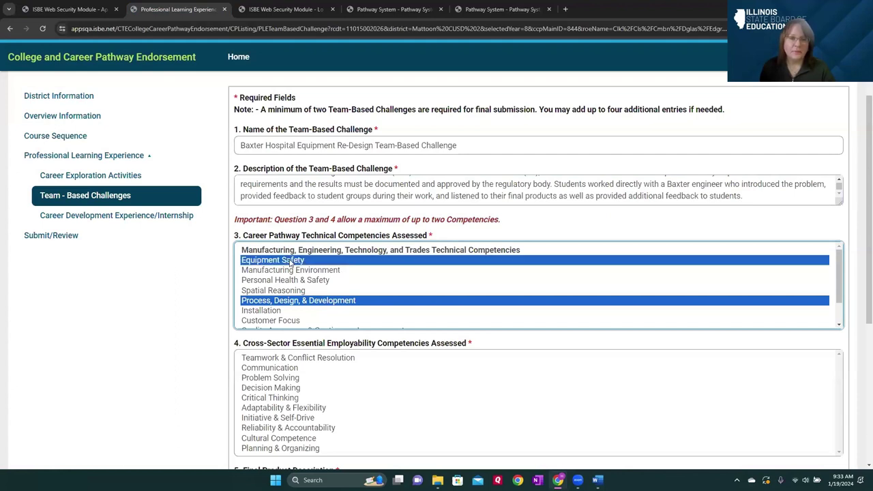
{"action": "left_click", "coordinate": [282, 303], "text": "ctrl"}
{"action": "left_click", "coordinate": [292, 302], "text": "ctrl"}
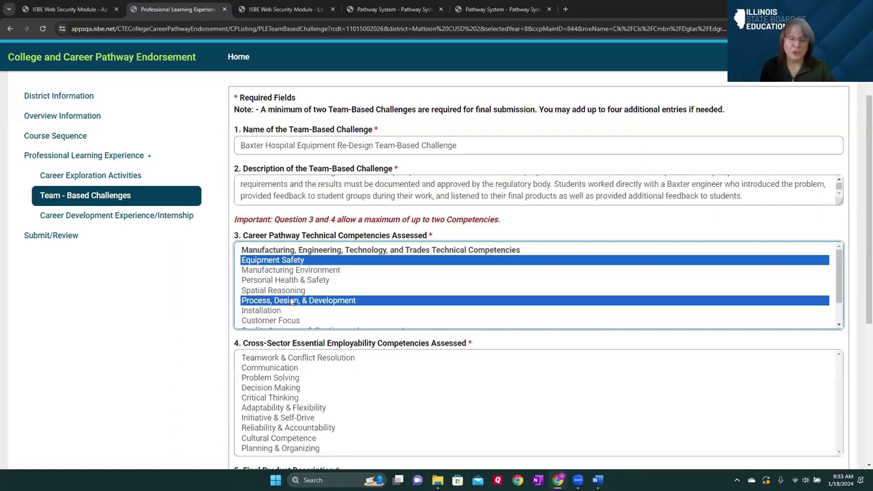
{"action": "left_click", "coordinate": [291, 264]}
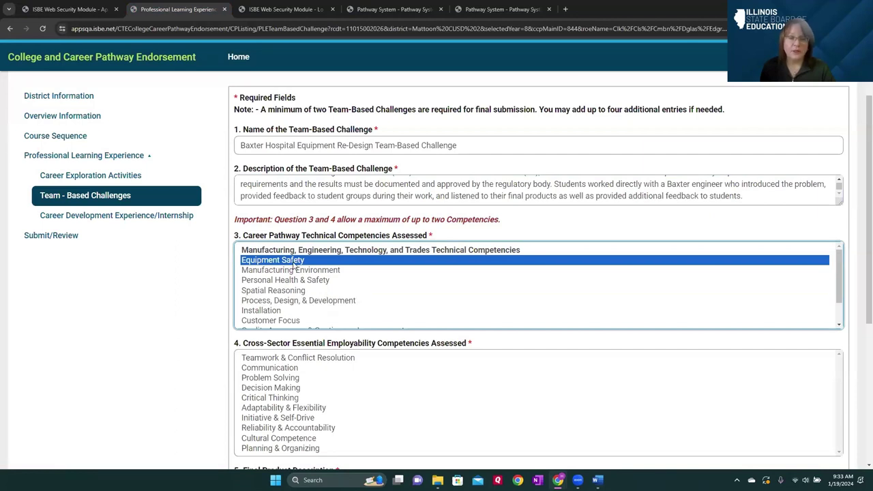
{"action": "left_click", "coordinate": [289, 301]}
Check the key essential skills in the Baxter entry and select Teamwork & Conflict Resolution as the cross-sector competency assessed.
{"action": "scroll", "coordinate": [410, 280], "scroll_direction": "down", "scroll_amount": 2}
{"action": "left_click", "coordinate": [504, 10]}
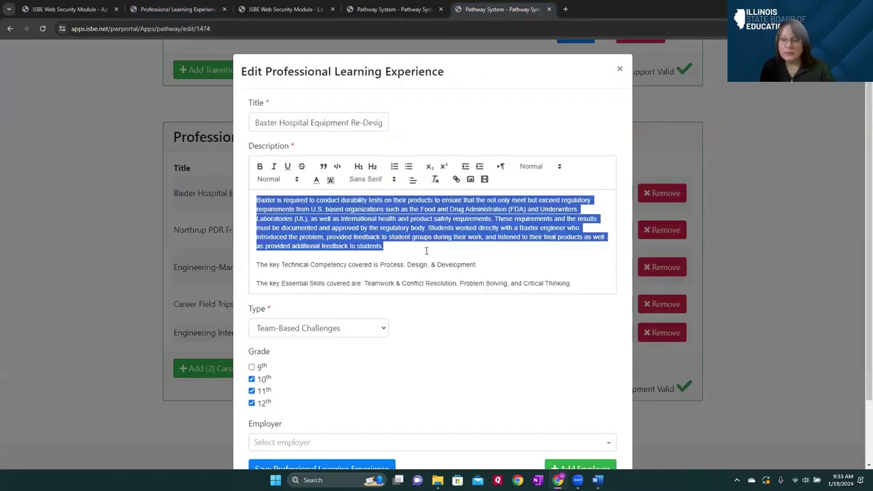
{"action": "left_click", "coordinate": [177, 9]}
{"action": "scroll", "coordinate": [328, 286], "scroll_direction": "down", "scroll_amount": 2}
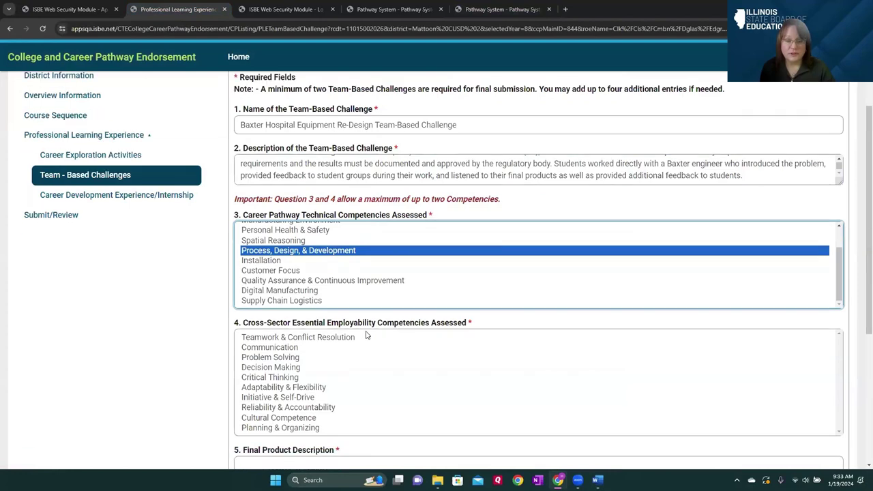
{"action": "left_click", "coordinate": [320, 268]}
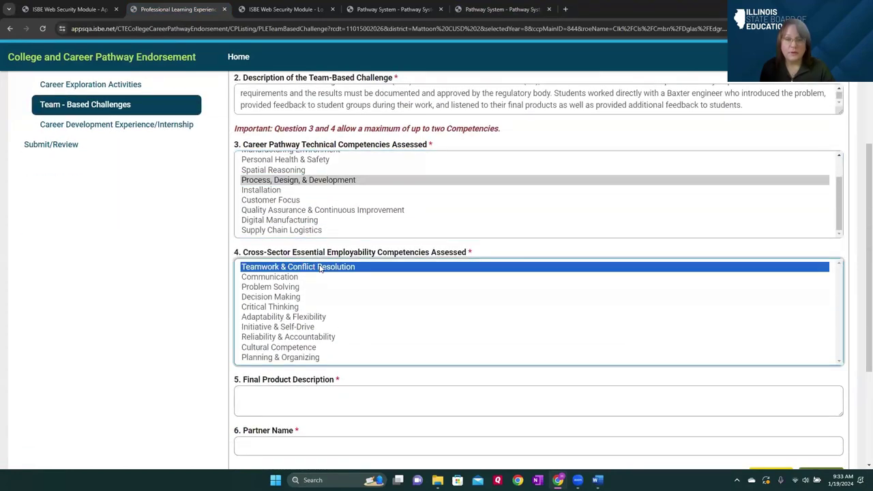
Review the challenge description and enter "Presentation" as the final product description.
{"action": "scroll", "coordinate": [319, 269], "scroll_direction": "down", "scroll_amount": 1}
{"action": "left_click", "coordinate": [289, 352]}
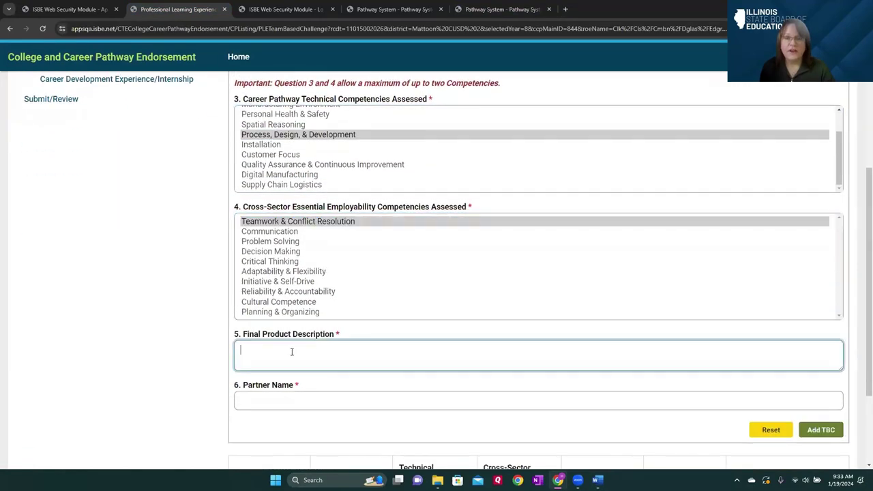
{"action": "scroll", "coordinate": [359, 259], "scroll_direction": "up", "scroll_amount": 3}
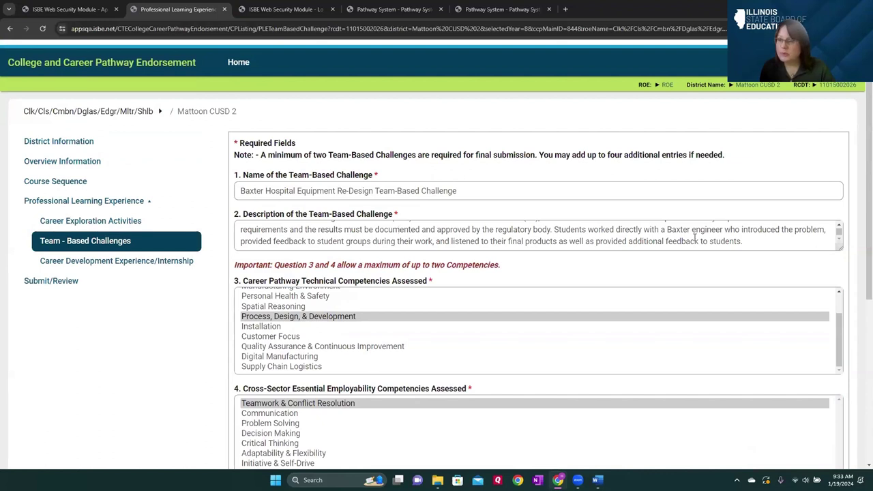
{"action": "scroll", "coordinate": [341, 233], "scroll_direction": "down", "scroll_amount": 1}
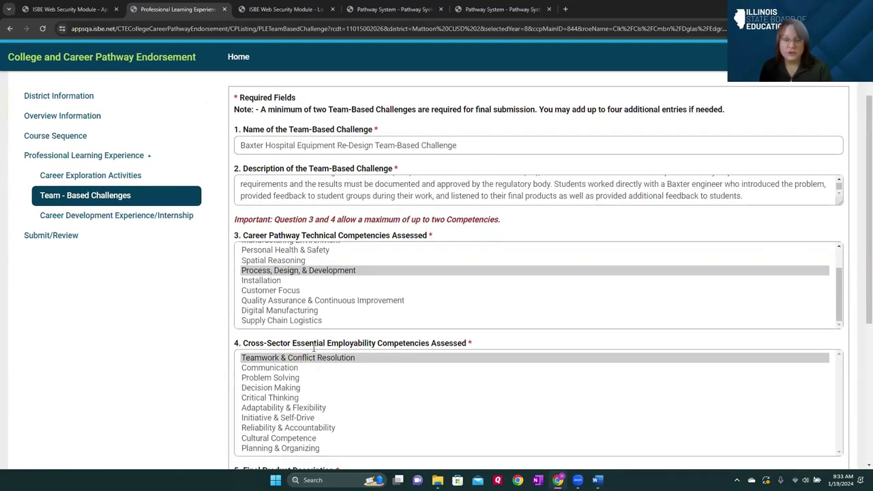
{"action": "scroll", "coordinate": [300, 346], "scroll_direction": "down", "scroll_amount": 5}
{"action": "type", "text": "Presentation"}
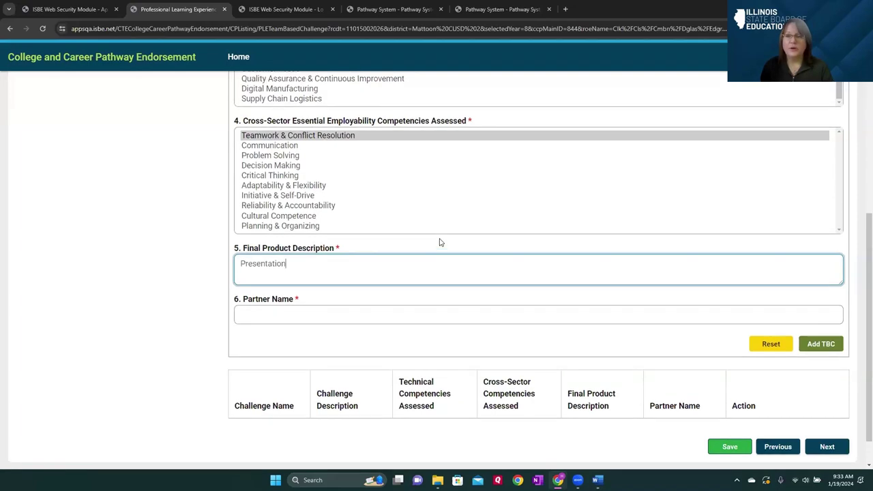
Enter "Baxter" as the partner name and add the team-based challenge to the list.
{"action": "scroll", "coordinate": [364, 145], "scroll_direction": "up", "scroll_amount": 5}
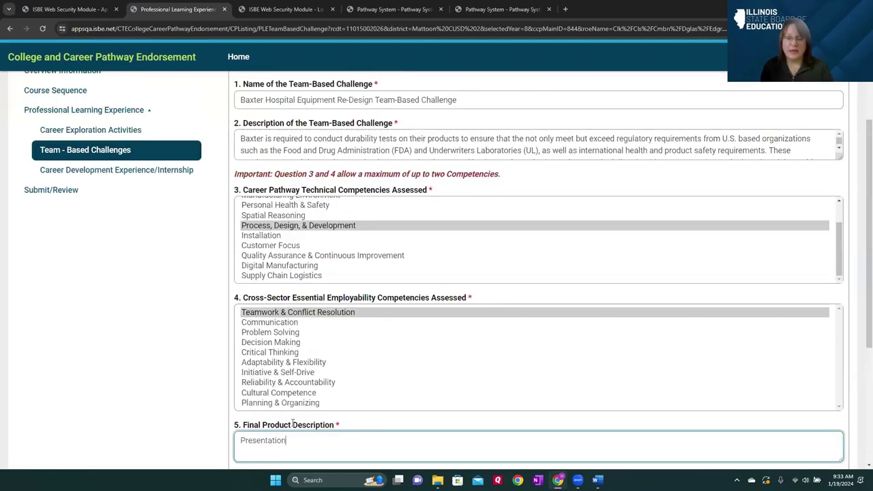
{"action": "scroll", "coordinate": [293, 424], "scroll_direction": "down", "scroll_amount": 3}
{"action": "left_click", "coordinate": [277, 277]}
{"action": "type", "text": "Baxter"}
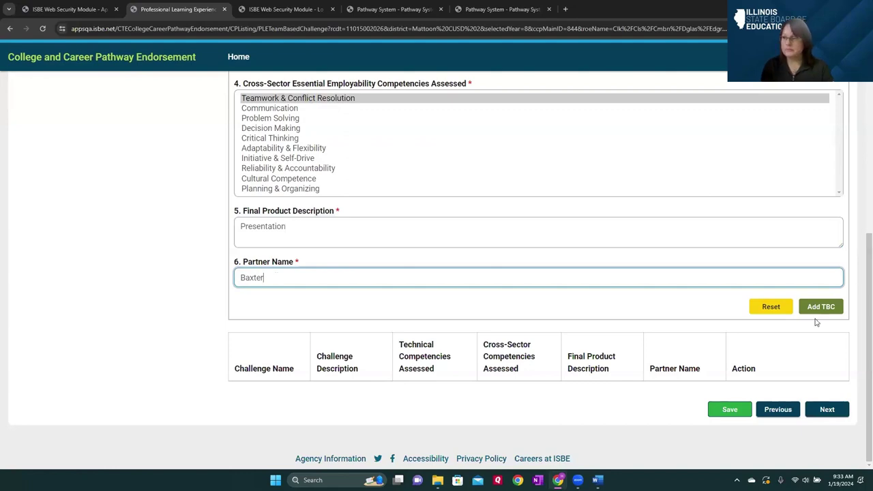
{"action": "left_click", "coordinate": [821, 309]}
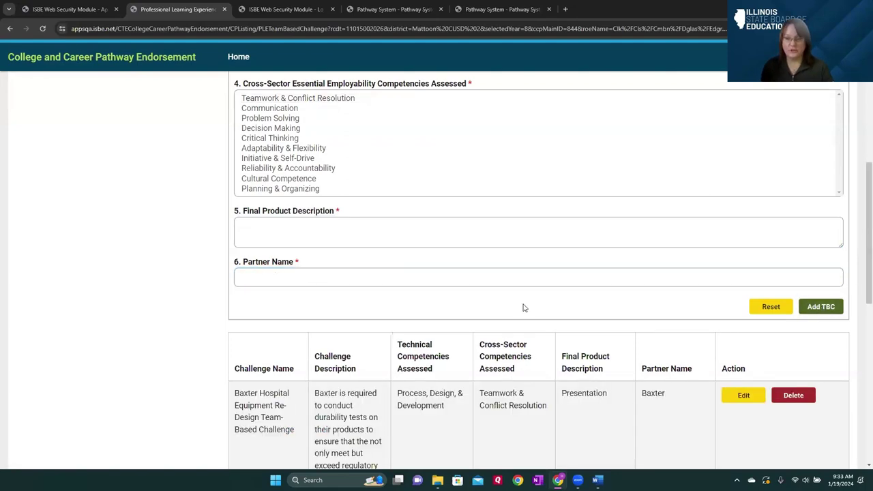
Look over the listed Baxter team-based challenge and save the page.
{"action": "scroll", "coordinate": [456, 306], "scroll_direction": "down", "scroll_amount": 3}
{"action": "scroll", "coordinate": [456, 308], "scroll_direction": "down", "scroll_amount": 3}
{"action": "scroll", "coordinate": [457, 307], "scroll_direction": "up", "scroll_amount": 6}
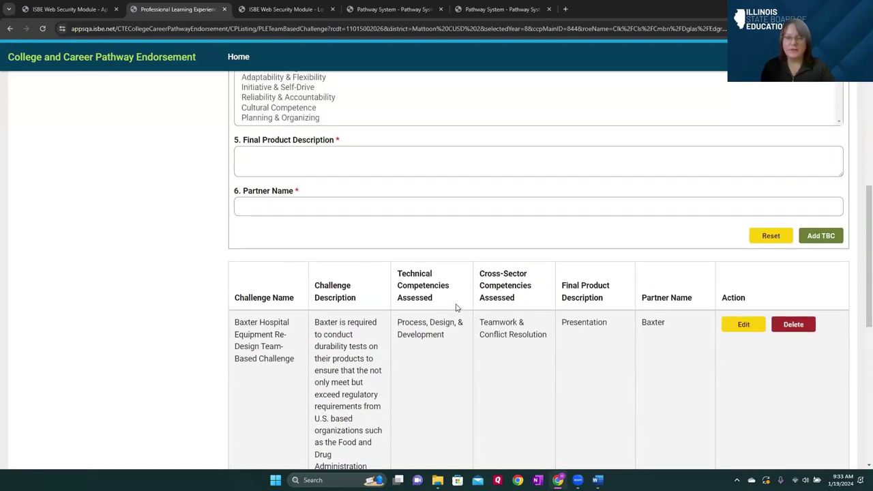
{"action": "scroll", "coordinate": [456, 308], "scroll_direction": "up", "scroll_amount": 7}
{"action": "scroll", "coordinate": [456, 307], "scroll_direction": "down", "scroll_amount": 5}
{"action": "scroll", "coordinate": [456, 307], "scroll_direction": "down", "scroll_amount": 5}
{"action": "left_click", "coordinate": [731, 411]}
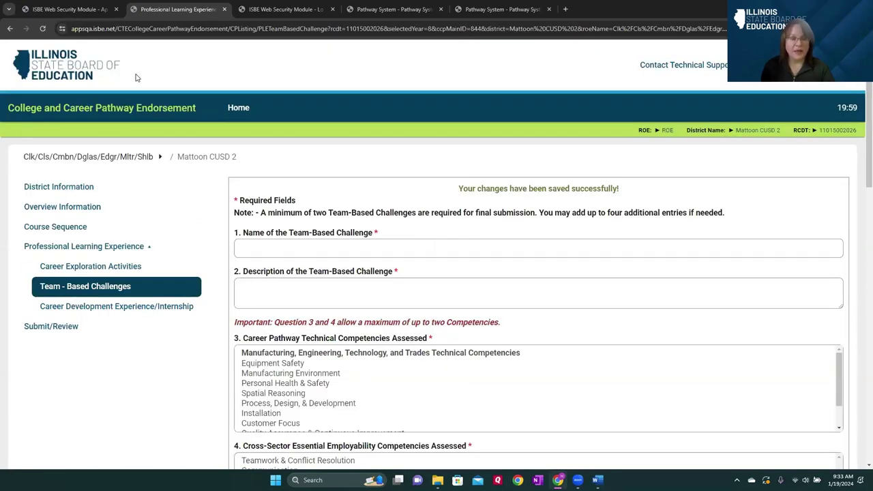
Check the section validation statuses under Submit/Review, and reopen the Team-Based Challenges section.
{"action": "left_click", "coordinate": [81, 328]}
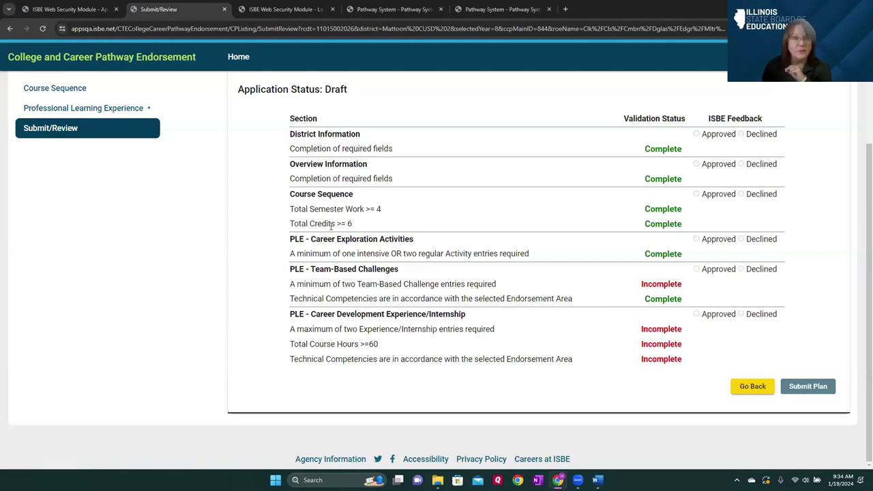
{"action": "left_click", "coordinate": [95, 194]}
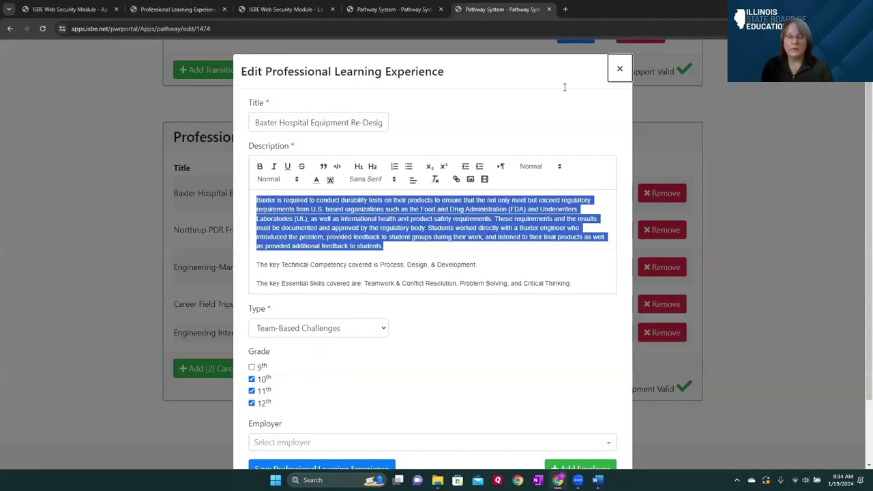
Copy the title "Northrup PDR Framework Team-Based Challenge" from its Pathway System entry into the endorsement form's challenge name.
{"action": "left_click", "coordinate": [619, 66]}
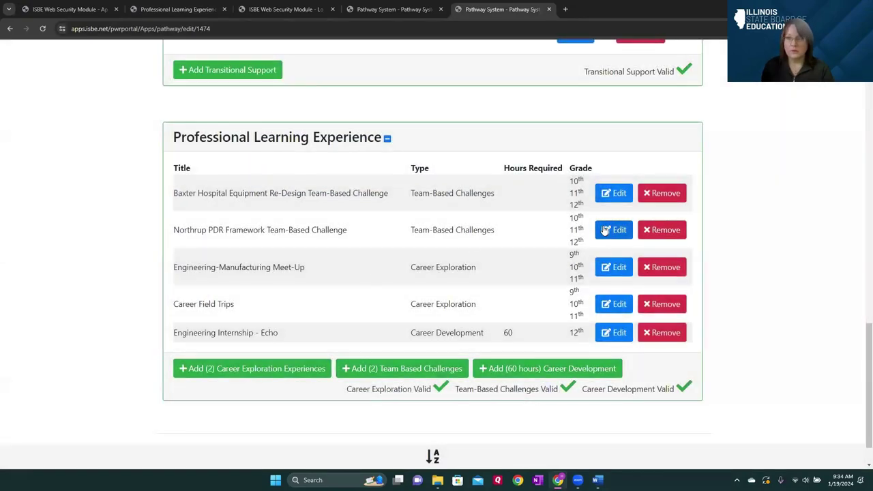
{"action": "left_click", "coordinate": [613, 229]}
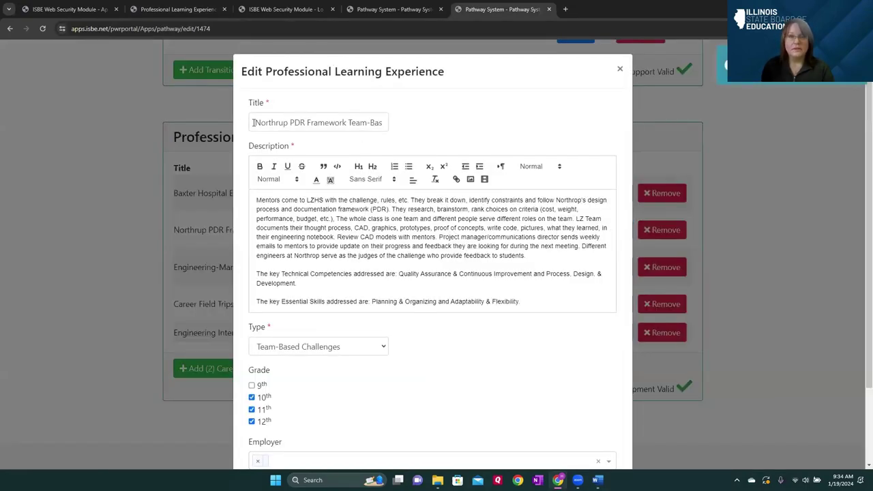
{"action": "left_click_drag", "start_coordinate": [252, 122], "coordinate": [411, 140]}
{"action": "key", "text": "ctrl+c"}
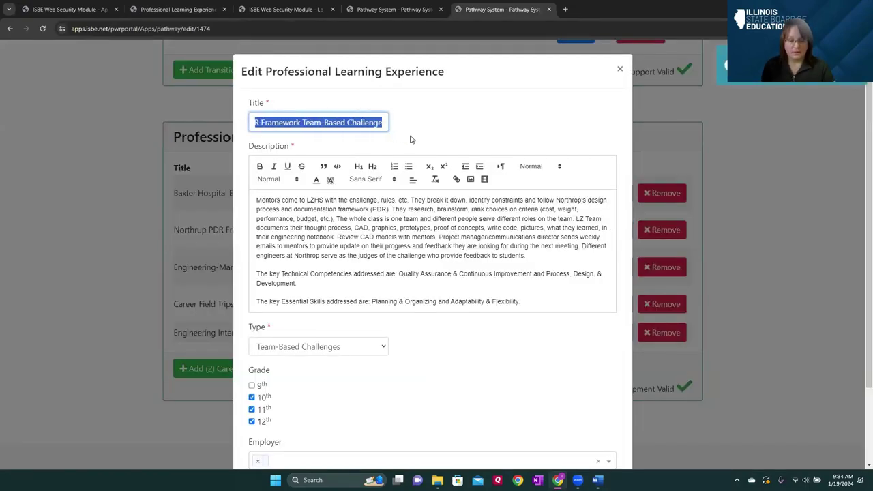
{"action": "left_click", "coordinate": [177, 9]}
{"action": "left_click", "coordinate": [277, 236]}
{"action": "key", "text": "ctrl+v"}
Copy the main description paragraph of the Northrup challenge from its Pathway System entry into the endorsement form's challenge description.
{"action": "left_click", "coordinate": [502, 9]}
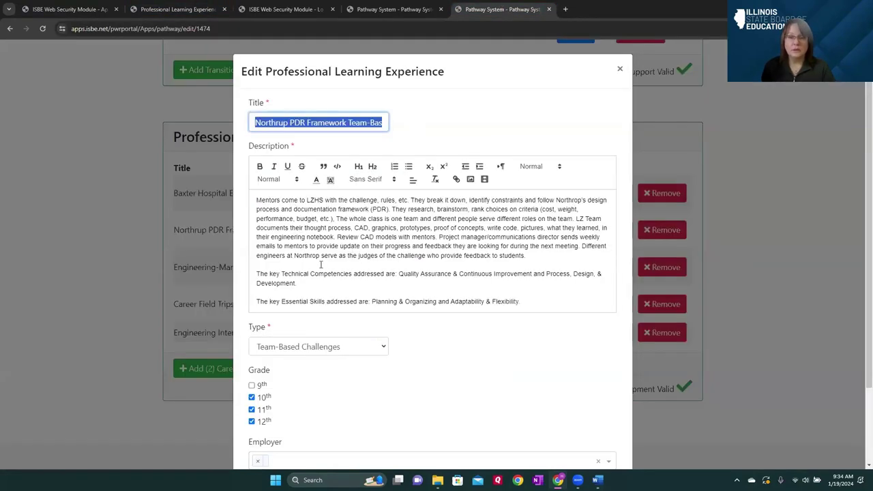
{"action": "left_click_drag", "start_coordinate": [529, 257], "coordinate": [256, 199]}
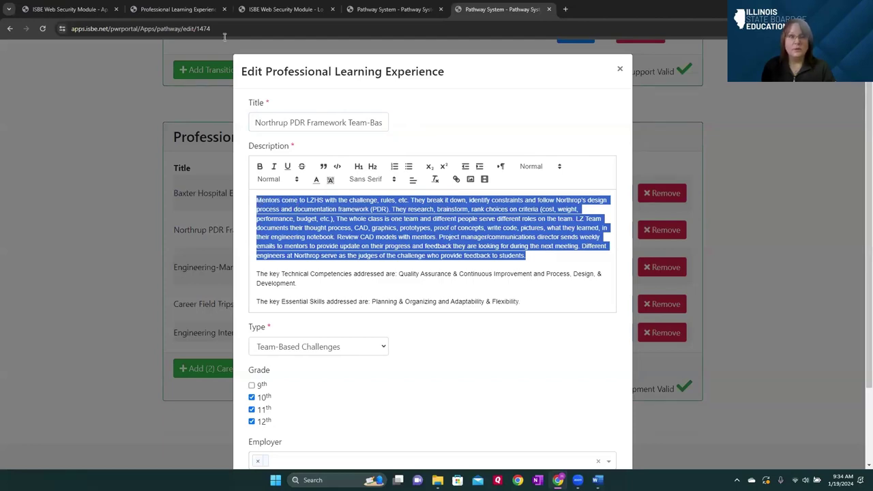
{"action": "left_click", "coordinate": [176, 9]}
{"action": "left_click", "coordinate": [254, 272]}
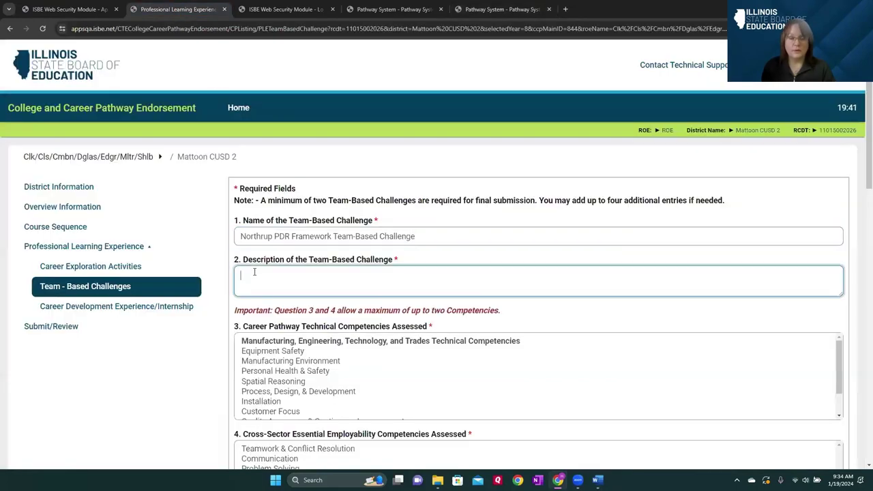
{"action": "key", "text": "ctrl+v"}
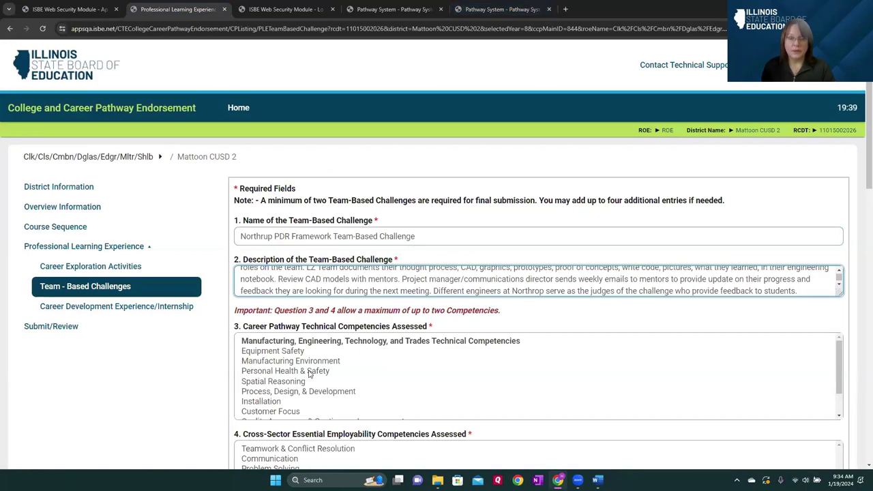
Select Manufacturing Environment as the technical competency, and Communication and Critical Thinking as the cross-sector essential employability competencies.
{"action": "left_click", "coordinate": [287, 360]}
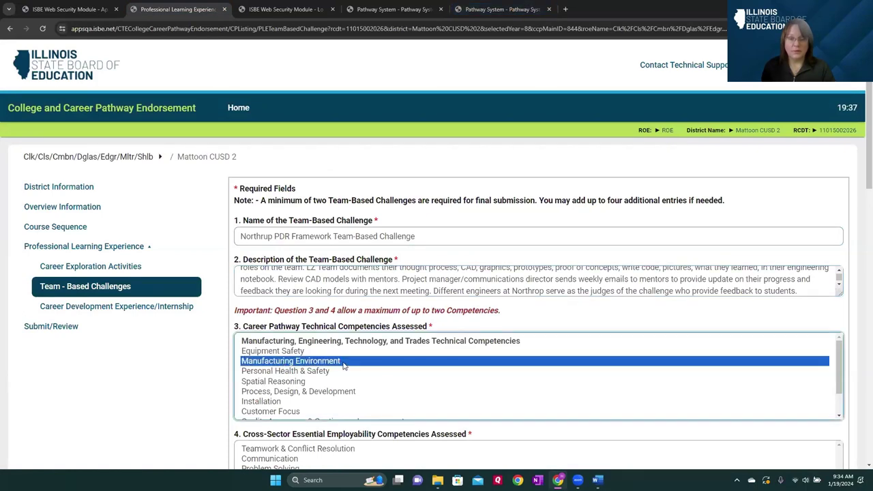
{"action": "scroll", "coordinate": [344, 366], "scroll_direction": "down", "scroll_amount": 1}
{"action": "scroll", "coordinate": [541, 384], "scroll_direction": "down", "scroll_amount": 5}
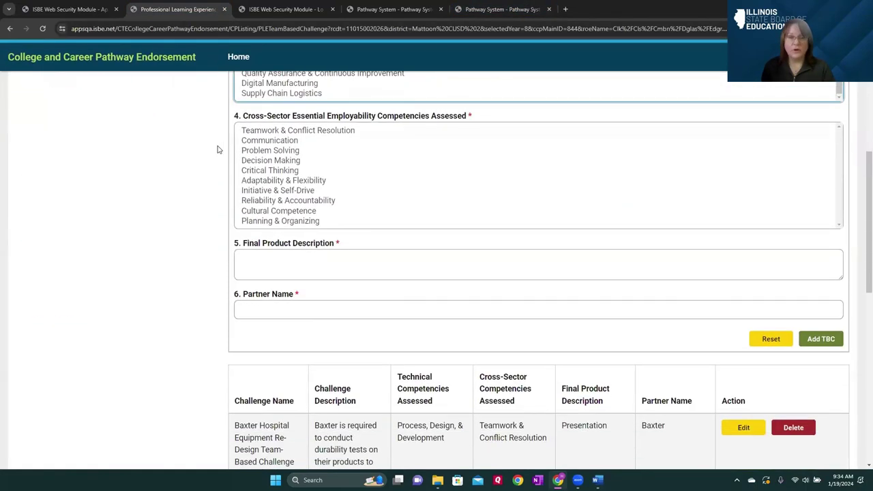
{"action": "left_click", "coordinate": [273, 140]}
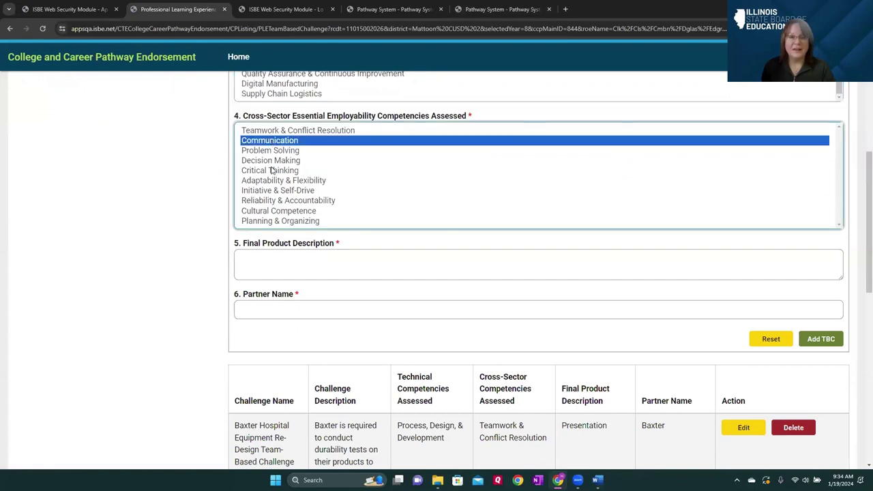
{"action": "left_click", "coordinate": [273, 170], "text": "ctrl"}
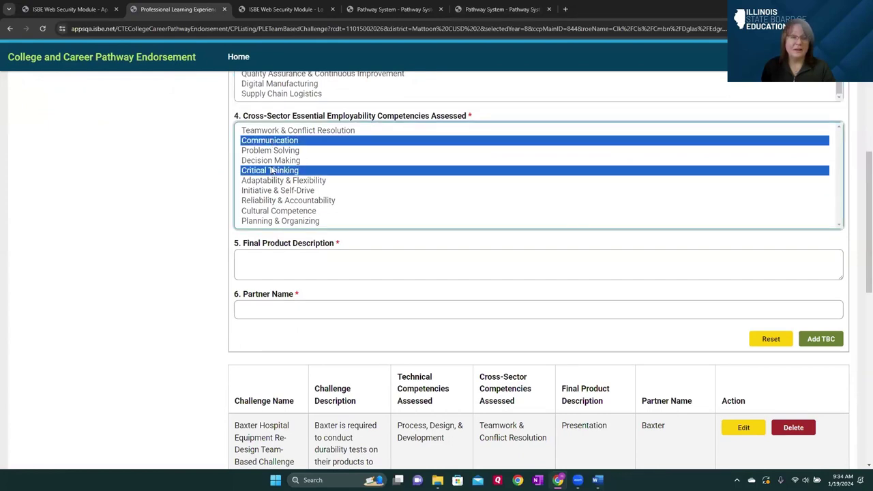
Enter "Presentation" as the final product description and "Northrup" as the partner name, and add the team-based challenge to the list.
{"action": "left_click", "coordinate": [271, 264]}
{"action": "type", "text": "Presentation"}
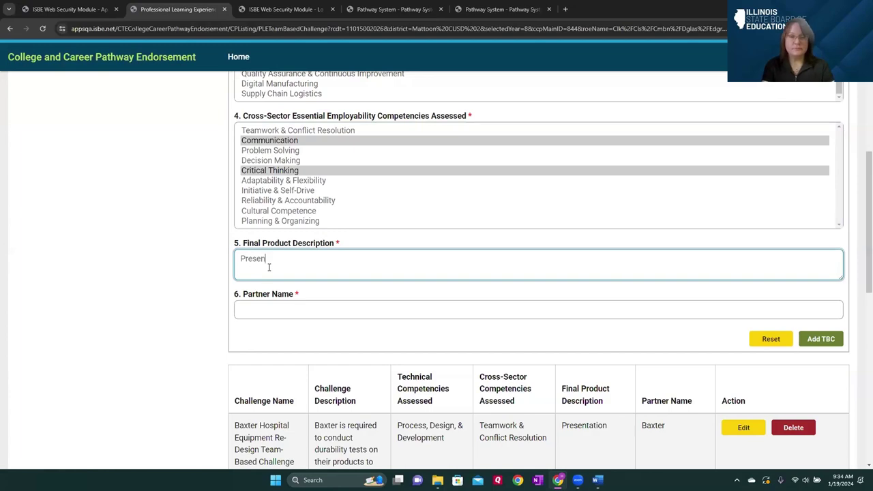
{"action": "left_click", "coordinate": [476, 9]}
{"action": "left_click", "coordinate": [336, 244]}
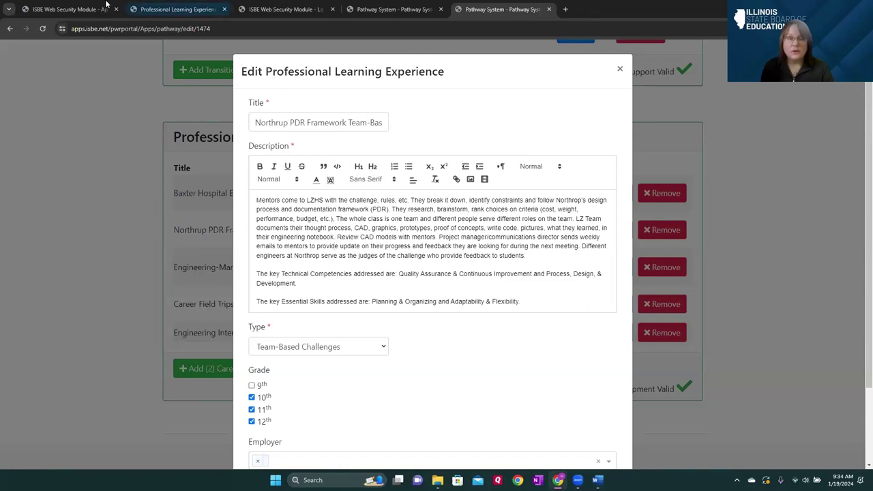
{"action": "left_click", "coordinate": [177, 8]}
{"action": "left_click", "coordinate": [273, 309]}
{"action": "type", "text": "Northrup"}
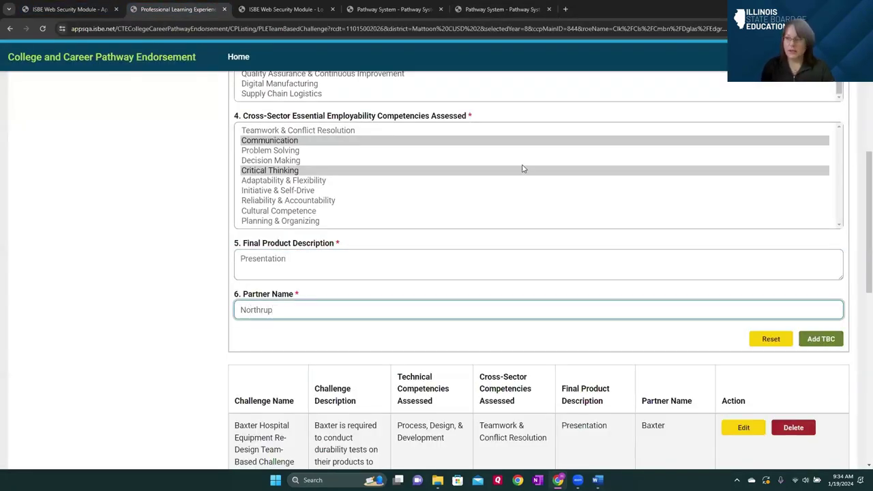
{"action": "left_click", "coordinate": [821, 339]}
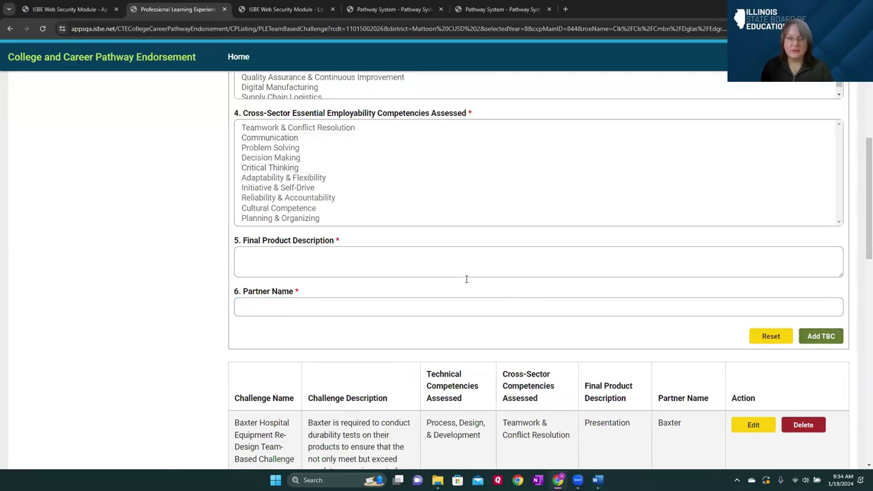
Look over the listed Northrup team-based challenge and save the Team-Based Challenges page.
{"action": "scroll", "coordinate": [470, 284], "scroll_direction": "down", "scroll_amount": 15}
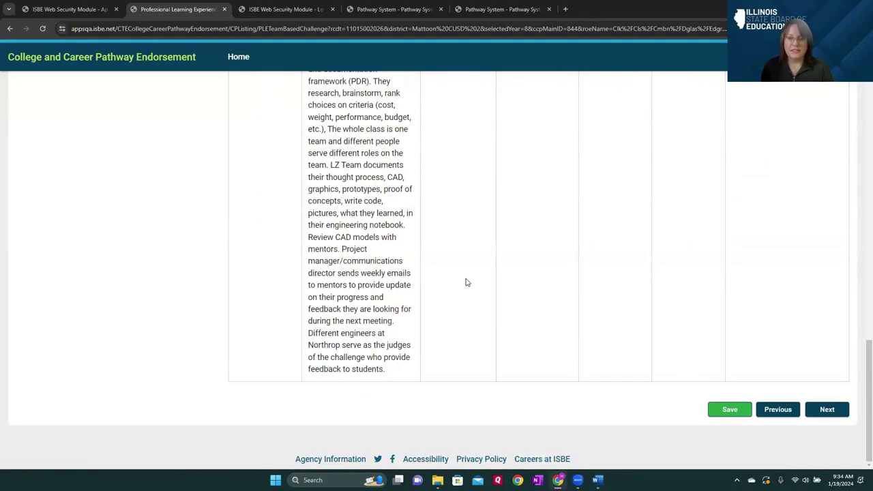
{"action": "scroll", "coordinate": [467, 282], "scroll_direction": "up", "scroll_amount": 4}
{"action": "scroll", "coordinate": [466, 279], "scroll_direction": "down", "scroll_amount": 4}
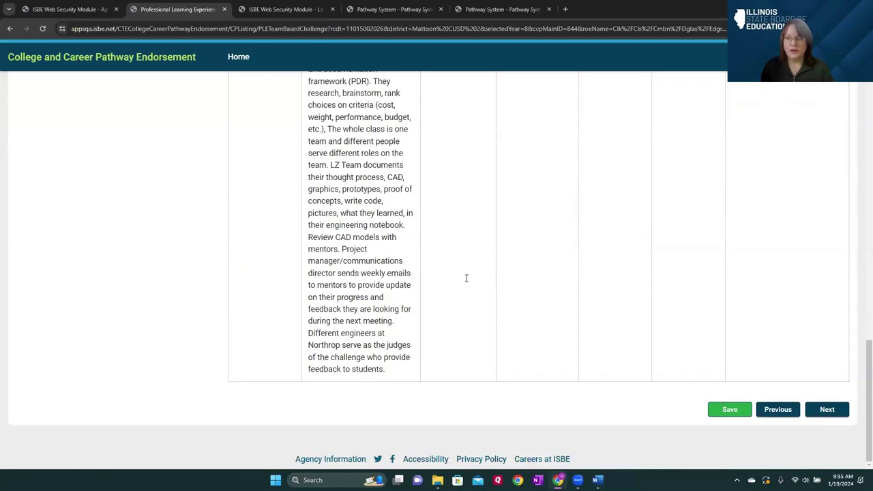
{"action": "left_click", "coordinate": [735, 411]}
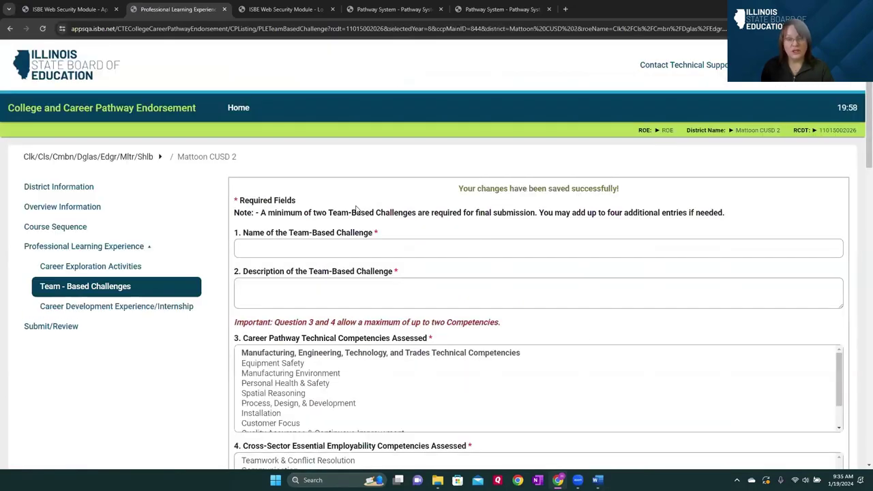
Check the section validation statuses under Submit/Review, and open the Career Development Experience/Internship section.
{"action": "left_click", "coordinate": [57, 329]}
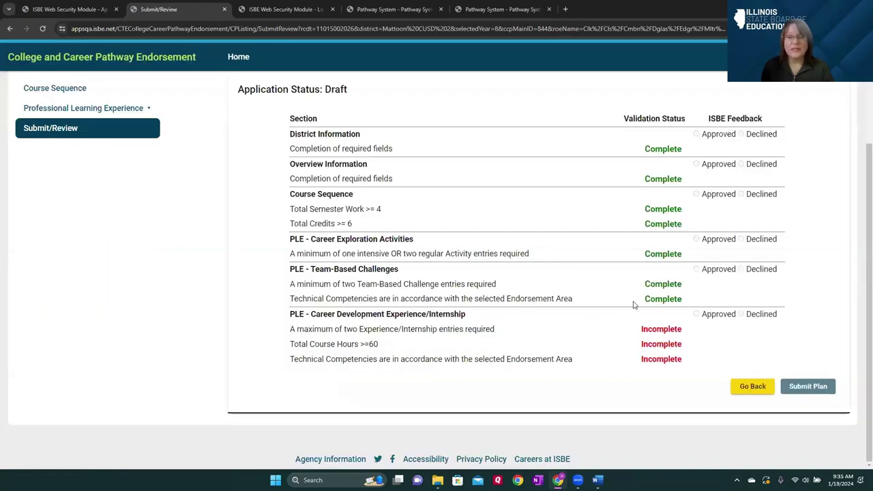
{"action": "scroll", "coordinate": [491, 328], "scroll_direction": "up", "scroll_amount": 1}
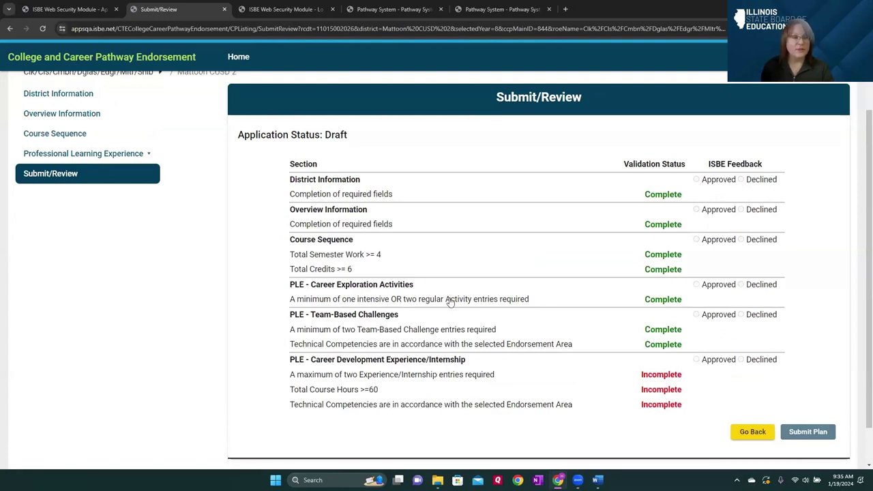
{"action": "left_click", "coordinate": [83, 153]}
{"action": "left_click", "coordinate": [75, 213]}
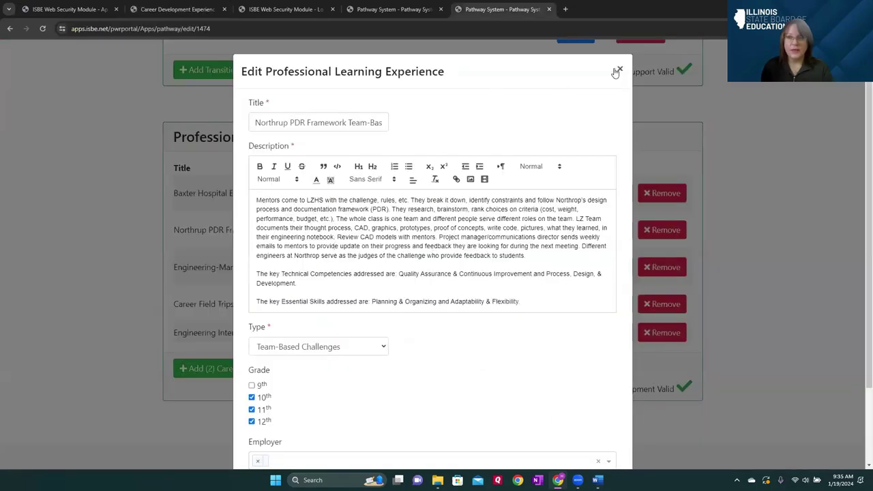
Copy the title "Engineering Internship - Echo" from its Pathway System entry into the endorsement form's internship title.
{"action": "left_click", "coordinate": [619, 70]}
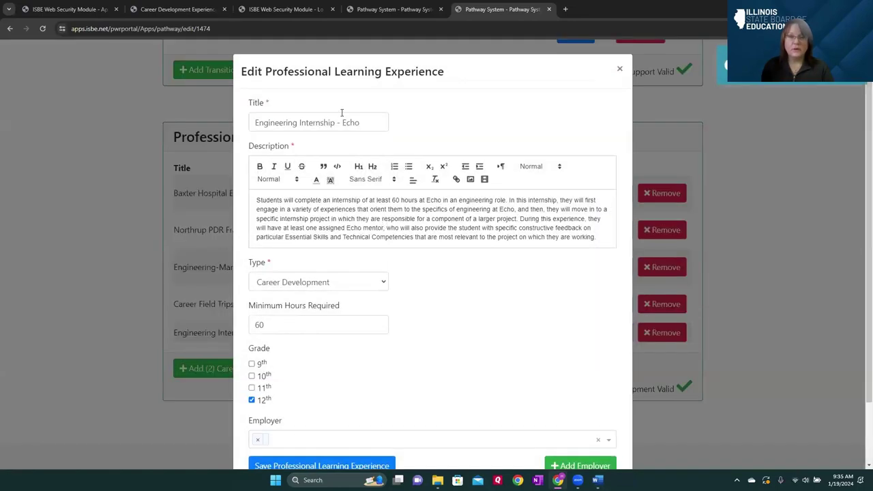
{"action": "left_click_drag", "start_coordinate": [366, 123], "coordinate": [250, 122]}
{"action": "key", "text": "ctrl+c"}
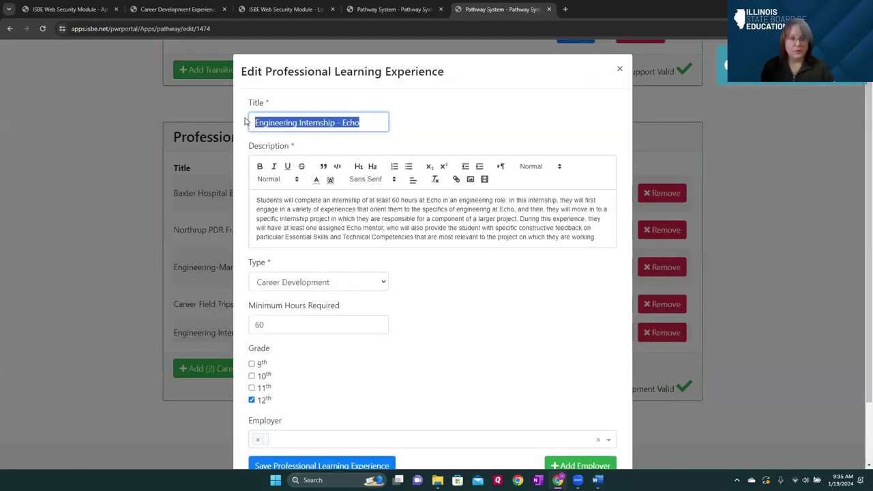
{"action": "left_click", "coordinate": [164, 10]}
{"action": "left_click", "coordinate": [279, 214]}
{"action": "key", "text": "ctrl+v"}
Copy the full Echo internship description from the Pathway System into the description of the students' roles in the partner's organization.
{"action": "left_click", "coordinate": [288, 263]}
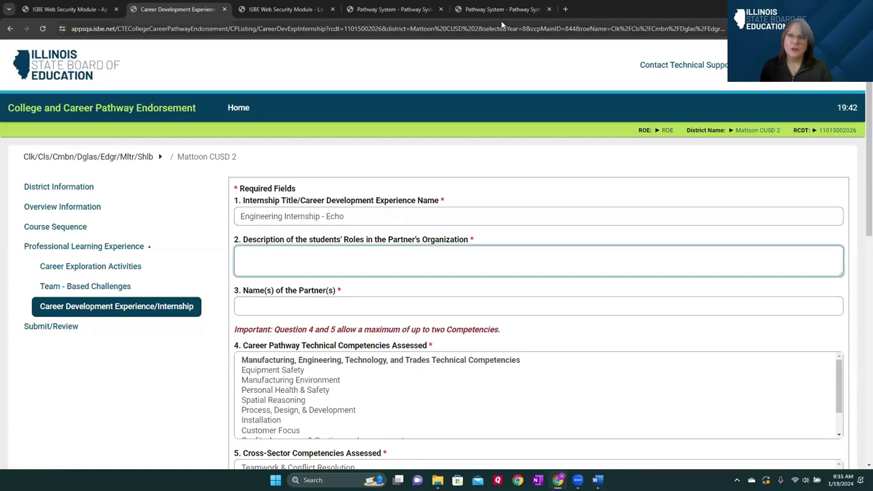
{"action": "scroll", "coordinate": [383, 386], "scroll_direction": "down", "scroll_amount": 1}
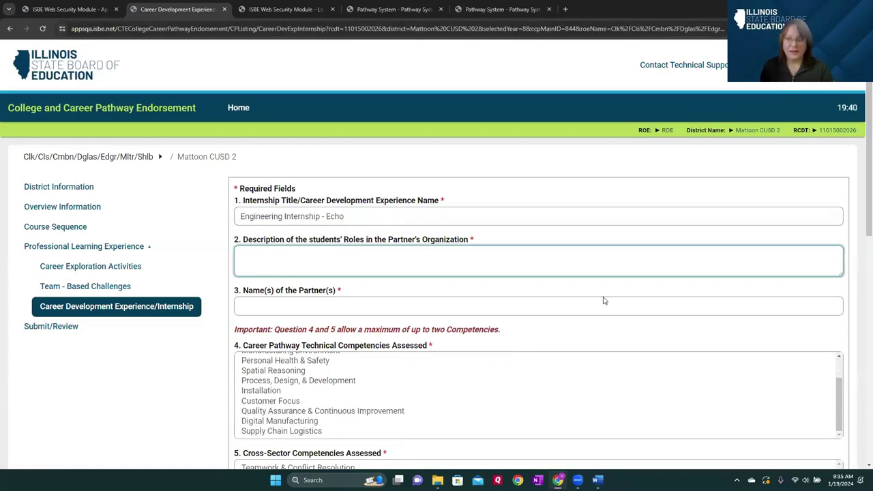
{"action": "scroll", "coordinate": [518, 322], "scroll_direction": "down", "scroll_amount": 3}
{"action": "scroll", "coordinate": [518, 321], "scroll_direction": "up", "scroll_amount": 4}
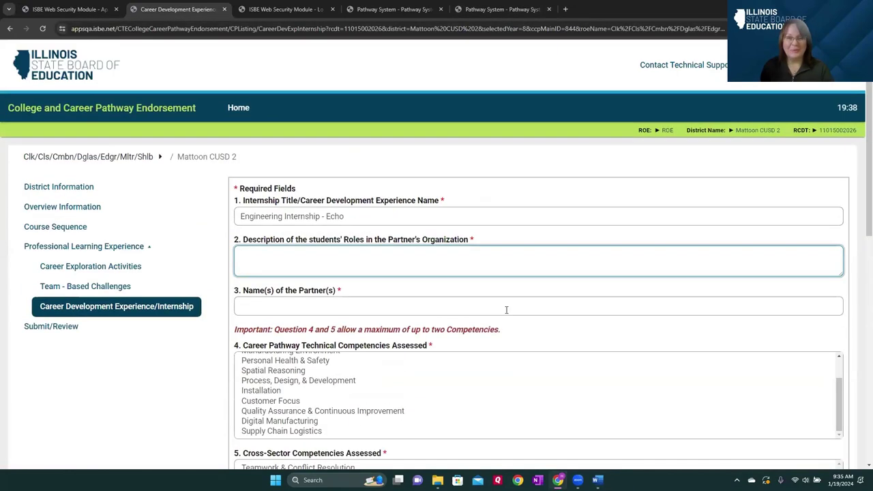
{"action": "left_click", "coordinate": [501, 8]}
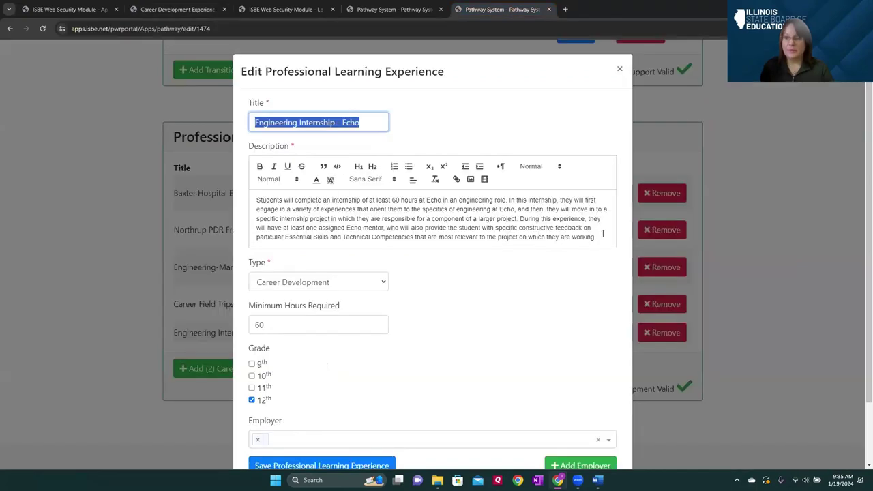
{"action": "left_click_drag", "start_coordinate": [598, 239], "coordinate": [256, 199]}
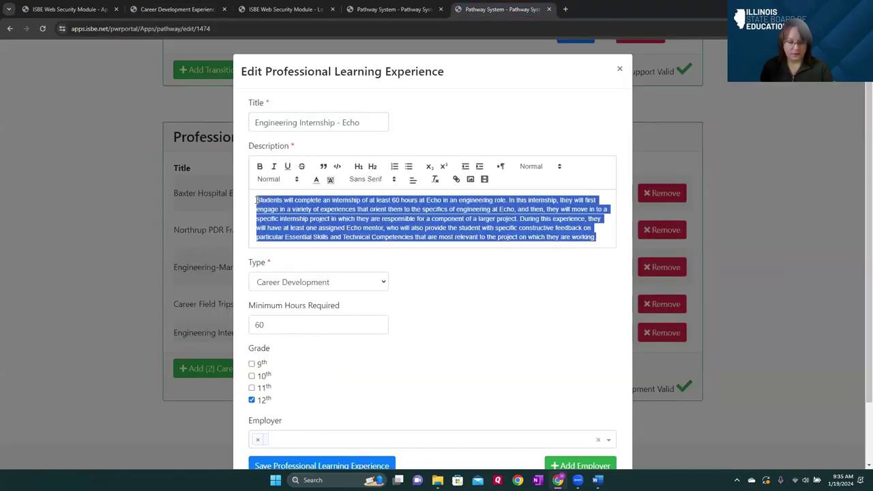
{"action": "left_click", "coordinate": [176, 8]}
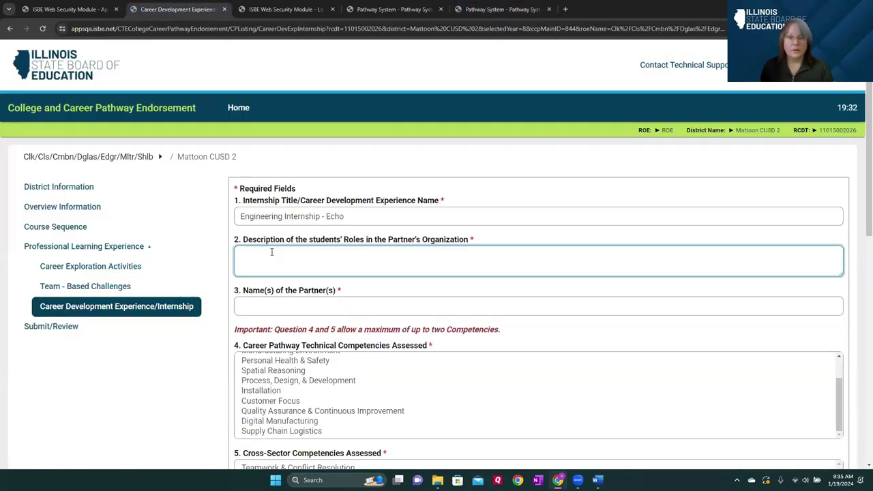
{"action": "key", "text": "ctrl+v"}
{"action": "scroll", "coordinate": [354, 267], "scroll_direction": "down", "scroll_amount": 1}
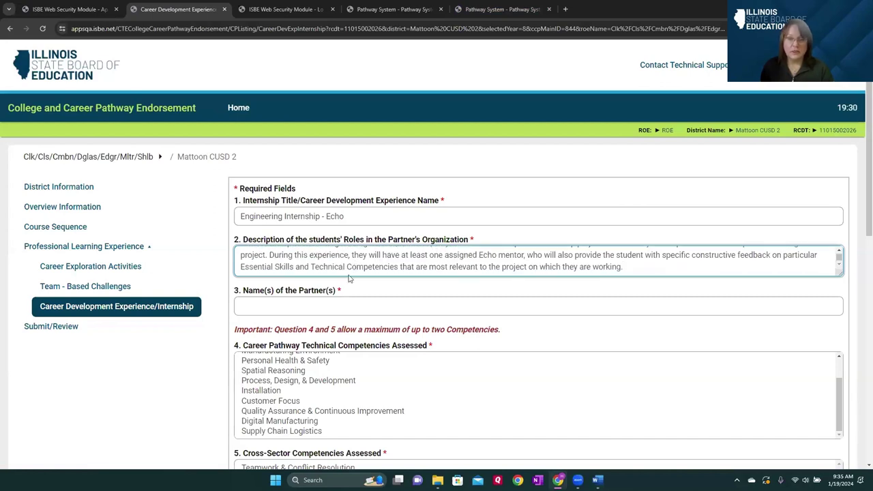
Enter "Echo" as the partner name and look over the competency options and the hours requirement.
{"action": "left_click", "coordinate": [298, 307]}
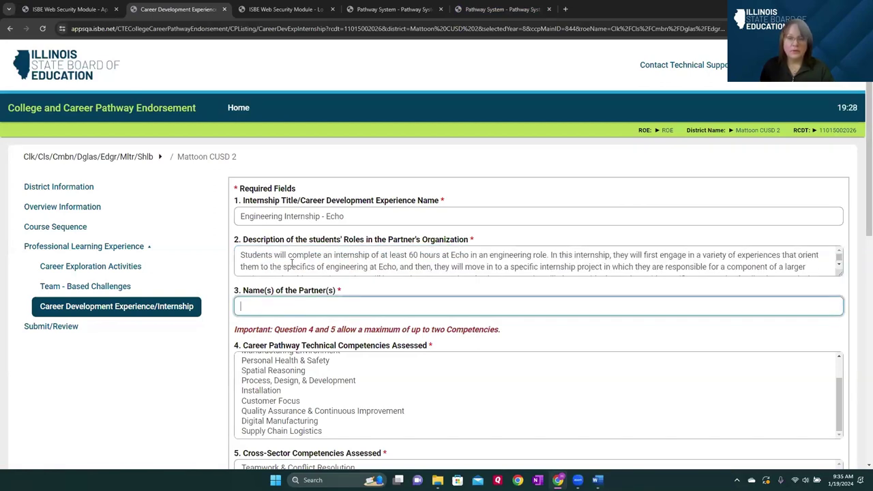
{"action": "type", "text": "Echo"}
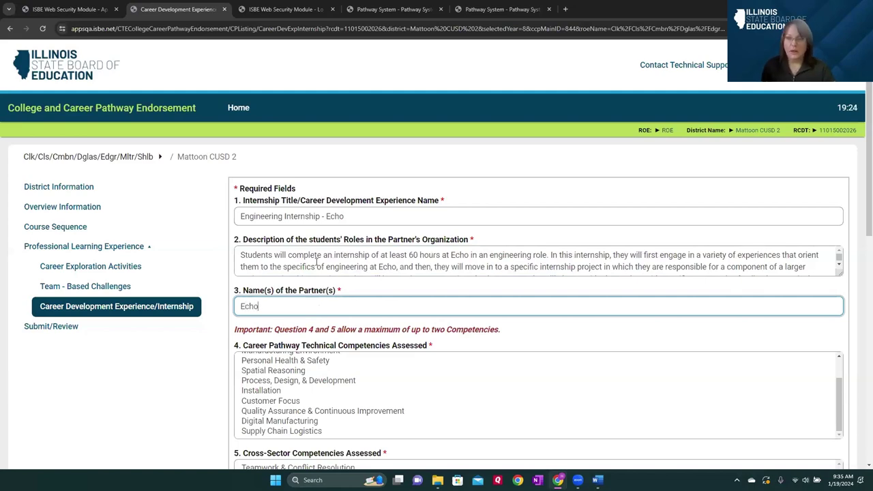
{"action": "scroll", "coordinate": [320, 262], "scroll_direction": "down", "scroll_amount": 2}
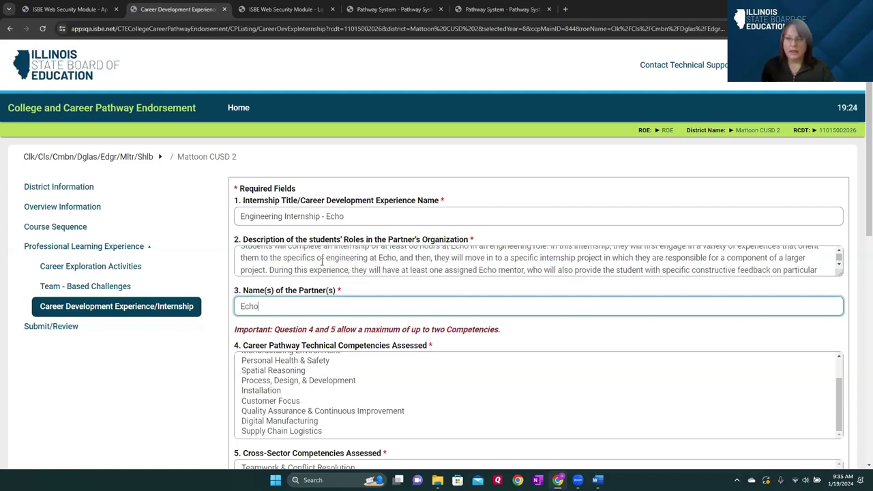
{"action": "scroll", "coordinate": [309, 331], "scroll_direction": "down", "scroll_amount": 1}
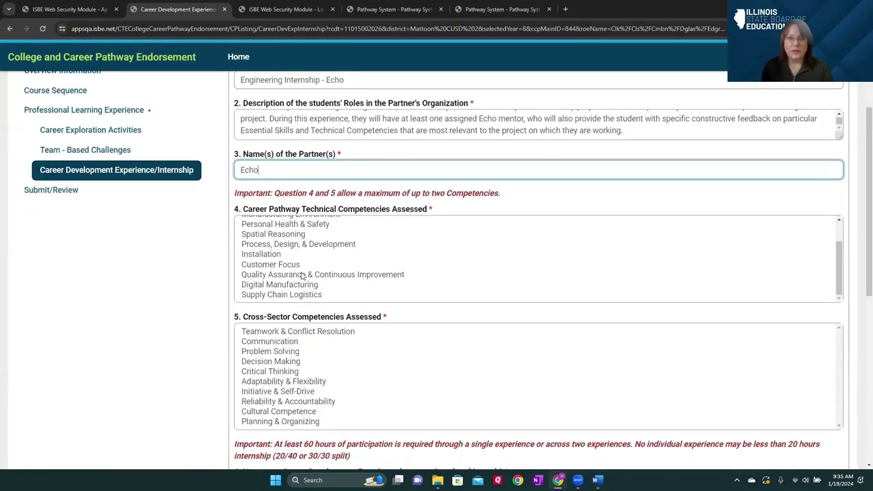
{"action": "scroll", "coordinate": [304, 274], "scroll_direction": "up", "scroll_amount": 2}
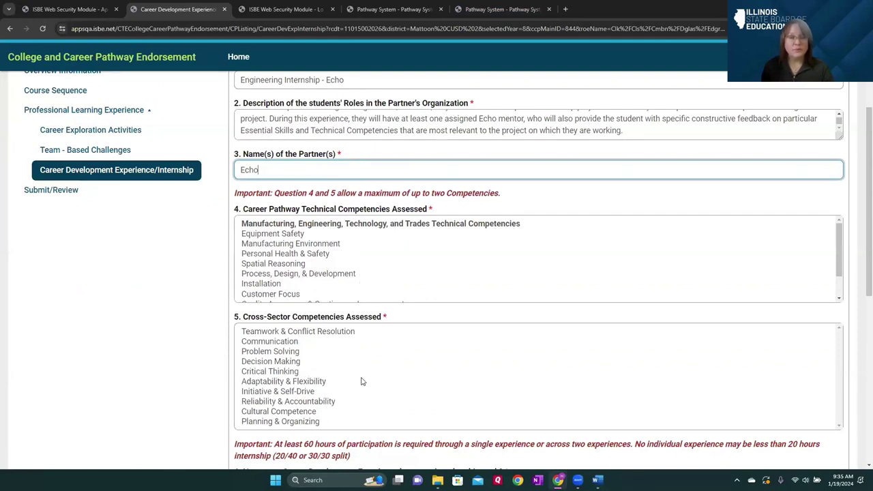
{"action": "scroll", "coordinate": [361, 381], "scroll_direction": "down", "scroll_amount": 1}
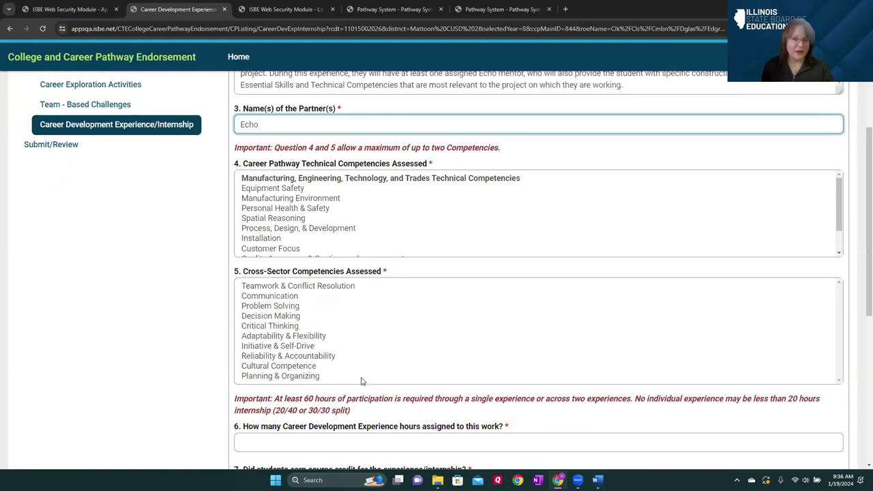
{"action": "scroll", "coordinate": [356, 361], "scroll_direction": "up", "scroll_amount": 4}
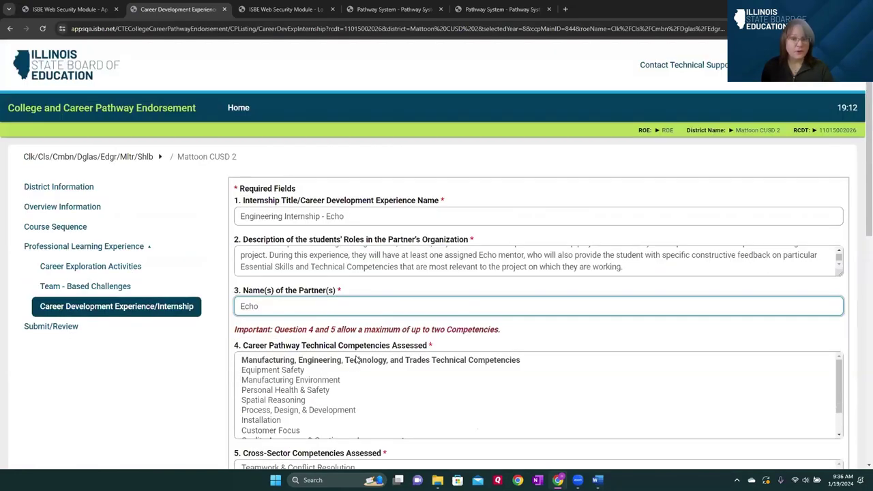
{"action": "scroll", "coordinate": [356, 360], "scroll_direction": "down", "scroll_amount": 1}
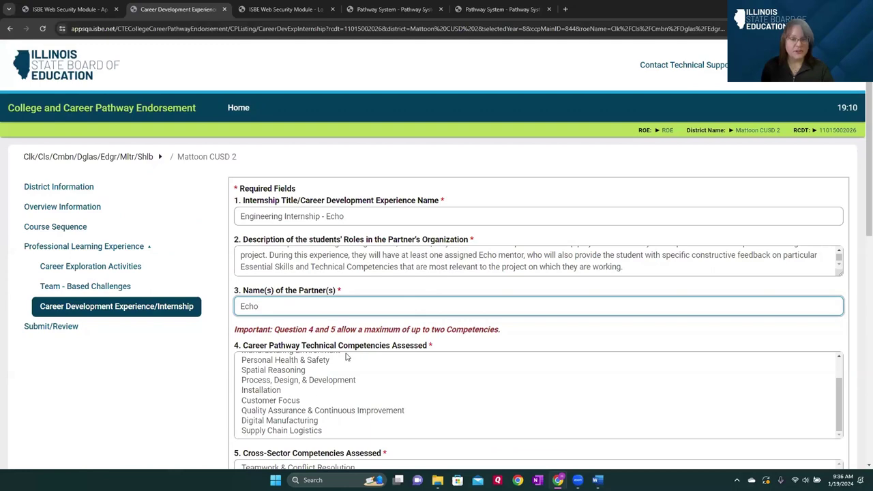
Select the competencies "Process, Design, & Development" and "Teamwork & Conflict Resolution", and enter 60 Career Development Experience hours.
{"action": "scroll", "coordinate": [348, 357], "scroll_direction": "down", "scroll_amount": 4}
{"action": "scroll", "coordinate": [344, 357], "scroll_direction": "down", "scroll_amount": 1}
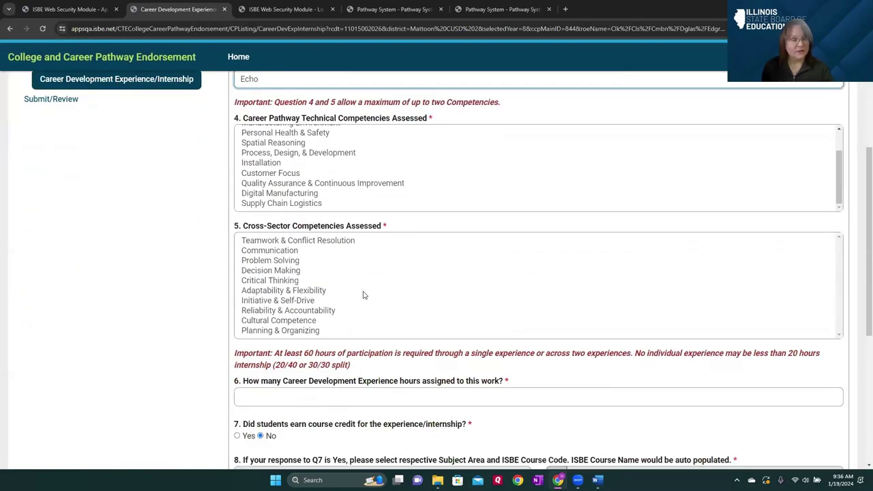
{"action": "scroll", "coordinate": [363, 295], "scroll_direction": "up", "scroll_amount": 1}
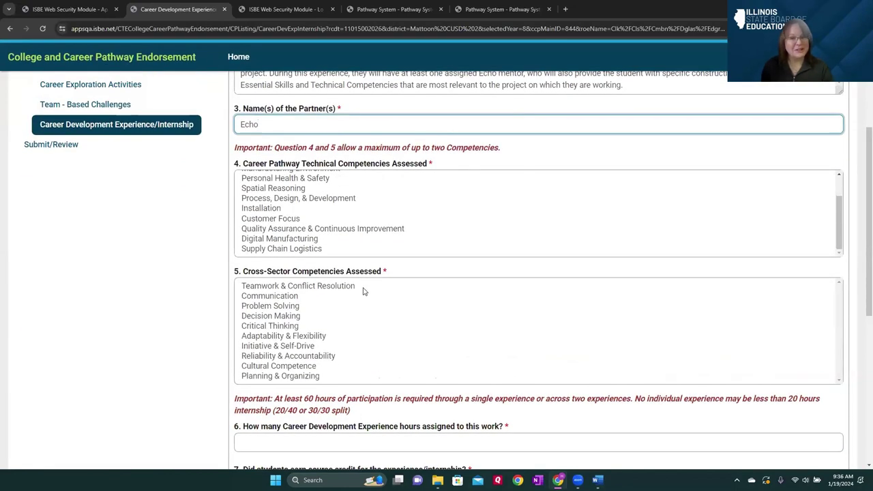
{"action": "left_click", "coordinate": [304, 199]}
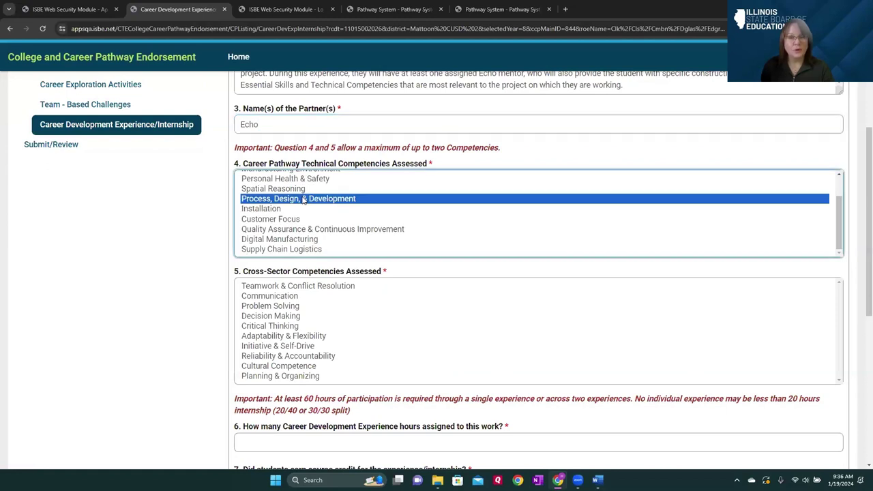
{"action": "left_click", "coordinate": [298, 287]}
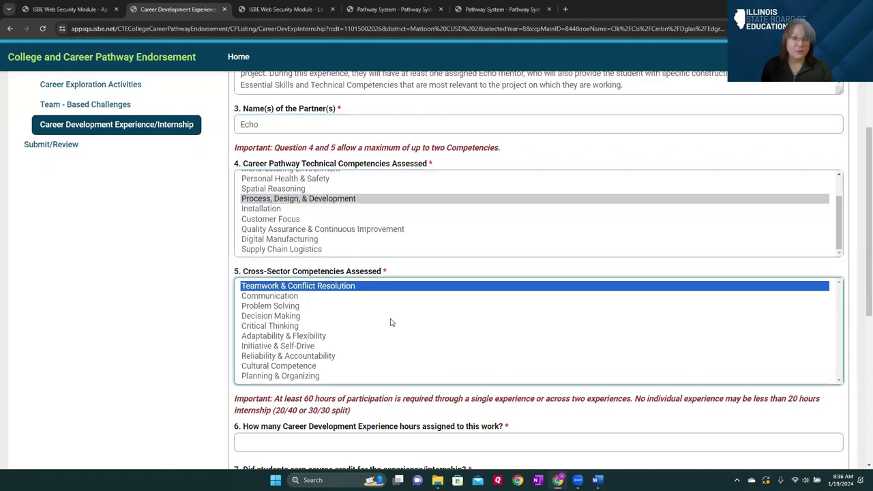
{"action": "scroll", "coordinate": [328, 338], "scroll_direction": "down", "scroll_amount": 3}
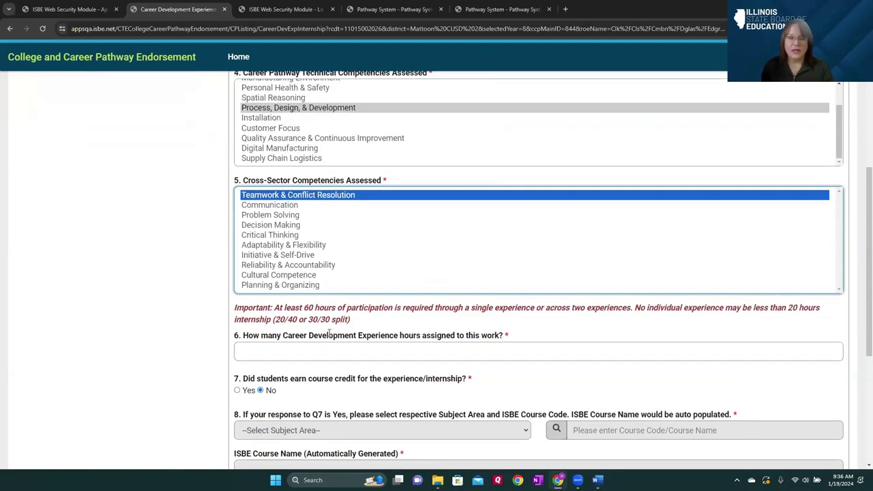
{"action": "left_click", "coordinate": [303, 218]}
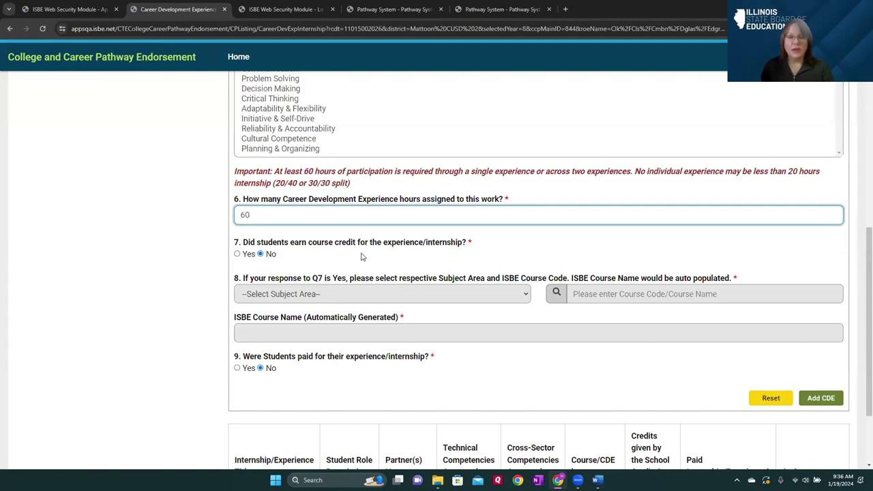
Answer Yes to students earning course credit and set the subject area to 13 - Manufacturing.
{"action": "left_click", "coordinate": [237, 254]}
{"action": "left_click", "coordinate": [301, 298]}
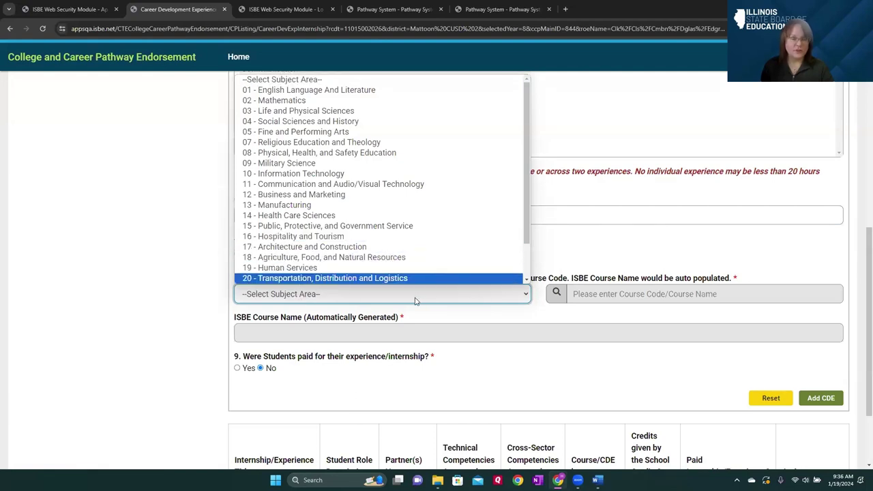
{"action": "left_click", "coordinate": [351, 204]}
Search the ISBE courses for "manu" and choose 13998A002 - Manufacturing Workplace Experience.
{"action": "left_click", "coordinate": [642, 298]}
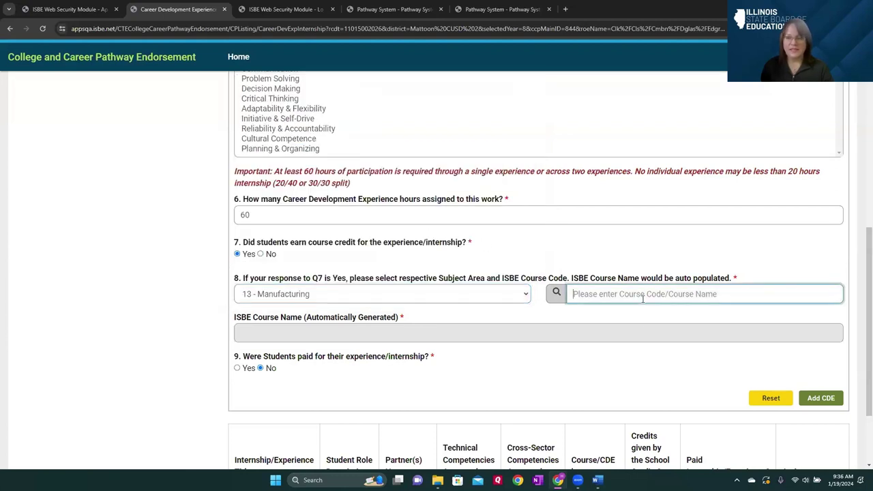
{"action": "type", "text": "irtr"}
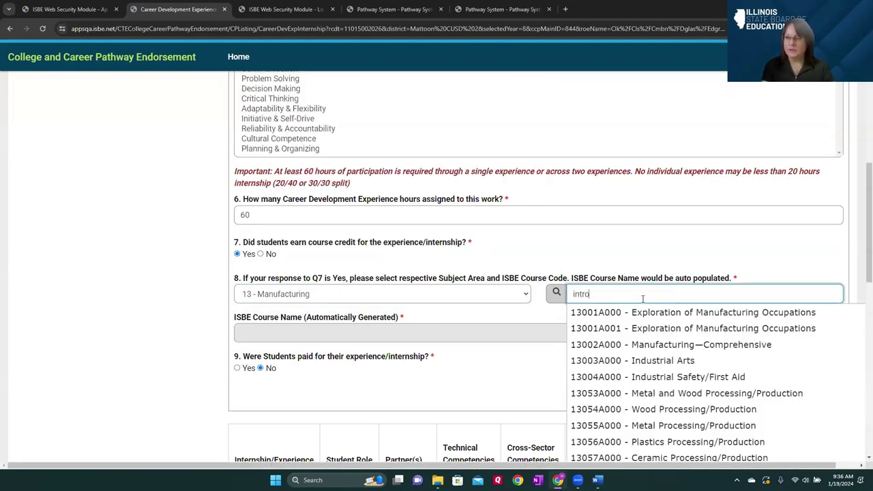
{"action": "key", "text": "BackSpace"}
{"action": "key", "text": "BackSpace"}
{"action": "key", "text": "BackSpace"}
{"action": "key", "text": "BackSpace"}
{"action": "type", "text": "manu"}
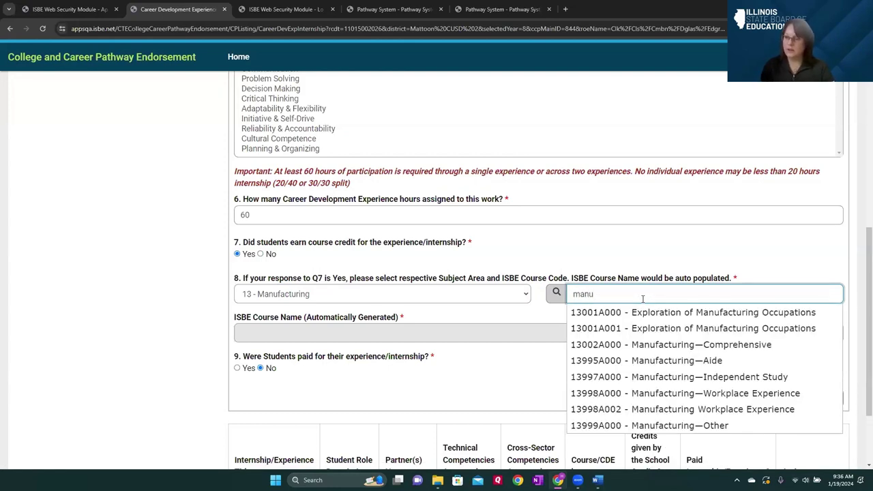
{"action": "left_click", "coordinate": [662, 409]}
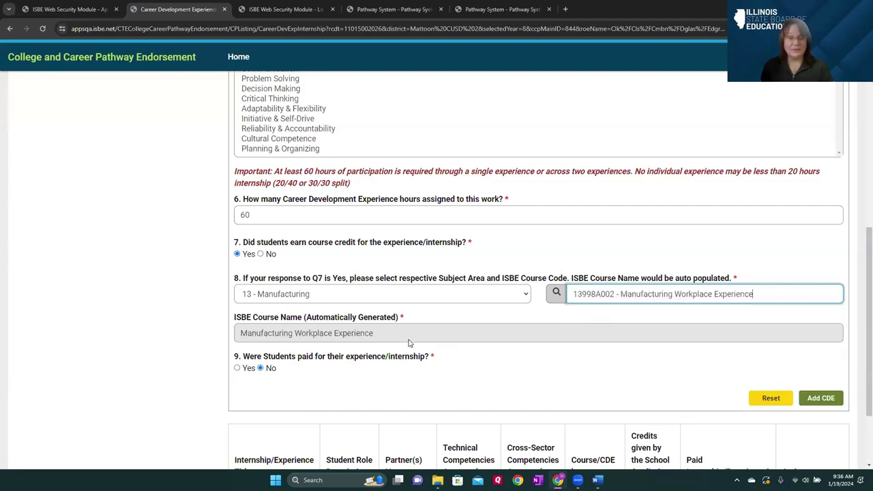
Set earned course credit to No and paid internship to Yes, and add the experience to the internship table.
{"action": "scroll", "coordinate": [428, 316], "scroll_direction": "down", "scroll_amount": 1}
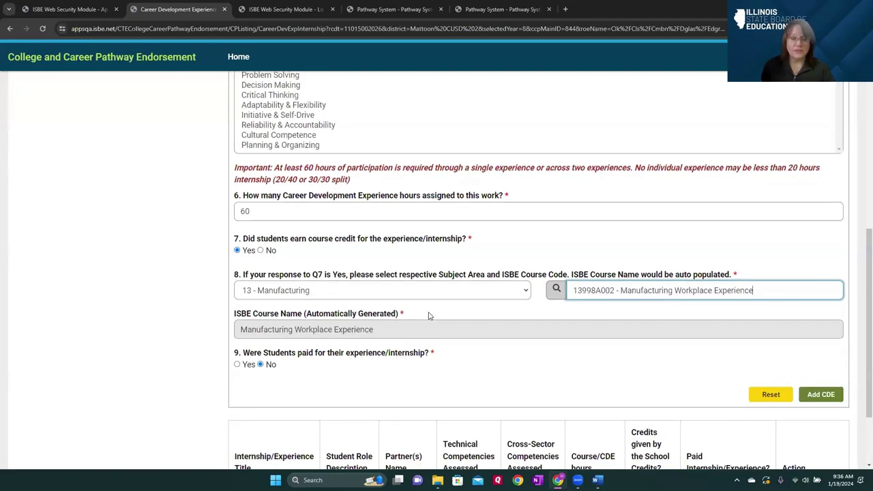
{"action": "left_click", "coordinate": [261, 209]}
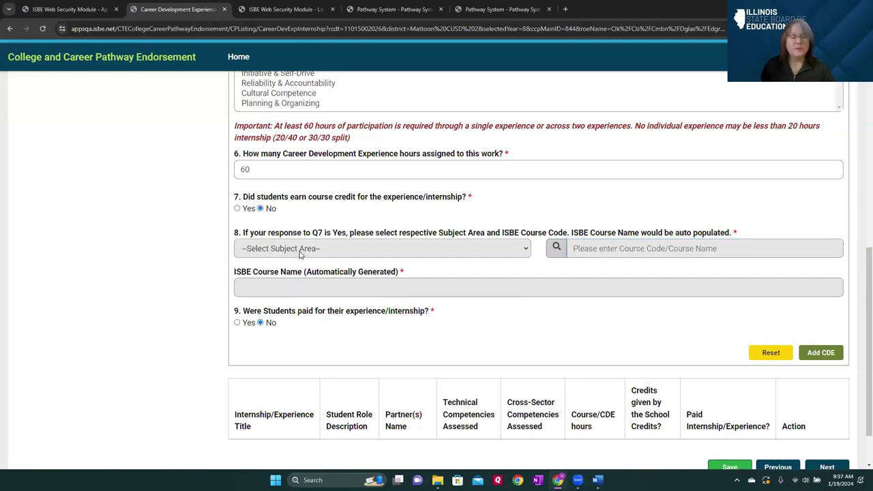
{"action": "scroll", "coordinate": [299, 254], "scroll_direction": "down", "scroll_amount": 1}
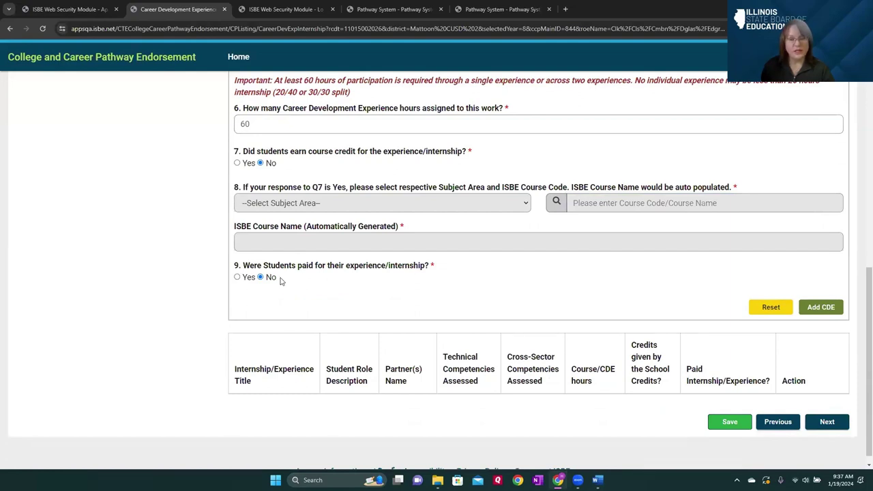
{"action": "left_click", "coordinate": [237, 277]}
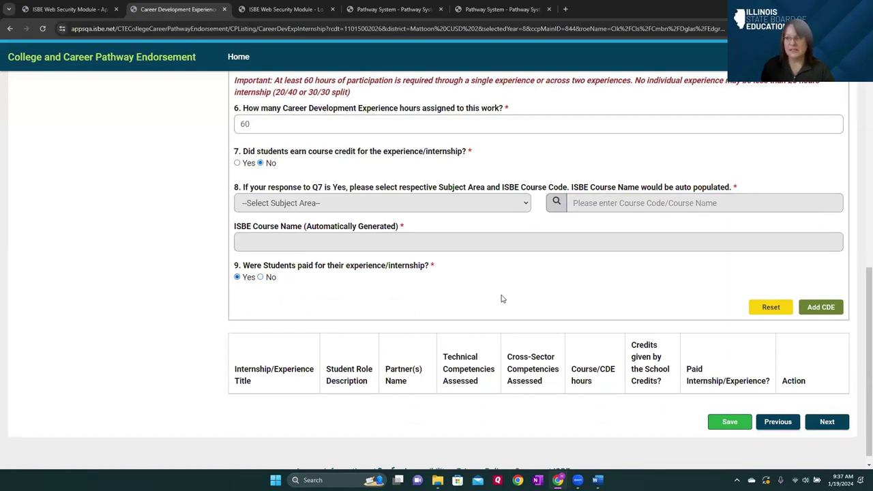
{"action": "left_click", "coordinate": [816, 308]}
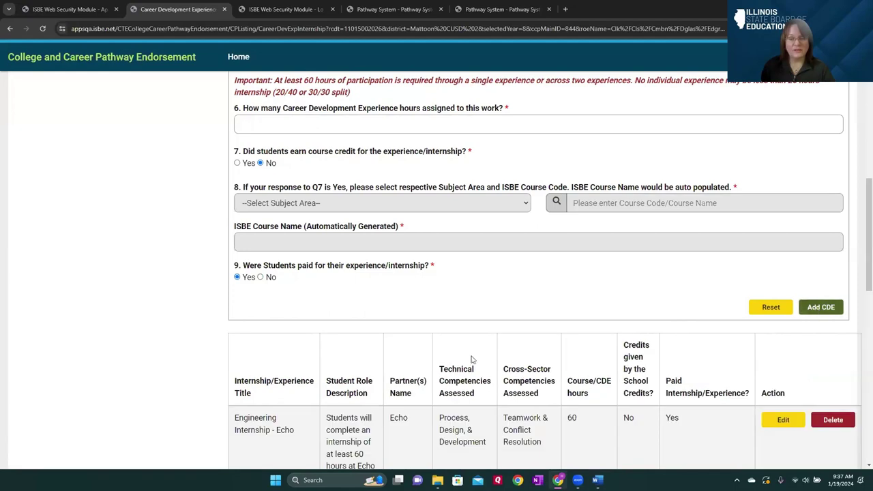
Look over the added Engineering Internship - Echo entry and save the Career Development Experience/Internship section.
{"action": "scroll", "coordinate": [293, 334], "scroll_direction": "down", "scroll_amount": 5}
{"action": "scroll", "coordinate": [520, 374], "scroll_direction": "up", "scroll_amount": 5}
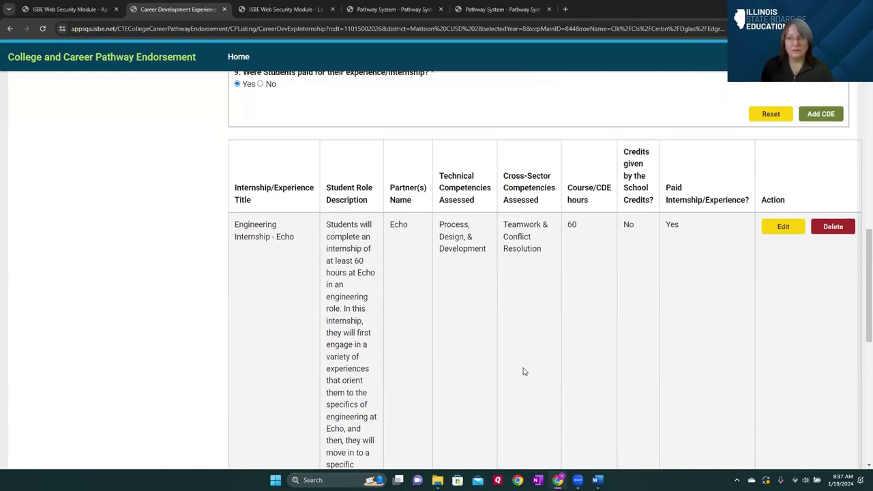
{"action": "scroll", "coordinate": [524, 369], "scroll_direction": "down", "scroll_amount": 10}
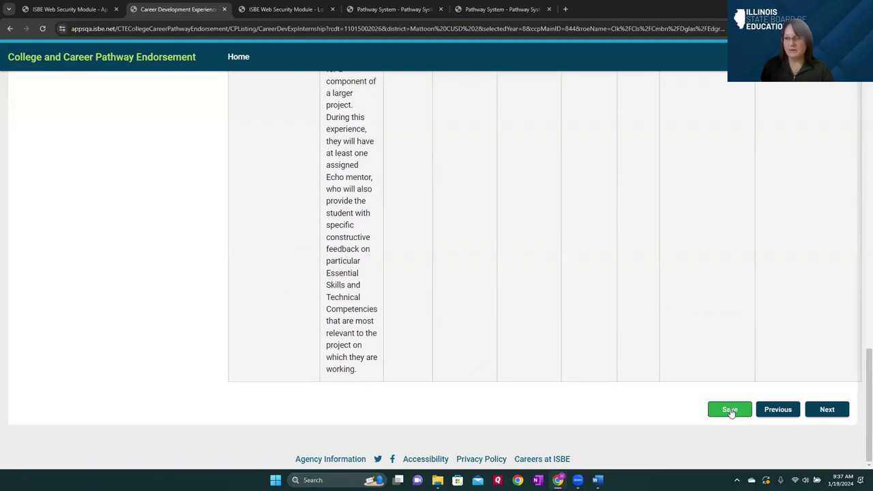
{"action": "left_click", "coordinate": [729, 410]}
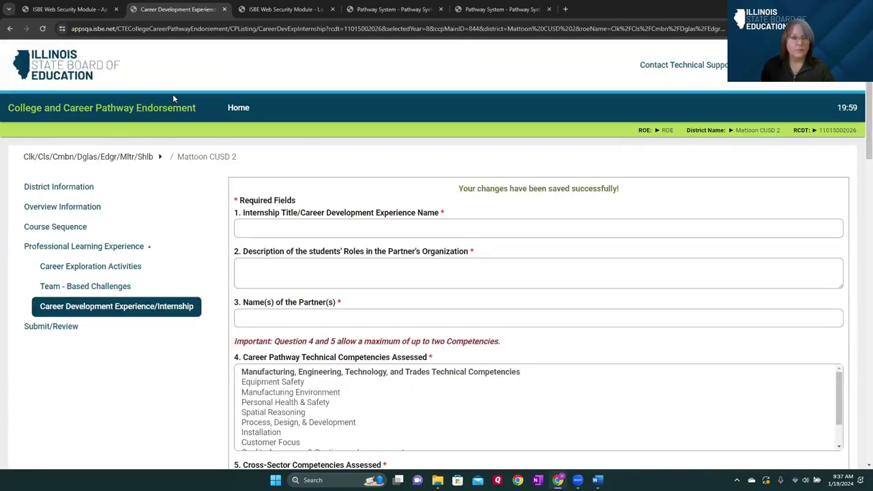
Check the section validation statuses under Submit/Review and submit the Engineering plan for ISBE approval.
{"action": "left_click", "coordinate": [65, 328]}
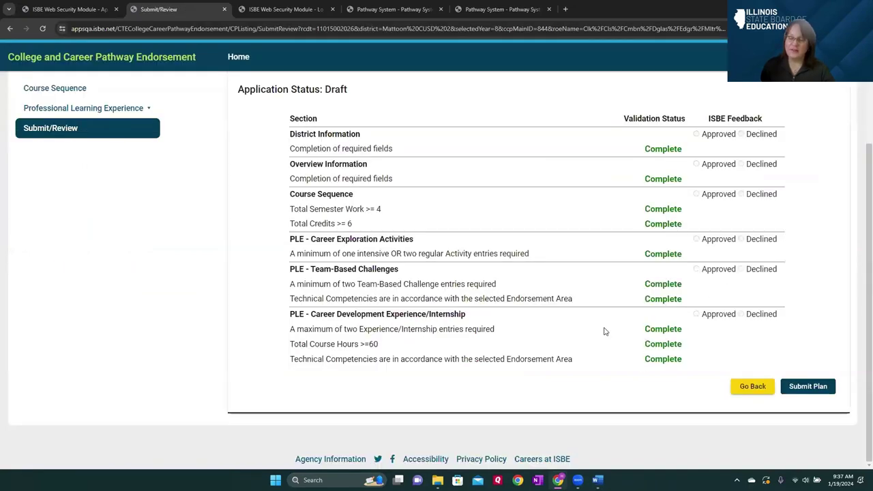
{"action": "scroll", "coordinate": [600, 325], "scroll_direction": "up", "scroll_amount": 3}
{"action": "scroll", "coordinate": [600, 323], "scroll_direction": "down", "scroll_amount": 3}
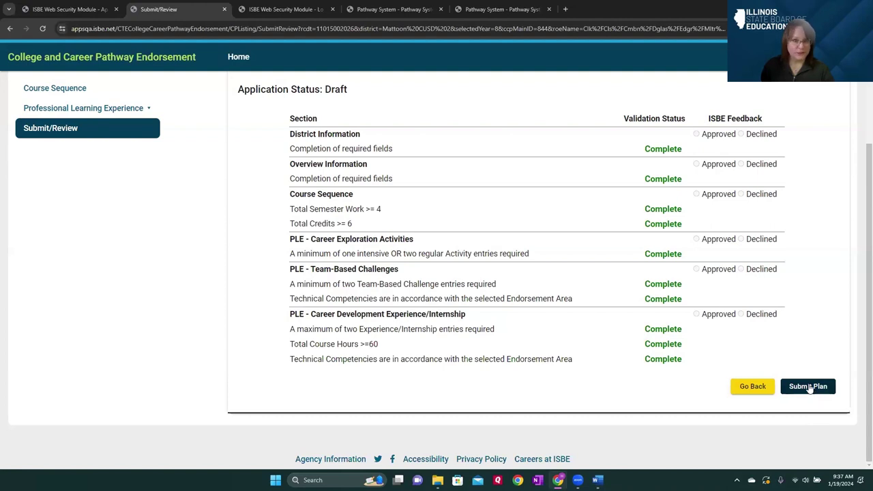
{"action": "left_click", "coordinate": [808, 386]}
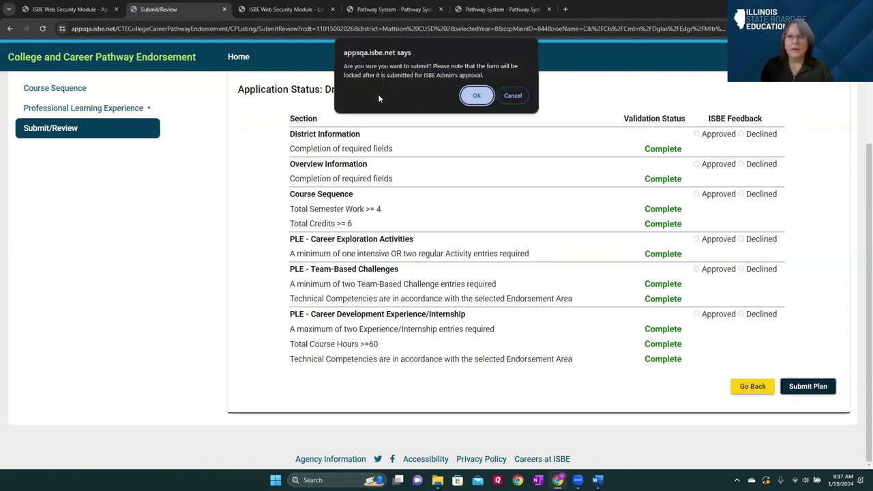
{"action": "left_click", "coordinate": [477, 96]}
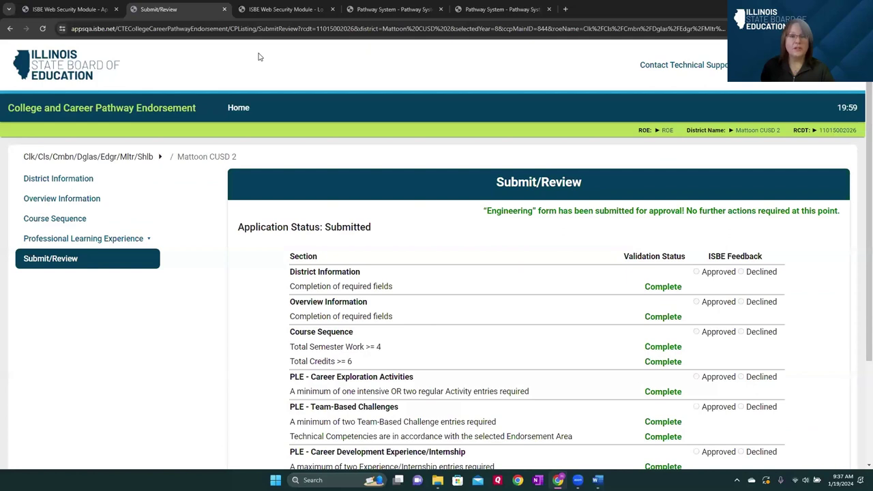
Start a new pathway from the district's pathway list and open its Career Development Experience/Internship section.
{"action": "left_click", "coordinate": [239, 108]}
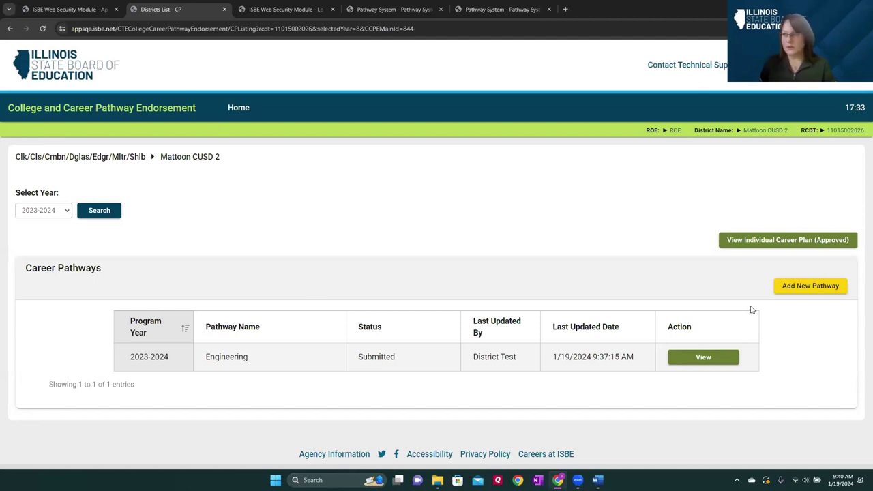
{"action": "left_click", "coordinate": [793, 286]}
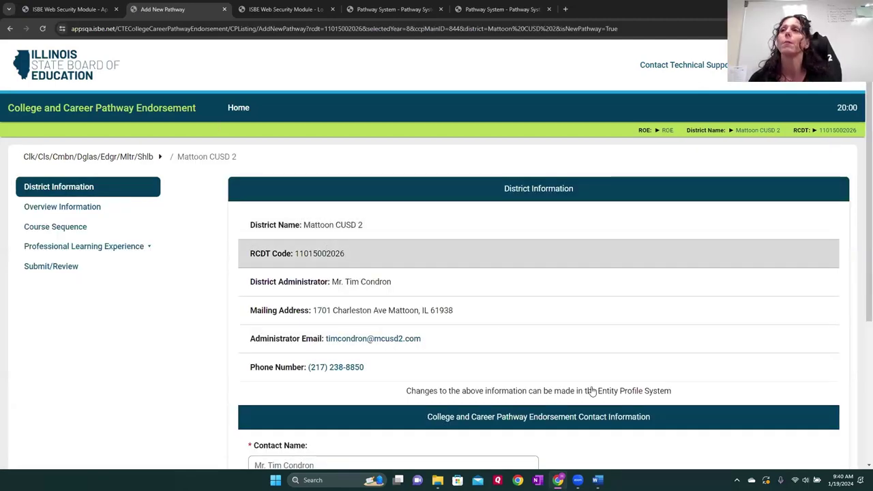
{"action": "left_click", "coordinate": [52, 250]}
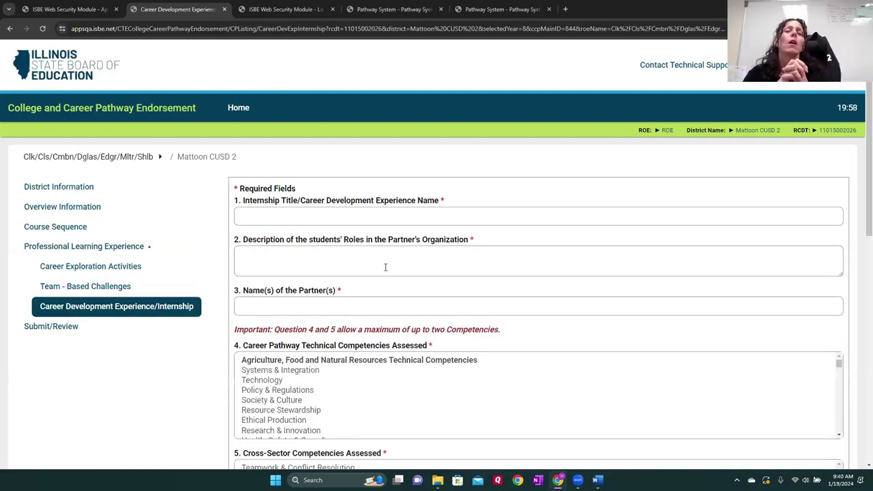
Examine the blank internship form's competency lists, hours requirement, course credit and paid experience questions.
{"action": "scroll", "coordinate": [385, 267], "scroll_direction": "down", "scroll_amount": 1}
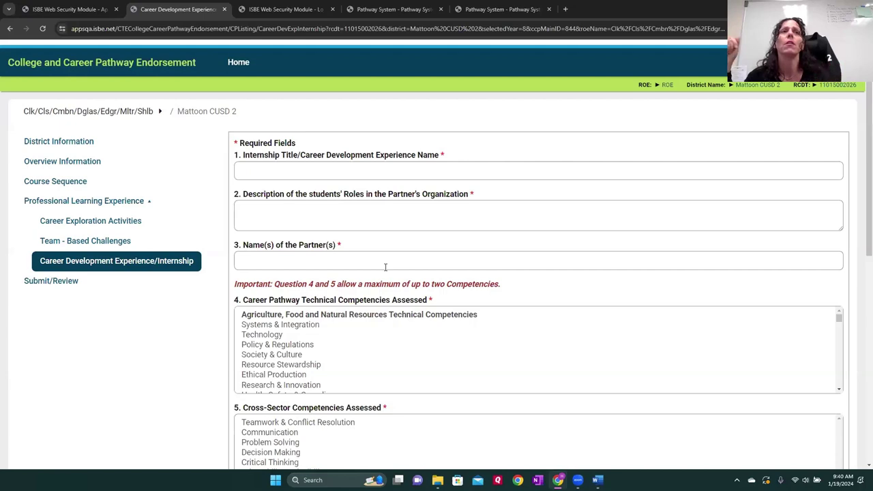
{"action": "scroll", "coordinate": [385, 267], "scroll_direction": "down", "scroll_amount": 1}
{"action": "scroll", "coordinate": [385, 266], "scroll_direction": "up", "scroll_amount": 2}
{"action": "scroll", "coordinate": [386, 266], "scroll_direction": "down", "scroll_amount": 2}
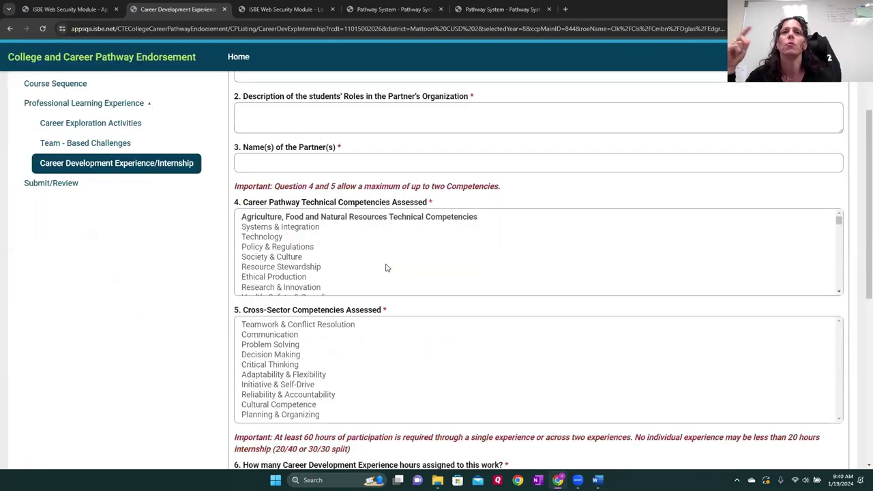
{"action": "scroll", "coordinate": [386, 267], "scroll_direction": "down", "scroll_amount": 5}
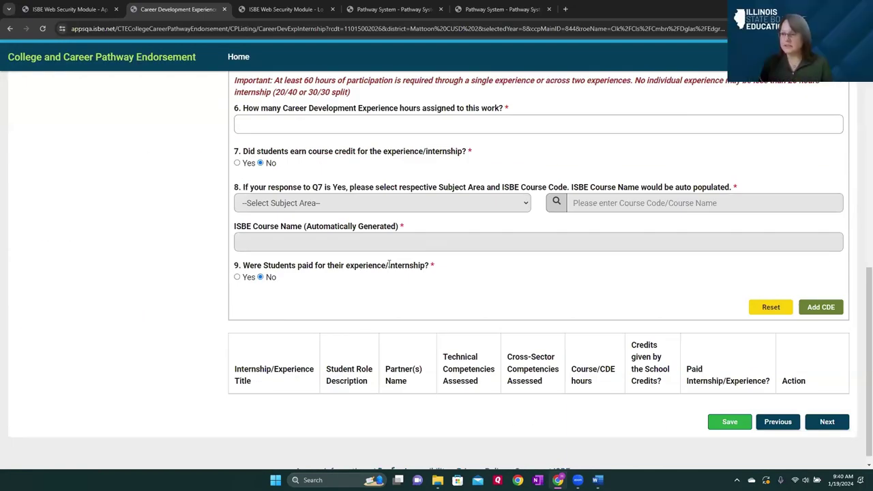
{"action": "scroll", "coordinate": [365, 305], "scroll_direction": "up", "scroll_amount": 1}
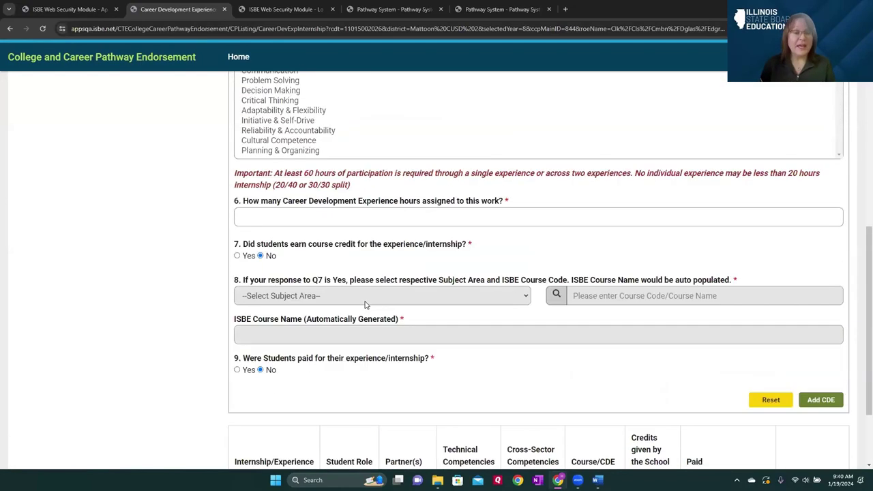
{"action": "scroll", "coordinate": [364, 305], "scroll_direction": "up", "scroll_amount": 1}
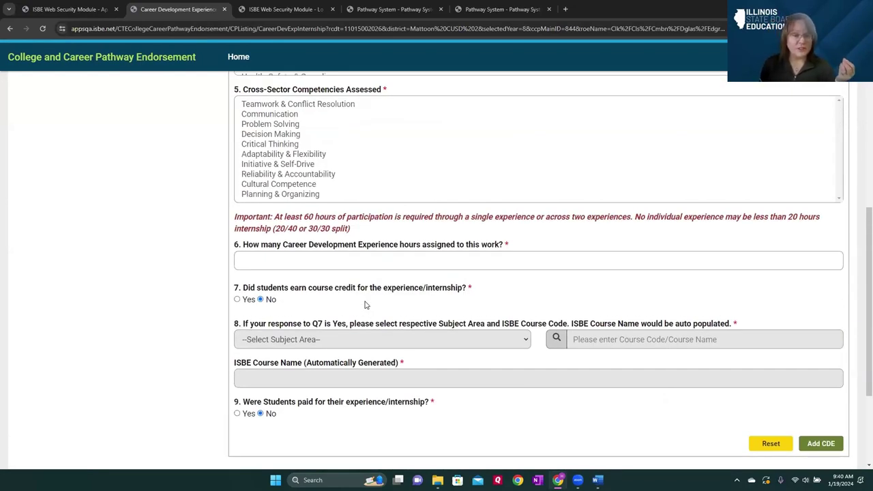
{"action": "scroll", "coordinate": [365, 305], "scroll_direction": "up", "scroll_amount": 5}
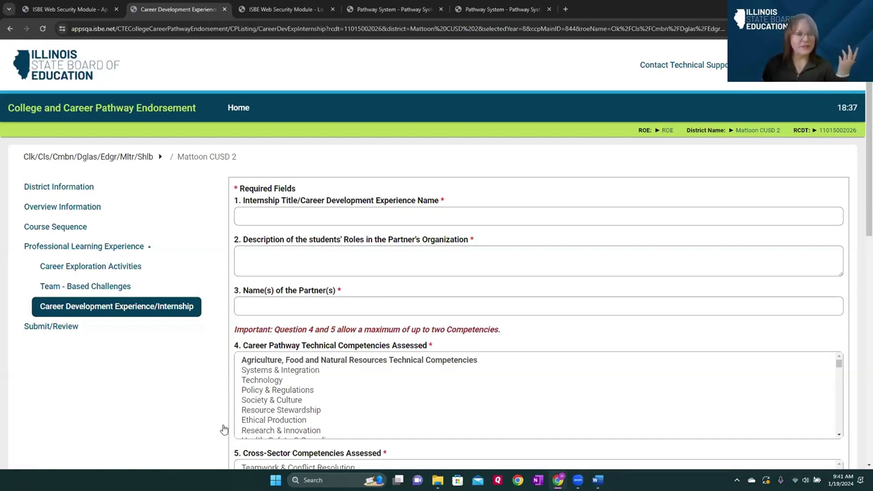
Open the new pathway's Course Sequence section and review its course, early college credit and description fields.
{"action": "left_click", "coordinate": [46, 226]}
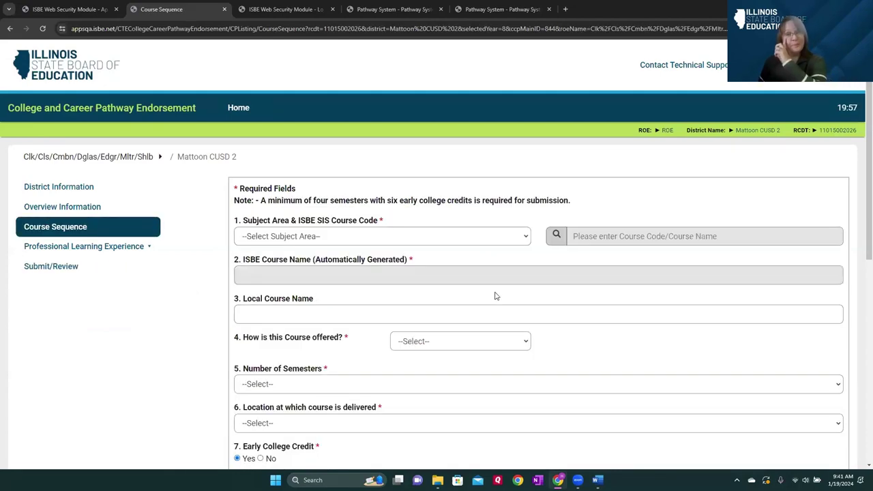
{"action": "scroll", "coordinate": [494, 295], "scroll_direction": "down", "scroll_amount": 1}
{"action": "scroll", "coordinate": [494, 295], "scroll_direction": "down", "scroll_amount": 2}
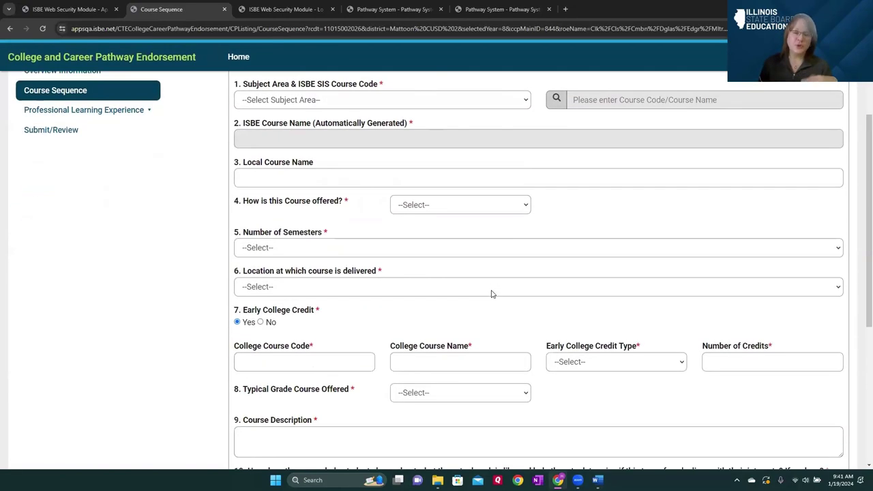
{"action": "scroll", "coordinate": [491, 294], "scroll_direction": "down", "scroll_amount": 6}
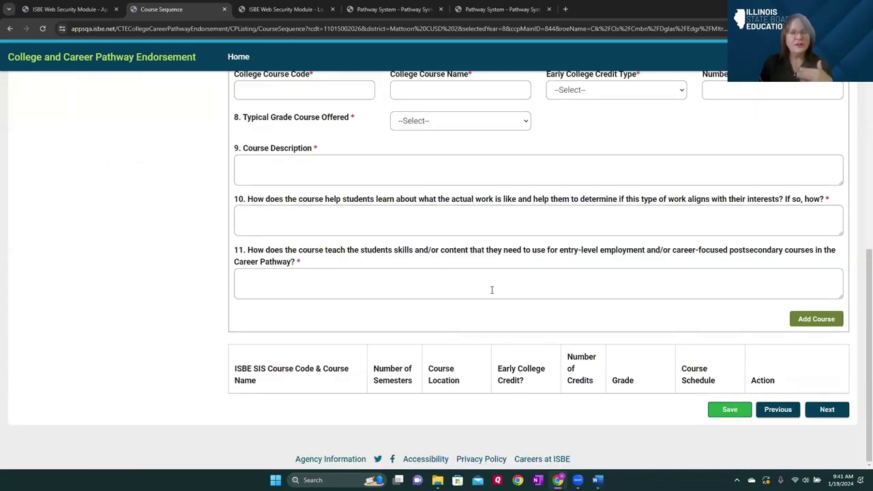
Close the district's Course Sequence form and log out of the district account in the ISBE Web Security module.
{"action": "scroll", "coordinate": [490, 290], "scroll_direction": "up", "scroll_amount": 2}
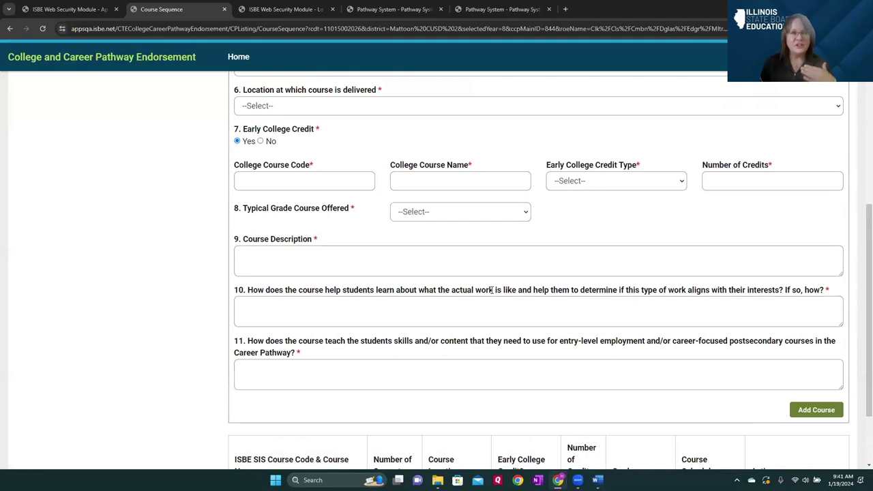
{"action": "scroll", "coordinate": [493, 294], "scroll_direction": "up", "scroll_amount": 2}
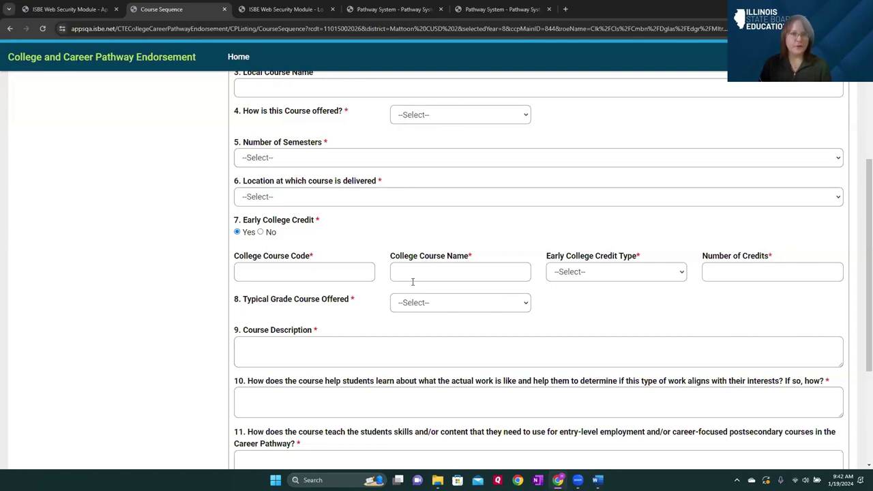
{"action": "scroll", "coordinate": [409, 281], "scroll_direction": "up", "scroll_amount": 4}
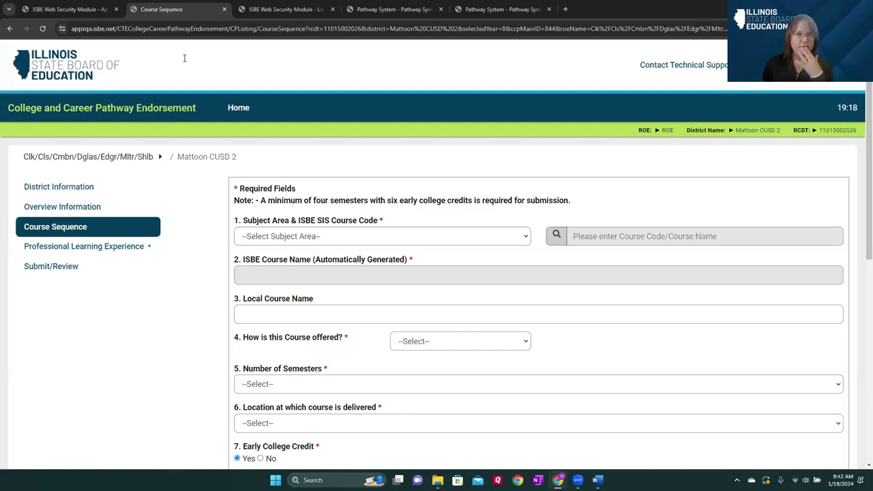
{"action": "left_click", "coordinate": [224, 9]}
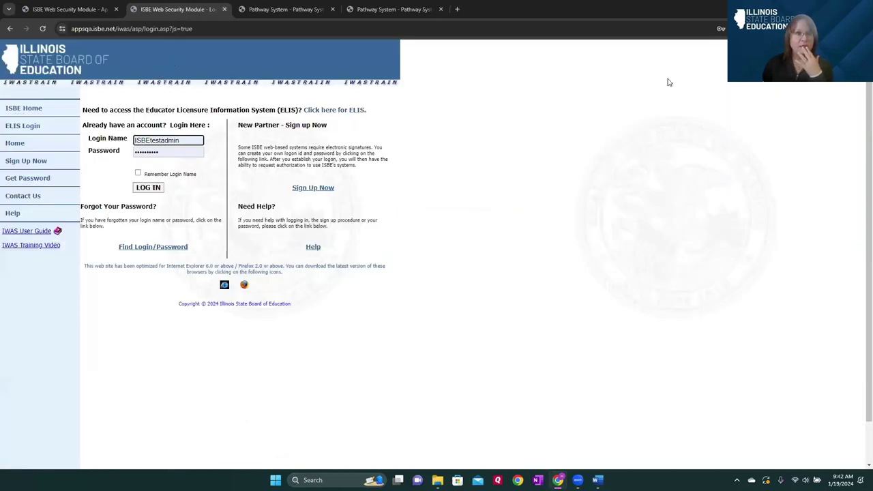
{"action": "left_click", "coordinate": [65, 9]}
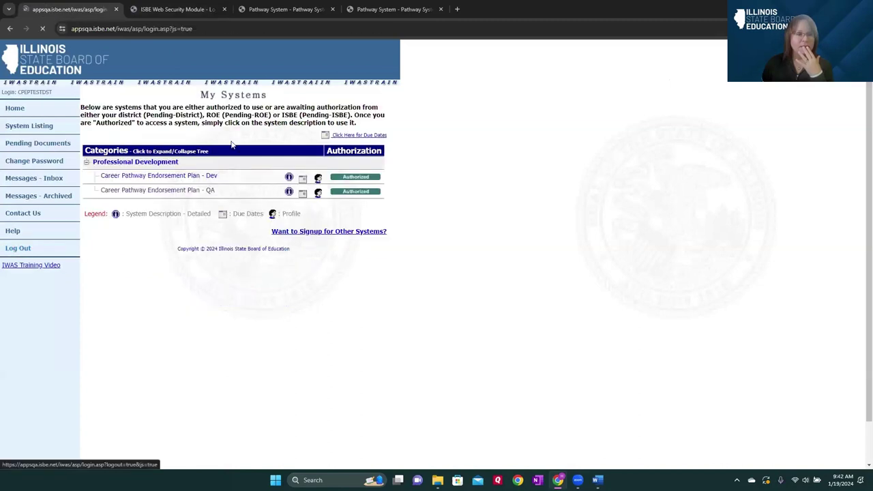
Log in with the ISBE administrator account and open Career Pathway Endorsement Plan - QA from the system listing.
{"action": "left_click", "coordinate": [162, 10]}
{"action": "left_click", "coordinate": [153, 187]}
{"action": "left_click", "coordinate": [50, 128]}
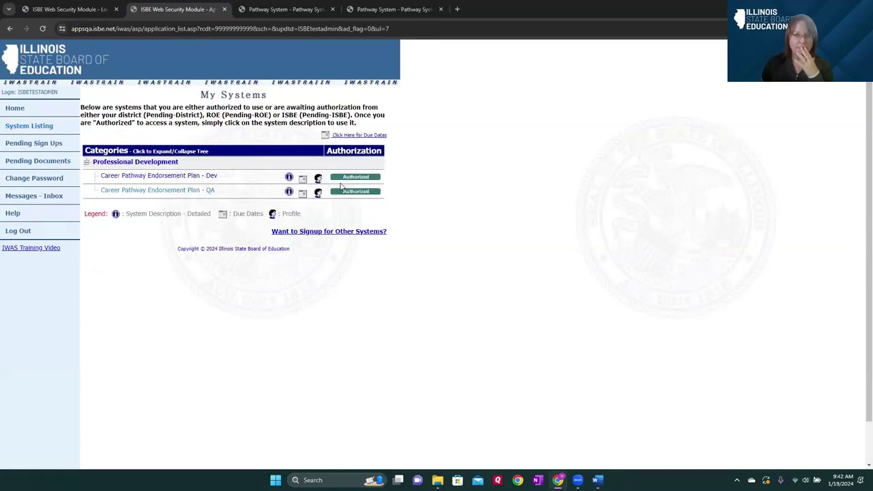
{"action": "left_click", "coordinate": [165, 191]}
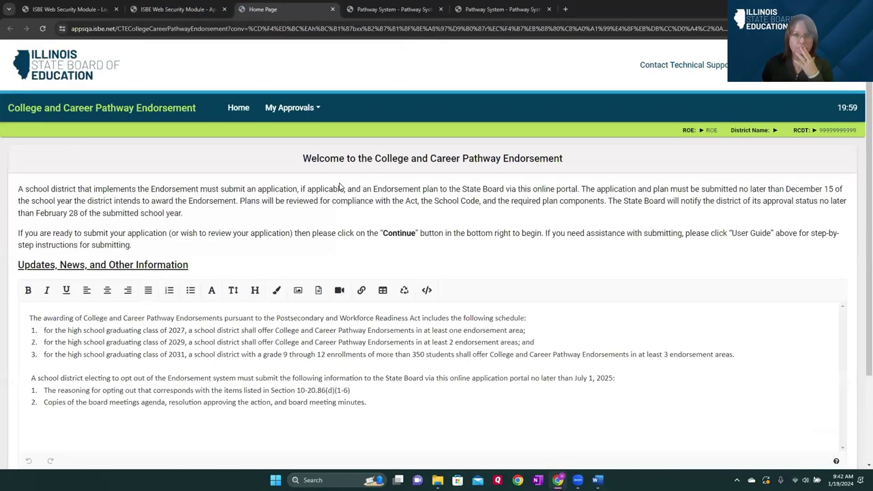
Go to the pathway approval requests and open the Mattoon CUSD 2 submission.
{"action": "scroll", "coordinate": [340, 186], "scroll_direction": "down", "scroll_amount": 1}
{"action": "scroll", "coordinate": [340, 186], "scroll_direction": "up", "scroll_amount": 1}
{"action": "left_click", "coordinate": [301, 109]}
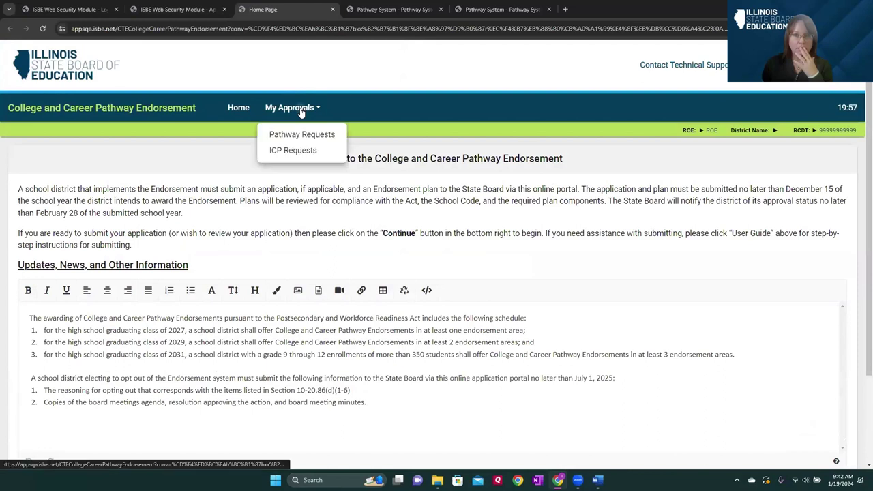
{"action": "left_click", "coordinate": [302, 136]}
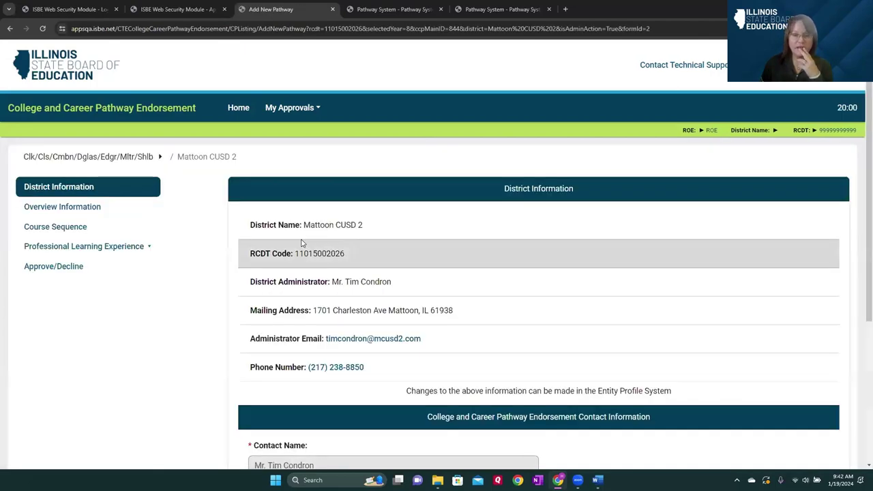
Continue from District Information to Overview Information and review the endorsement area, career pathway, workforce needs and eligible credentials.
{"action": "scroll", "coordinate": [302, 243], "scroll_direction": "down", "scroll_amount": 3}
{"action": "left_click", "coordinate": [820, 404]}
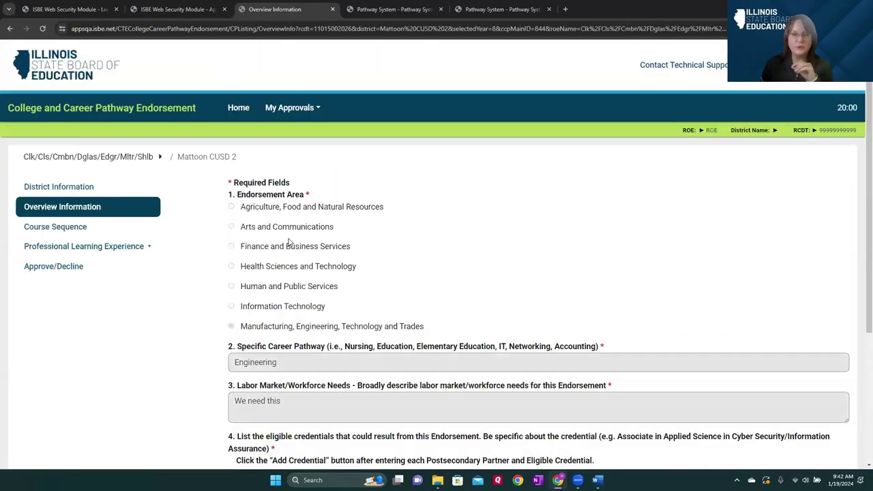
{"action": "scroll", "coordinate": [288, 241], "scroll_direction": "down", "scroll_amount": 2}
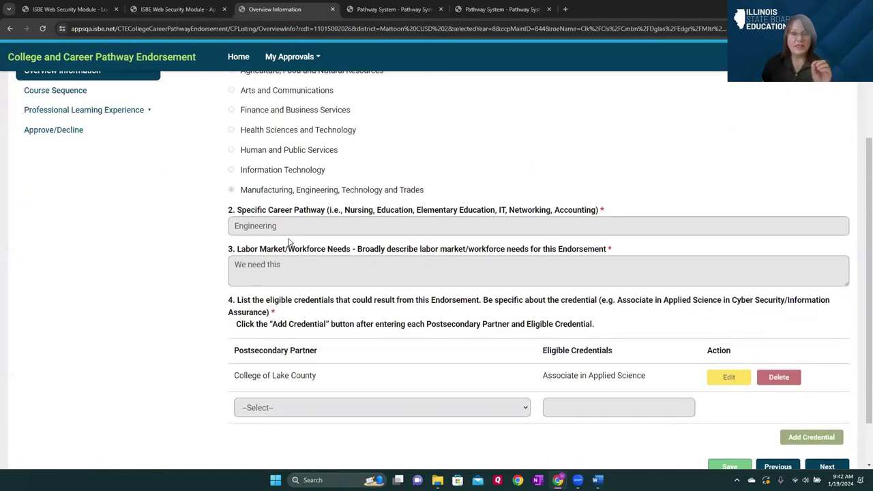
{"action": "scroll", "coordinate": [288, 241], "scroll_direction": "down", "scroll_amount": 1}
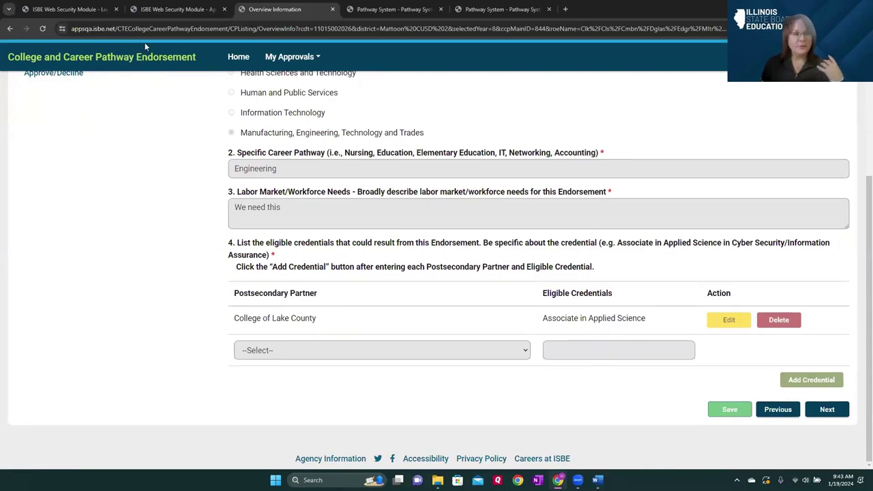
Open the Approve/Decline section and try to submit the ISBE feedback without choosing a decision for any section.
{"action": "scroll", "coordinate": [144, 42], "scroll_direction": "up", "scroll_amount": 3}
{"action": "left_click", "coordinate": [98, 257]}
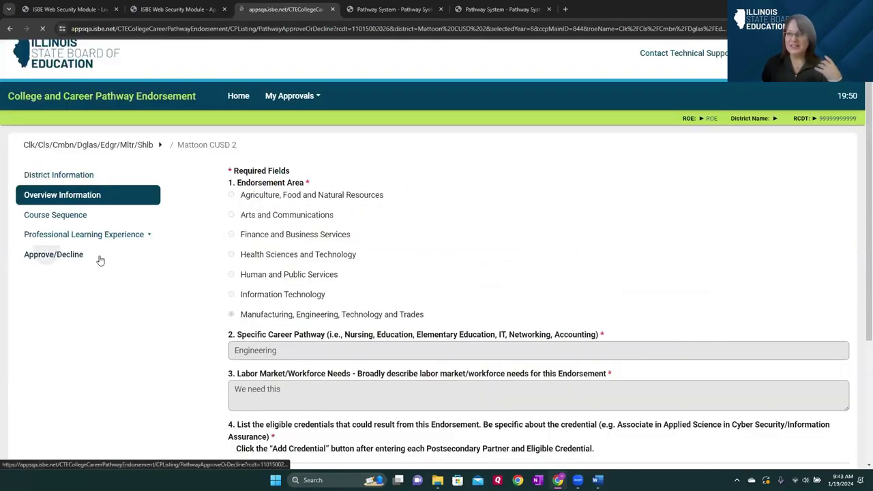
{"action": "scroll", "coordinate": [587, 266], "scroll_direction": "up", "scroll_amount": 3}
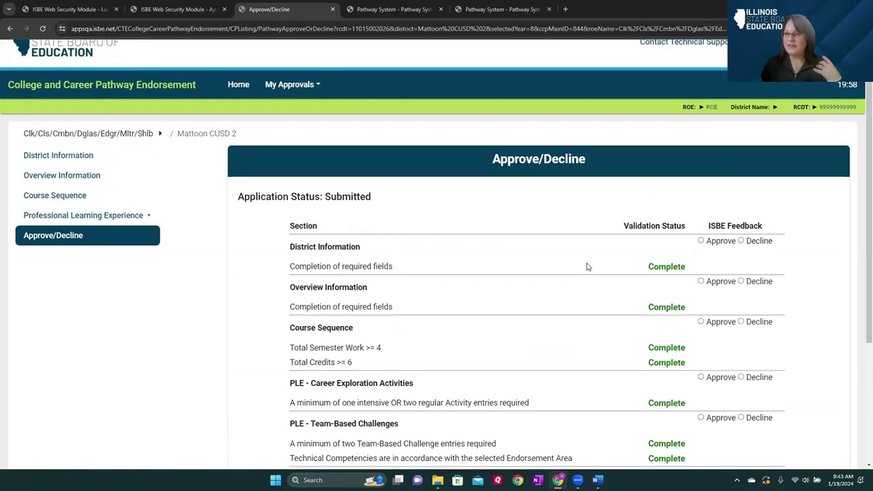
{"action": "scroll", "coordinate": [587, 266], "scroll_direction": "down", "scroll_amount": 3}
{"action": "left_click", "coordinate": [803, 386]}
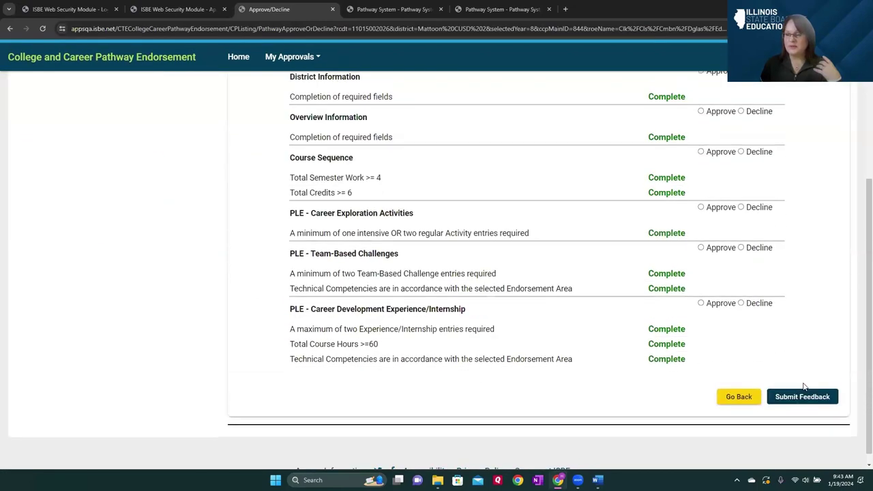
{"action": "scroll", "coordinate": [572, 253], "scroll_direction": "up", "scroll_amount": 3}
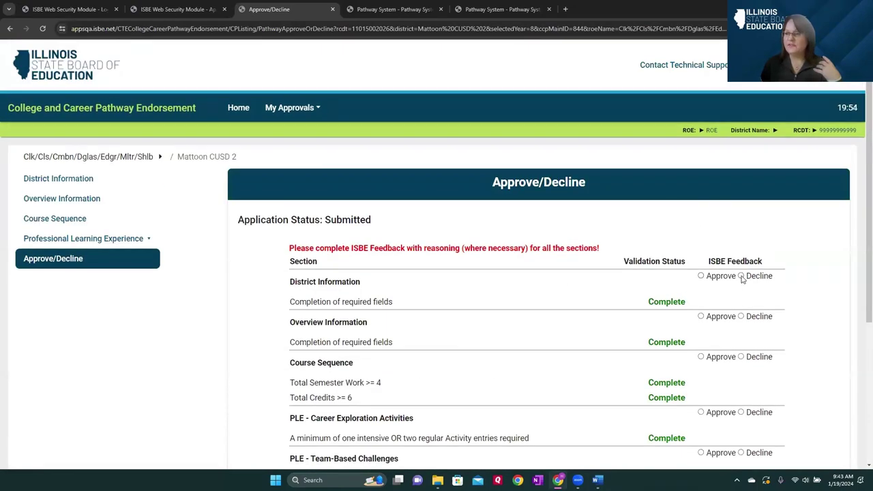
Mark District Information as declined and go to its required feedback box.
{"action": "left_click", "coordinate": [741, 276]}
{"action": "scroll", "coordinate": [518, 292], "scroll_direction": "down", "scroll_amount": 3}
{"action": "scroll", "coordinate": [517, 292], "scroll_direction": "down", "scroll_amount": 1}
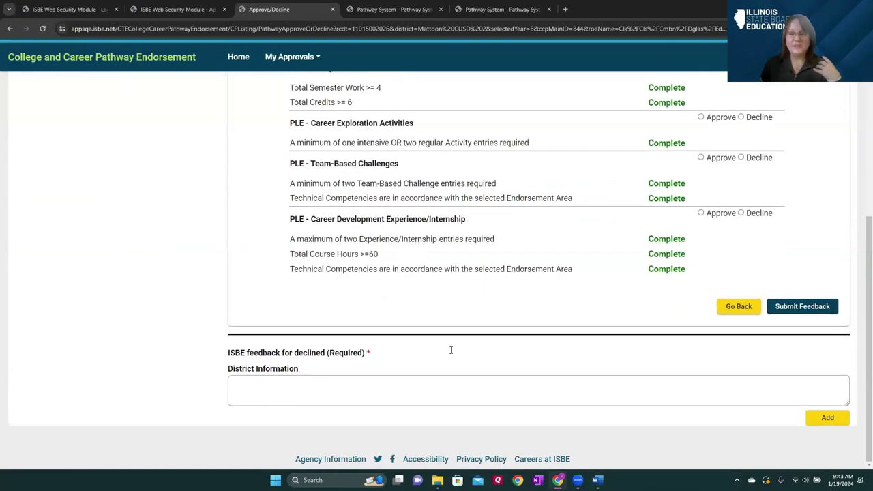
{"action": "left_click", "coordinate": [272, 387]}
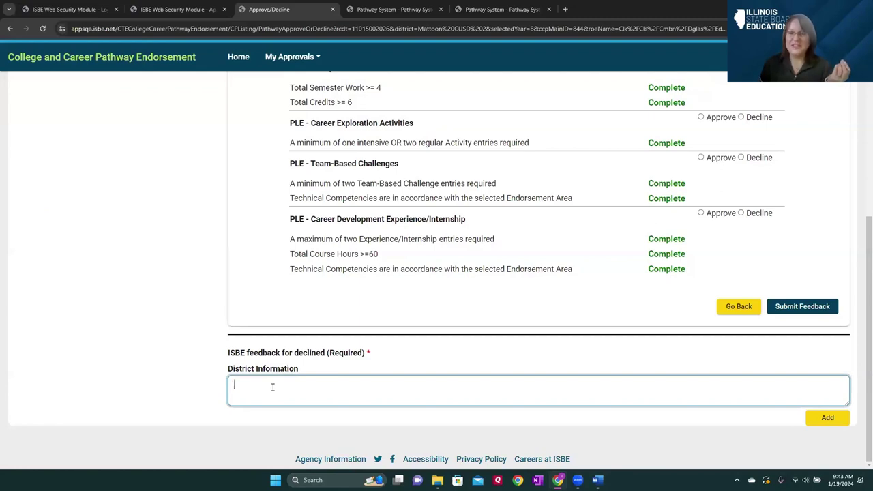
Reopen Overview Information and examine the submitted Engineering pathway's entries and eligible credentials.
{"action": "scroll", "coordinate": [272, 387], "scroll_direction": "up", "scroll_amount": 3}
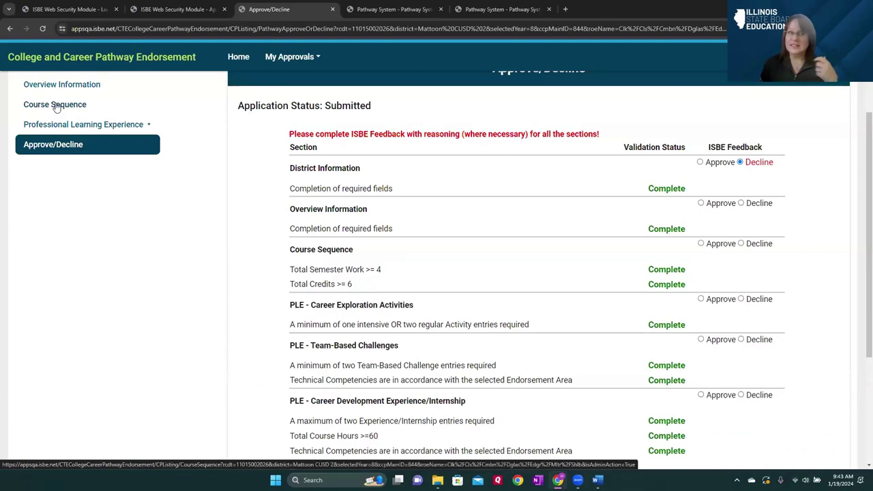
{"action": "scroll", "coordinate": [58, 108], "scroll_direction": "up", "scroll_amount": 2}
{"action": "left_click", "coordinate": [65, 175]}
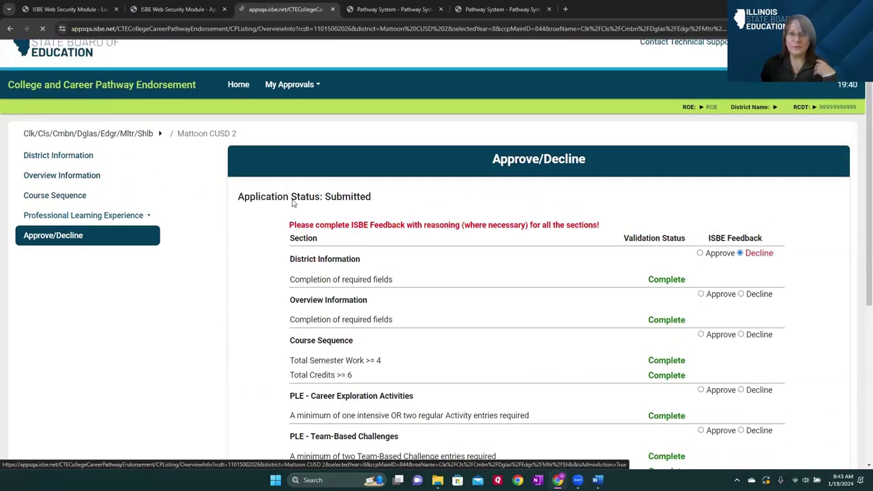
{"action": "scroll", "coordinate": [292, 202], "scroll_direction": "down", "scroll_amount": 5}
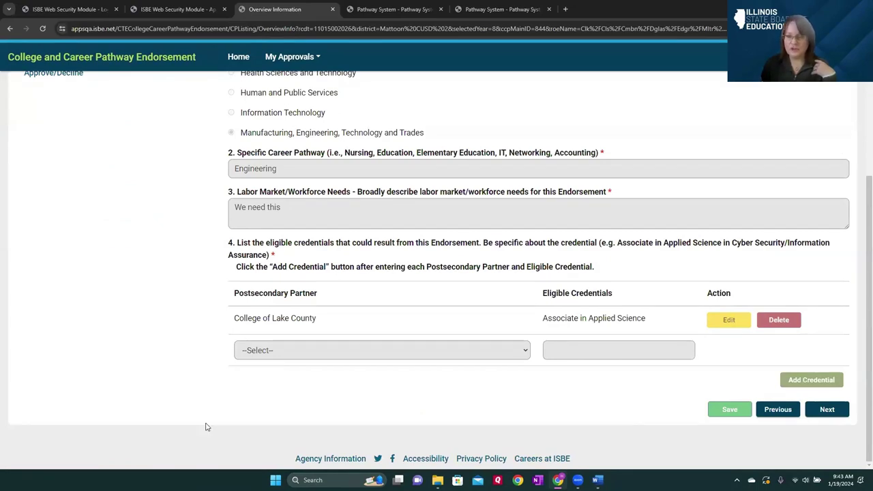
{"action": "scroll", "coordinate": [283, 414], "scroll_direction": "up", "scroll_amount": 2}
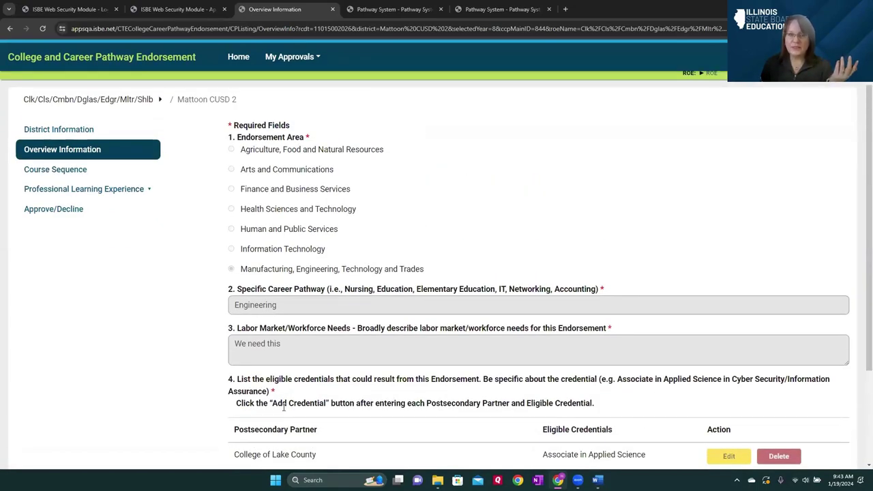
{"action": "scroll", "coordinate": [285, 411], "scroll_direction": "down", "scroll_amount": 2}
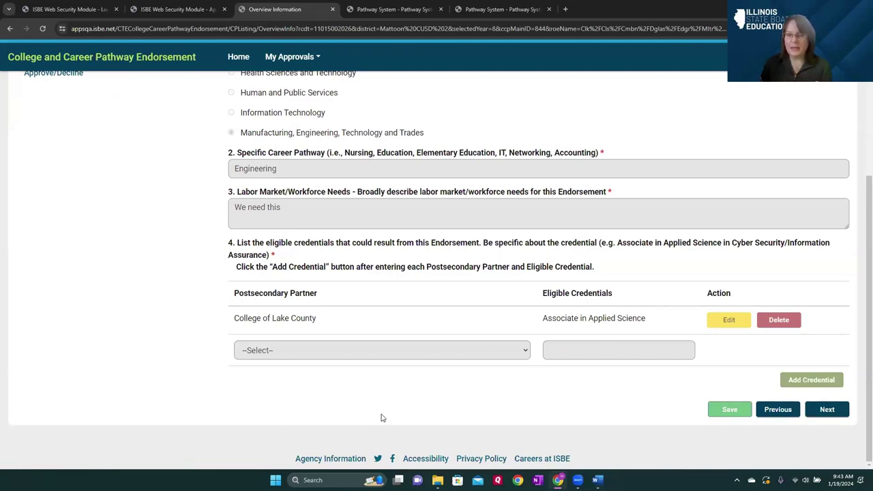
{"action": "scroll", "coordinate": [382, 418], "scroll_direction": "up", "scroll_amount": 1}
{"action": "scroll", "coordinate": [381, 418], "scroll_direction": "up", "scroll_amount": 1}
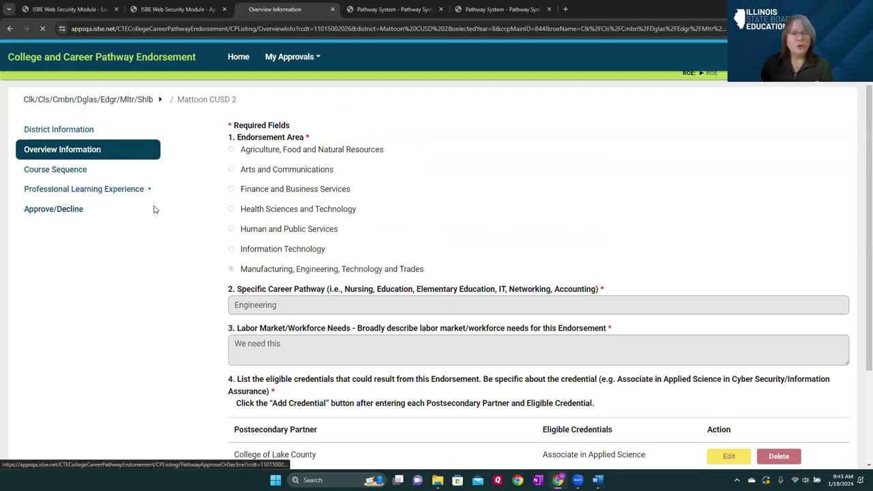
Return to Approve/Decline and approve the District Information, Overview Information and Course Sequence sections.
{"action": "left_click", "coordinate": [156, 210]}
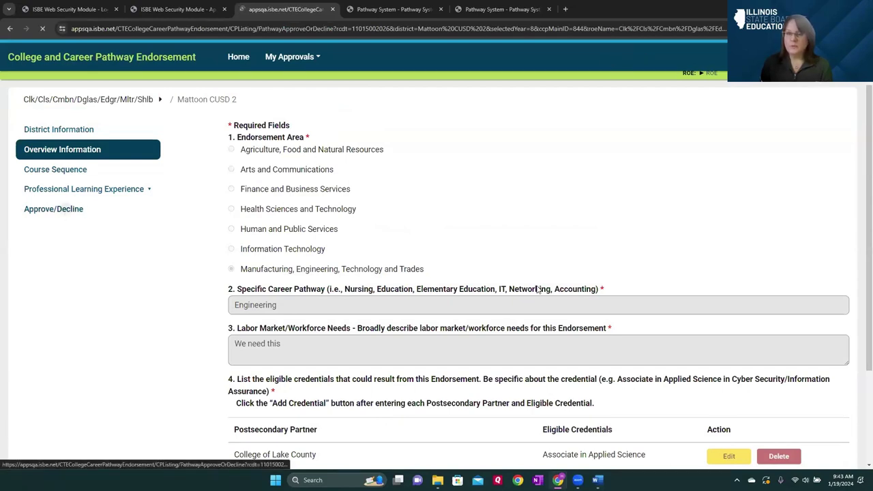
{"action": "left_click", "coordinate": [700, 174]}
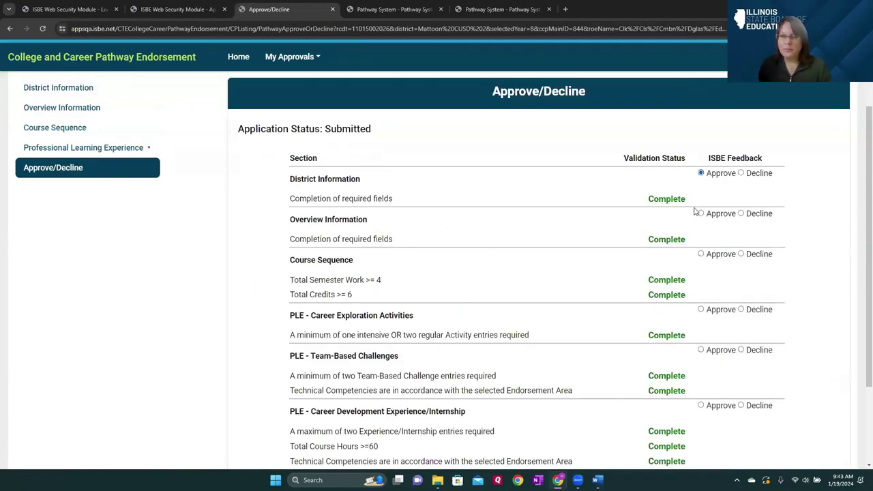
{"action": "left_click", "coordinate": [700, 213]}
{"action": "left_click", "coordinate": [701, 255]}
Decline Career Exploration Activities, and approve Team-Based Challenges and Career Development Experience/Internship.
{"action": "scroll", "coordinate": [579, 287], "scroll_direction": "down", "scroll_amount": 3}
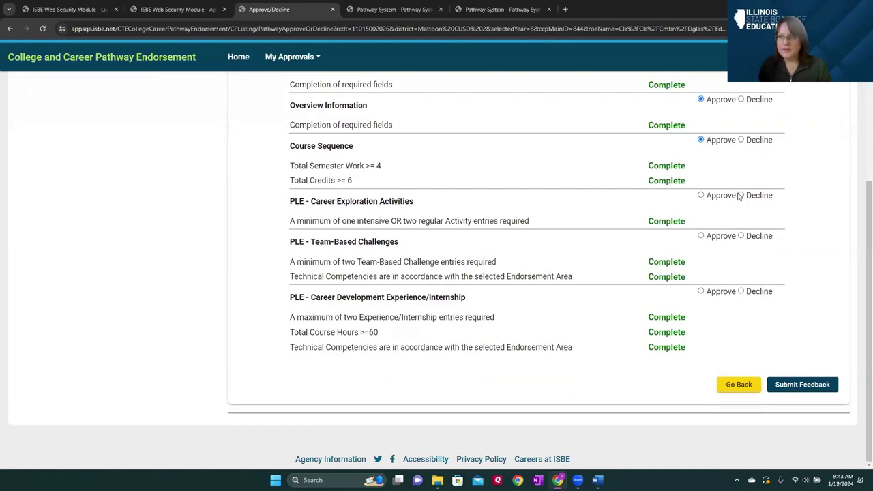
{"action": "left_click", "coordinate": [741, 195]}
{"action": "left_click", "coordinate": [701, 237]}
{"action": "left_click", "coordinate": [701, 292]}
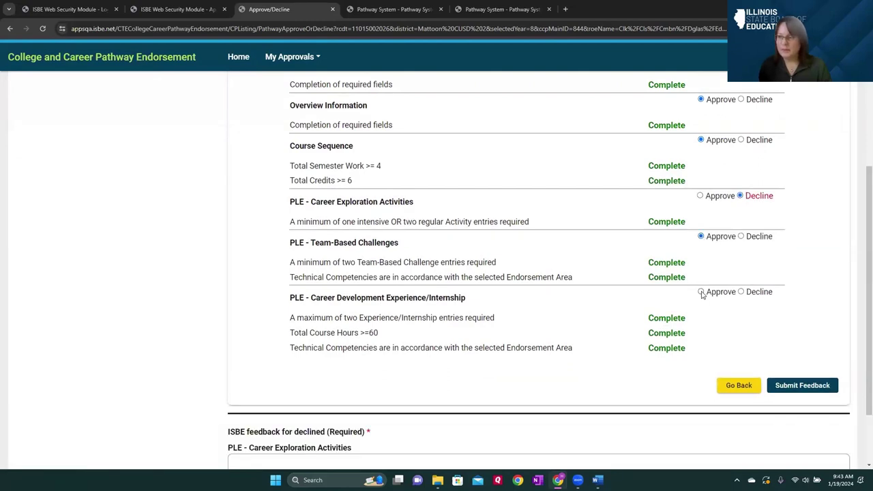
Decline Team-Based Challenges to look at its feedback box, and set that section back to Approve.
{"action": "left_click", "coordinate": [740, 237]}
{"action": "scroll", "coordinate": [535, 268], "scroll_direction": "down", "scroll_amount": 2}
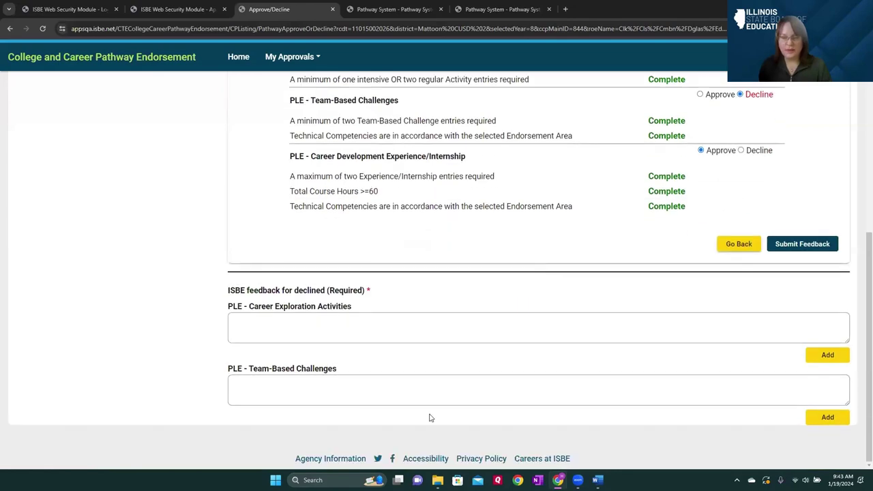
{"action": "scroll", "coordinate": [514, 317], "scroll_direction": "up", "scroll_amount": 2}
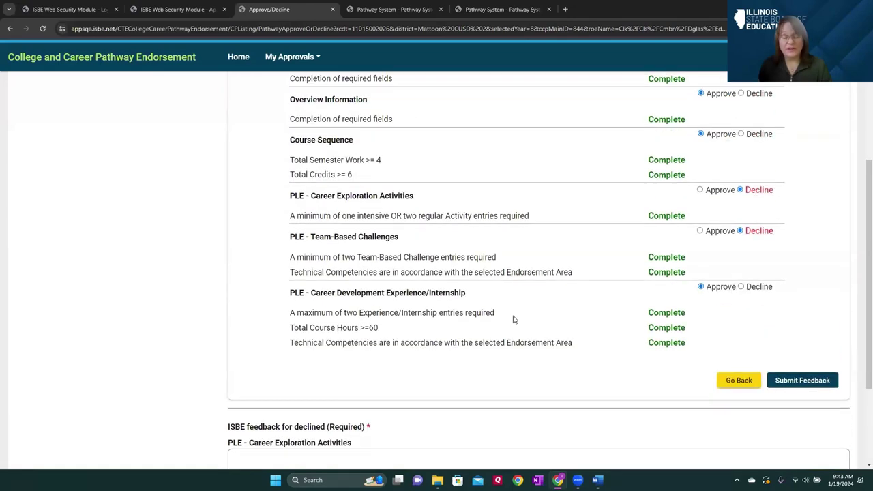
{"action": "scroll", "coordinate": [375, 367], "scroll_direction": "down", "scroll_amount": 1}
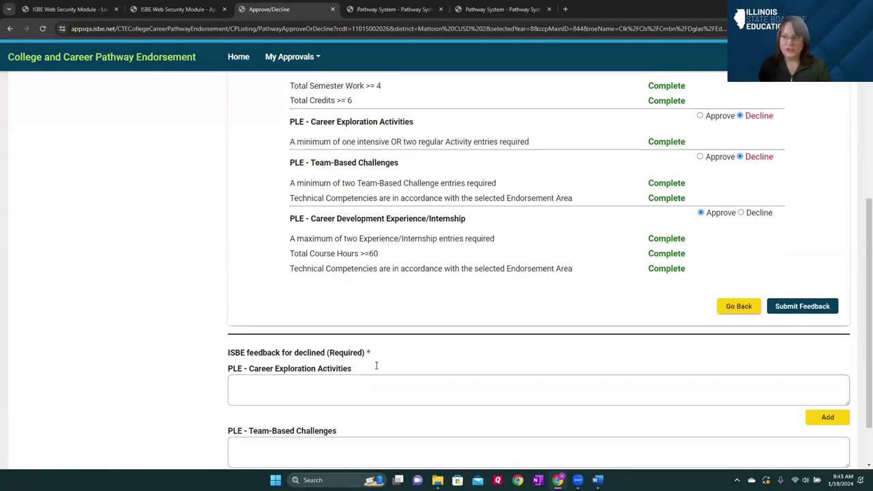
{"action": "scroll", "coordinate": [709, 190], "scroll_direction": "up", "scroll_amount": 1}
{"action": "left_click", "coordinate": [701, 231]}
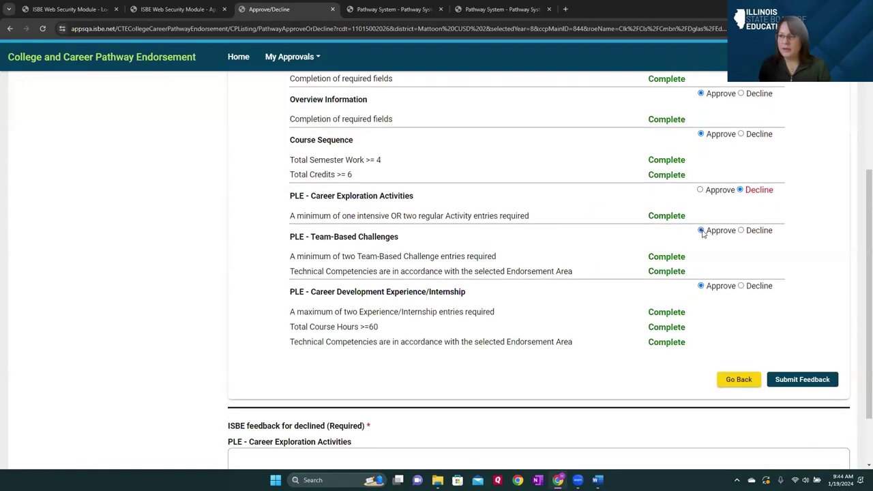
Add the feedback "More information needed" for the declined Career Exploration Activities section.
{"action": "scroll", "coordinate": [306, 364], "scroll_direction": "down", "scroll_amount": 1}
{"action": "left_click", "coordinate": [338, 381]}
{"action": "type", "text": "More "}
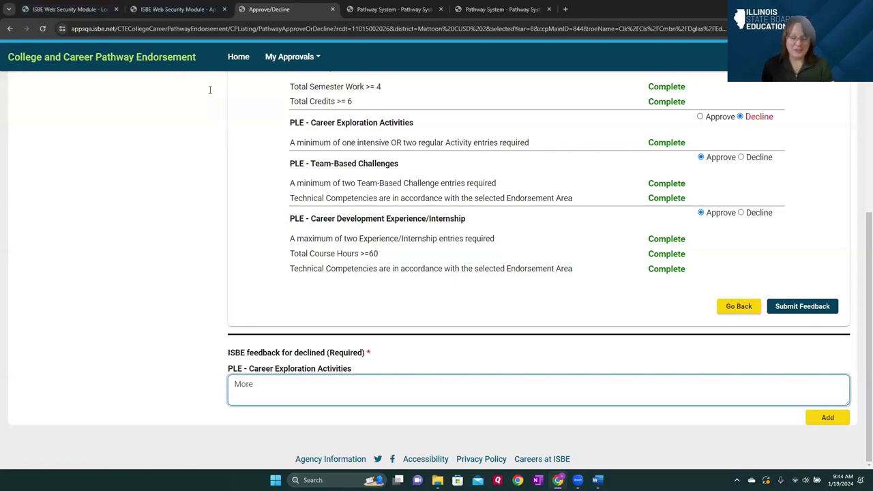
{"action": "type", "text": "information needed"}
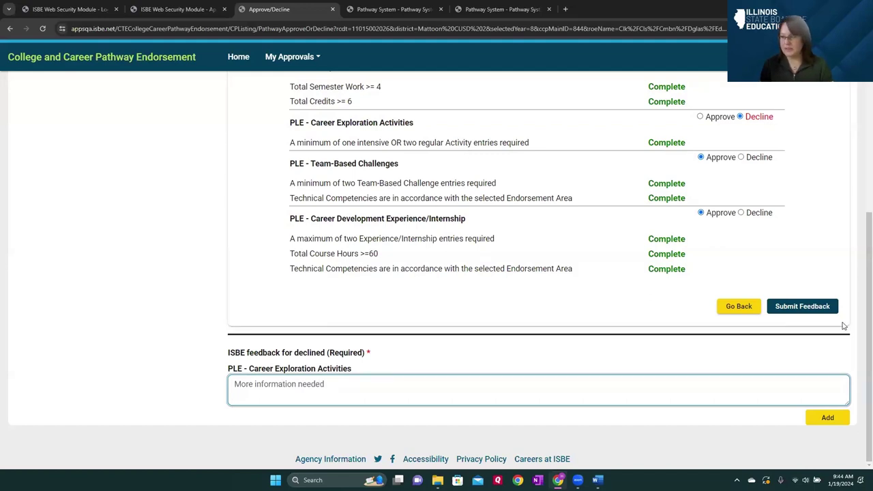
{"action": "left_click", "coordinate": [827, 419]}
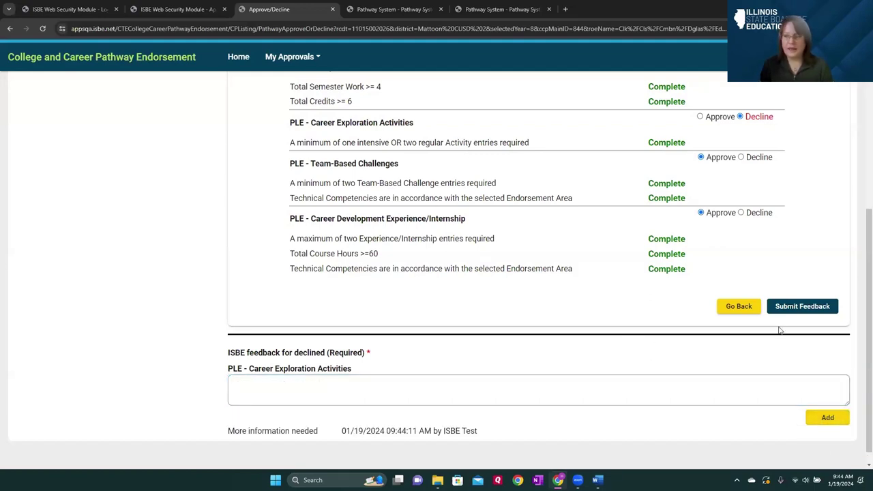
Submit the ISBE feedback on the Engineering pathway, close the review page, and log out of the ISBE administrator account.
{"action": "left_click", "coordinate": [785, 306]}
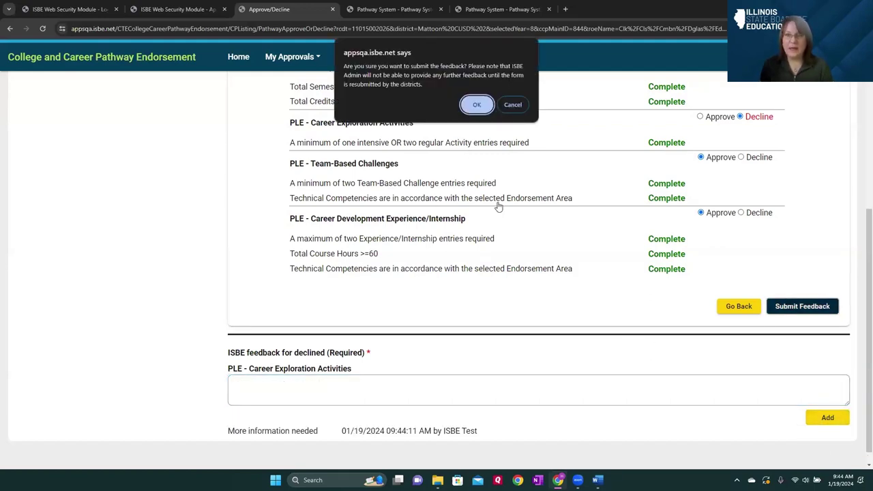
{"action": "left_click", "coordinate": [476, 102]}
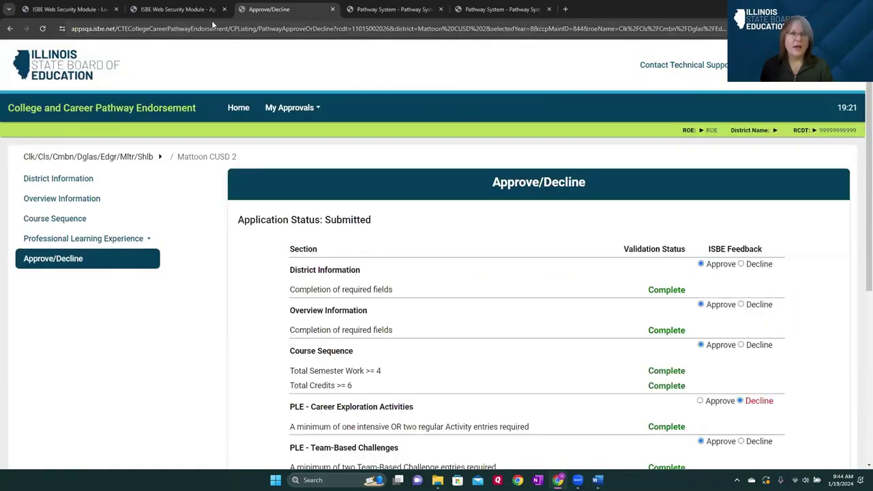
{"action": "left_click", "coordinate": [333, 9]}
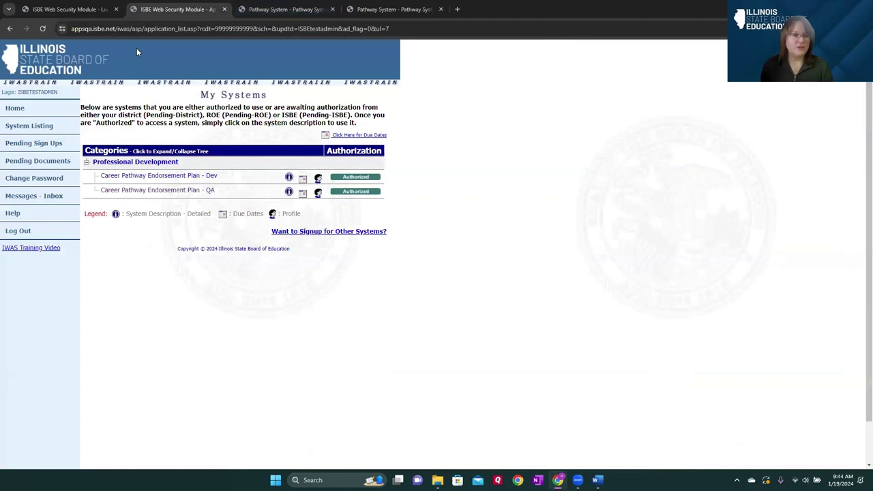
{"action": "left_click", "coordinate": [33, 230]}
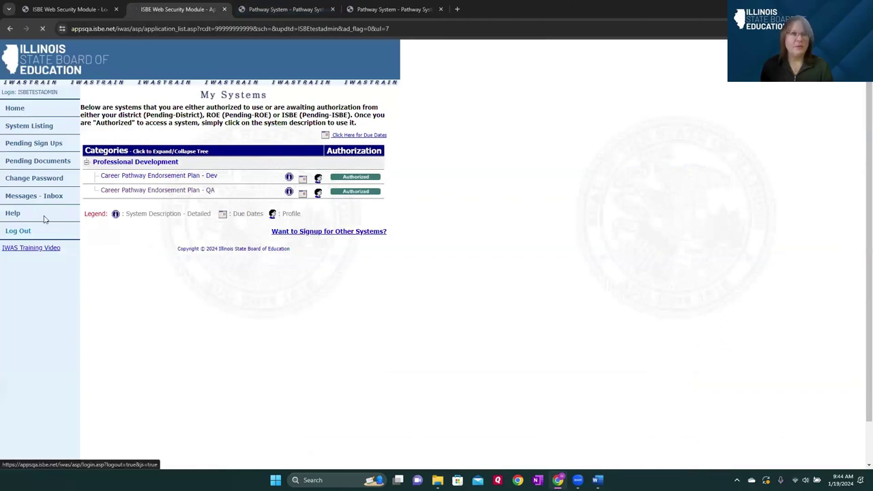
Log in to the district account with the prefilled credentials and open Career Pathway Endorsement Plan - QA.
{"action": "left_click", "coordinate": [48, 10]}
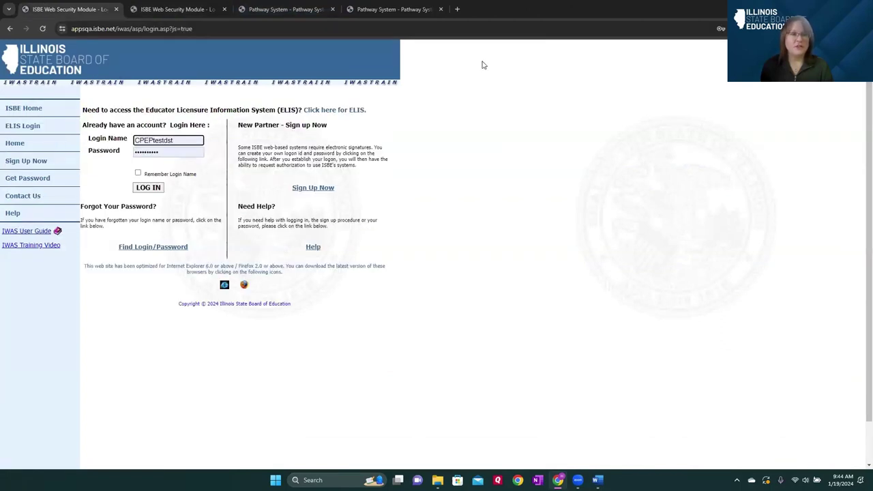
{"action": "key", "text": "Return"}
{"action": "left_click_drag", "start_coordinate": [52, 123], "coordinate": [49, 131]}
{"action": "left_click", "coordinate": [50, 129]}
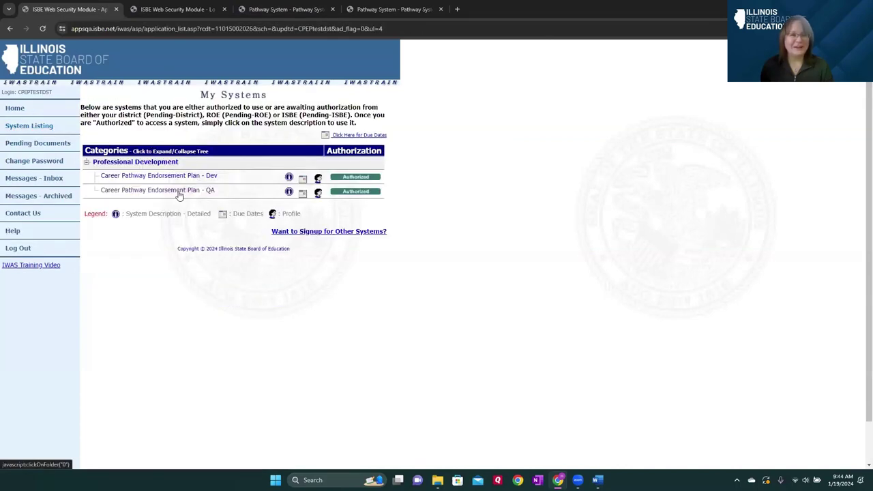
{"action": "left_click", "coordinate": [179, 192]}
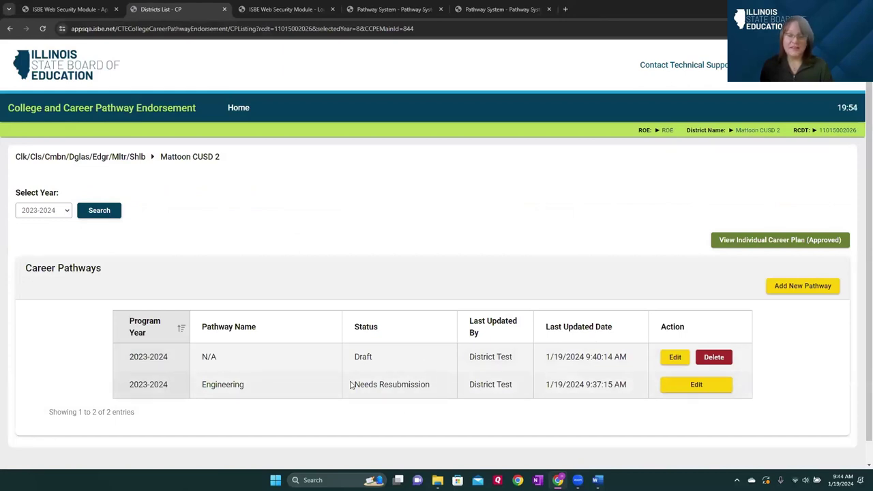
Open the district's 2023-2024 Engineering pathway for editing and go to its Submit/Review page.
{"action": "left_click", "coordinate": [696, 386]}
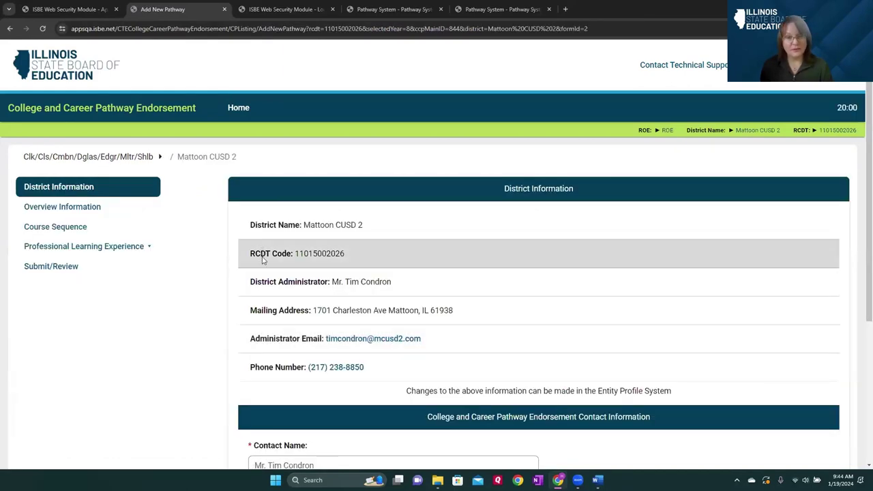
{"action": "scroll", "coordinate": [296, 276], "scroll_direction": "down", "scroll_amount": 3}
{"action": "scroll", "coordinate": [295, 276], "scroll_direction": "down", "scroll_amount": 1}
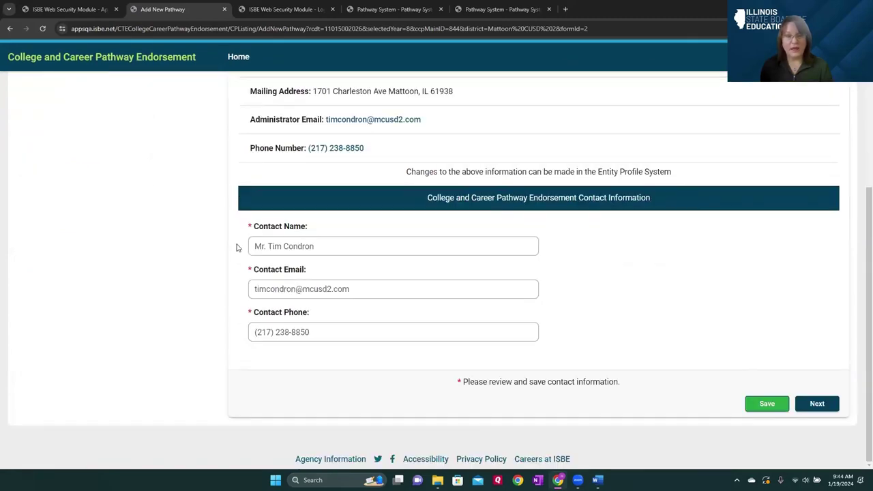
{"action": "scroll", "coordinate": [72, 177], "scroll_direction": "up", "scroll_amount": 2}
{"action": "left_click", "coordinate": [59, 185]}
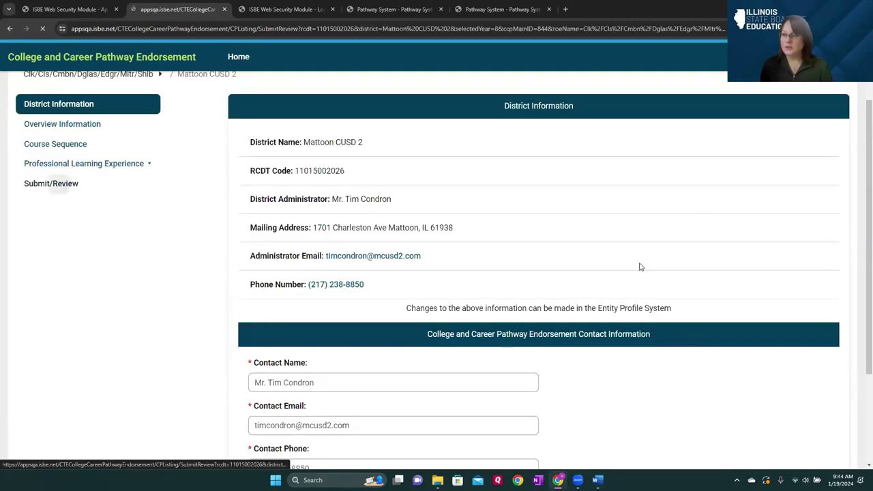
Examine the section decisions and the ISBE feedback for the Engineering pathway.
{"action": "scroll", "coordinate": [573, 283], "scroll_direction": "down", "scroll_amount": 3}
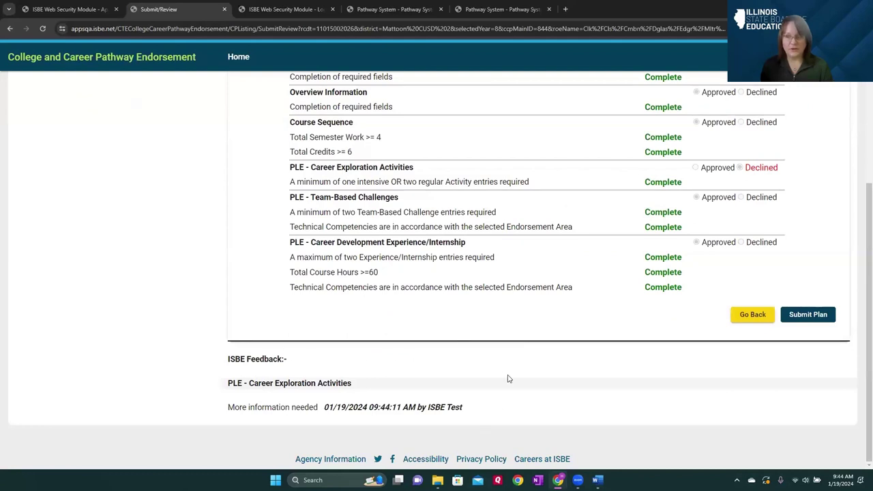
{"action": "scroll", "coordinate": [507, 375], "scroll_direction": "up", "scroll_amount": 1}
{"action": "scroll", "coordinate": [506, 372], "scroll_direction": "up", "scroll_amount": 1}
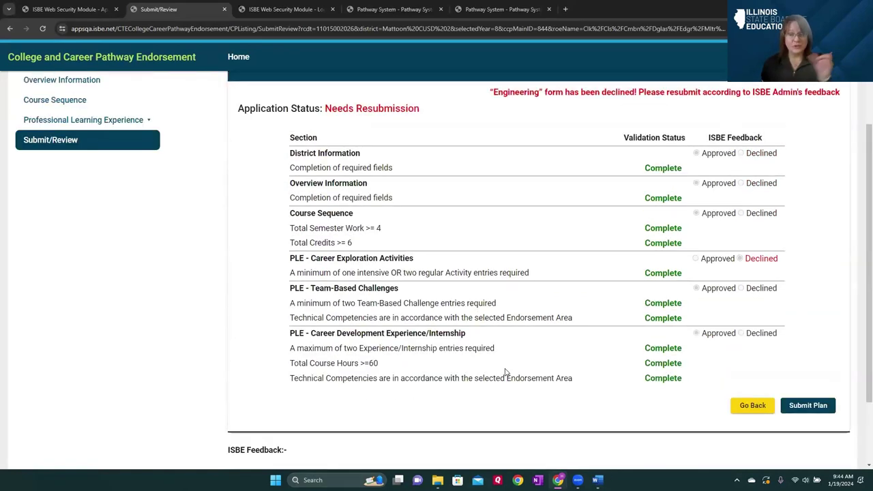
{"action": "scroll", "coordinate": [506, 373], "scroll_direction": "up", "scroll_amount": 1}
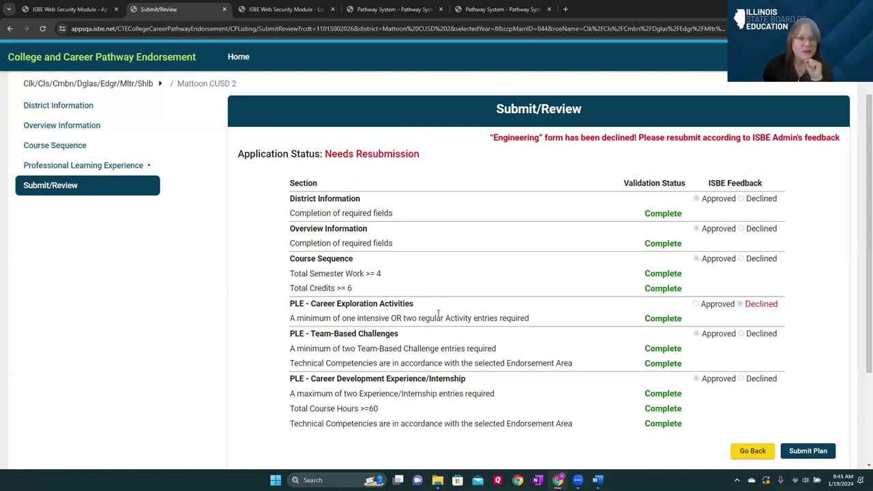
{"action": "scroll", "coordinate": [438, 314], "scroll_direction": "up", "scroll_amount": 1}
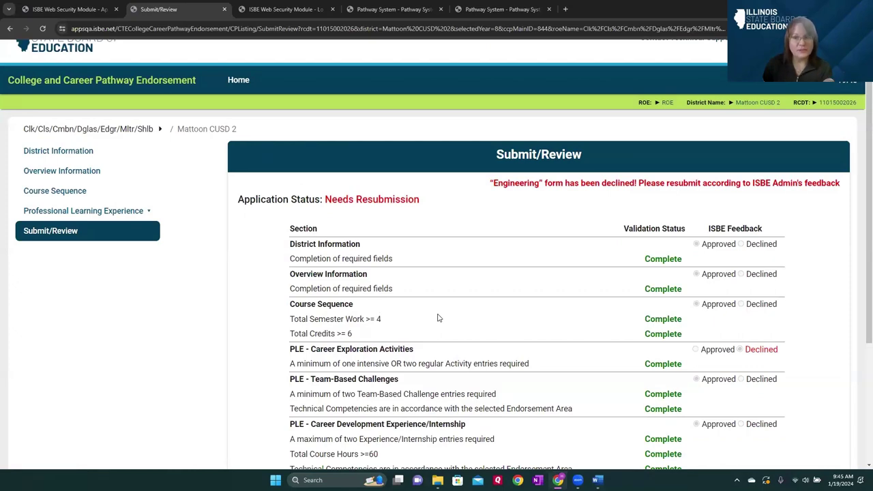
{"action": "scroll", "coordinate": [439, 318], "scroll_direction": "down", "scroll_amount": 3}
{"action": "scroll", "coordinate": [440, 317], "scroll_direction": "up", "scroll_amount": 2}
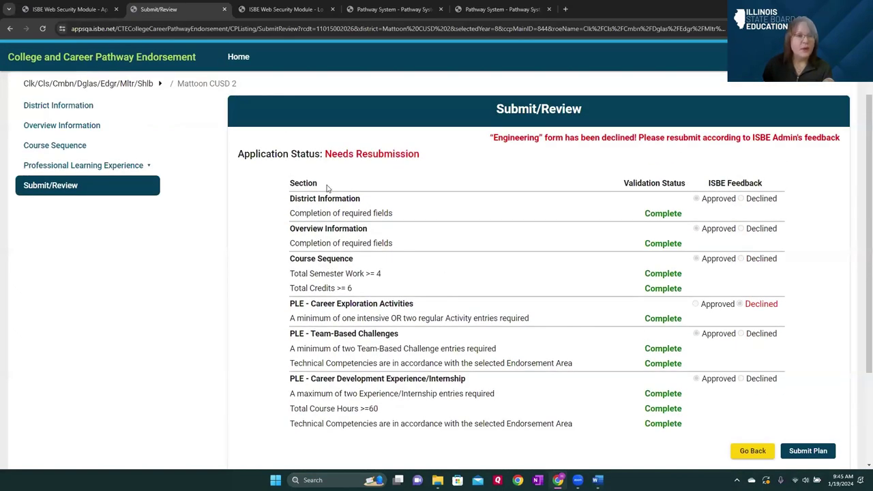
In Career Exploration Activities, insert "More information" at the start of the Engineering-Manufacturing Meet-Up description and update the activity entry.
{"action": "left_click", "coordinate": [33, 165]}
{"action": "left_click", "coordinate": [60, 190]}
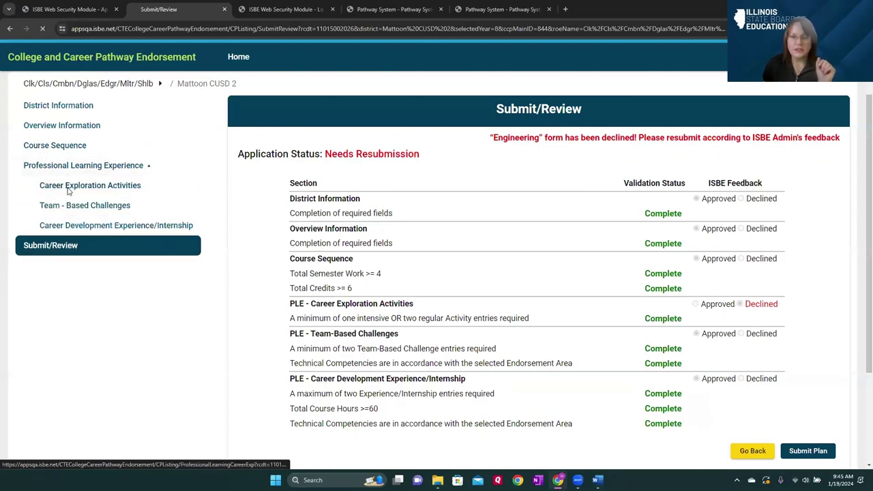
{"action": "scroll", "coordinate": [410, 272], "scroll_direction": "down", "scroll_amount": 3}
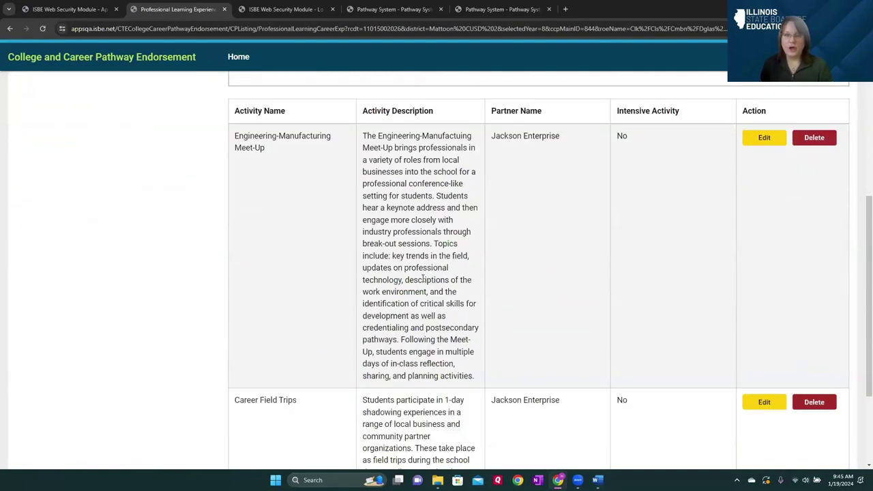
{"action": "scroll", "coordinate": [682, 279], "scroll_direction": "up", "scroll_amount": 2}
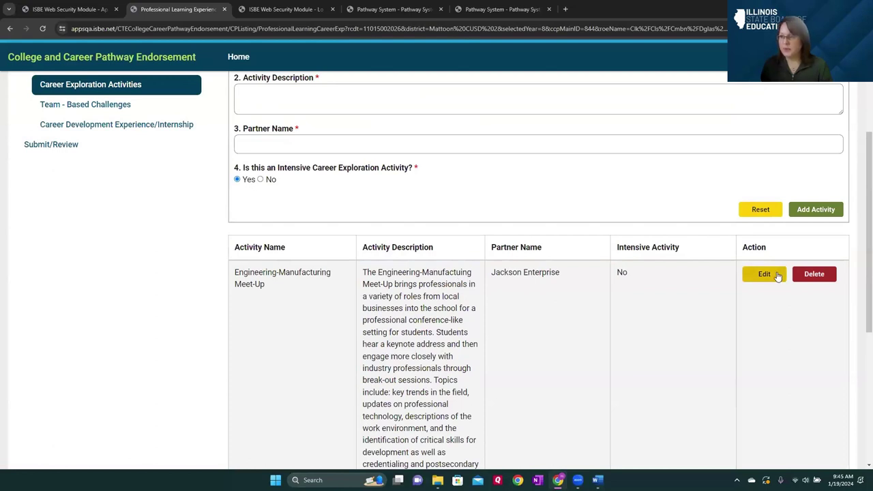
{"action": "left_click", "coordinate": [775, 283]}
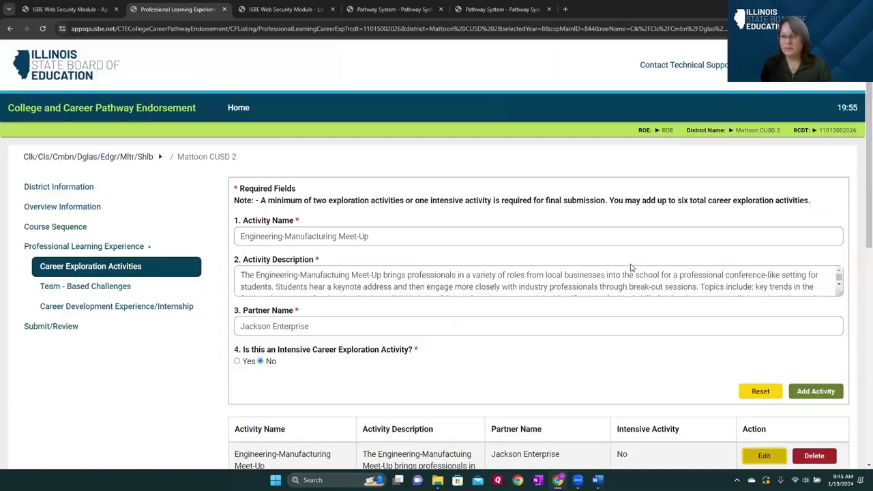
{"action": "left_click", "coordinate": [338, 329]}
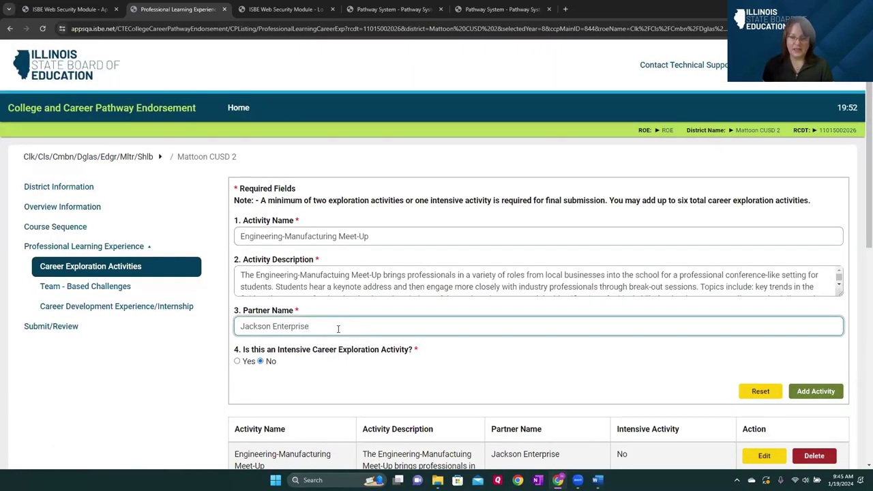
{"action": "left_click", "coordinate": [243, 274]}
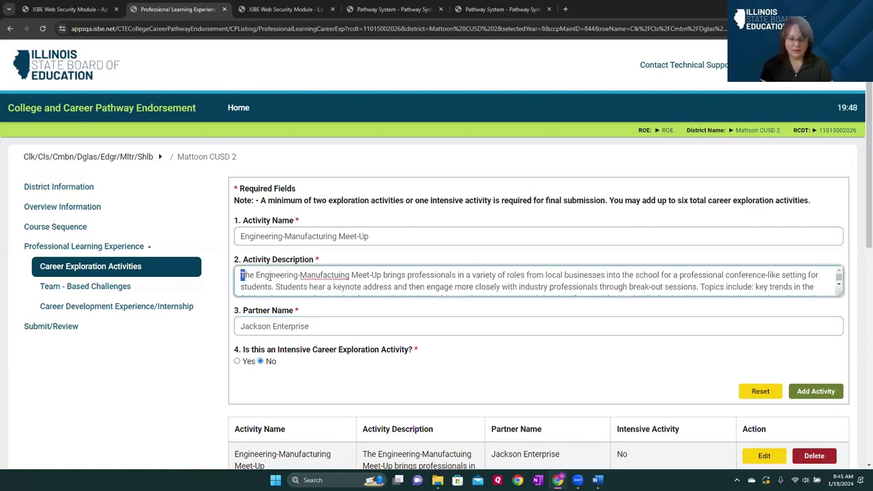
{"action": "type", "text": "More in tormation"}
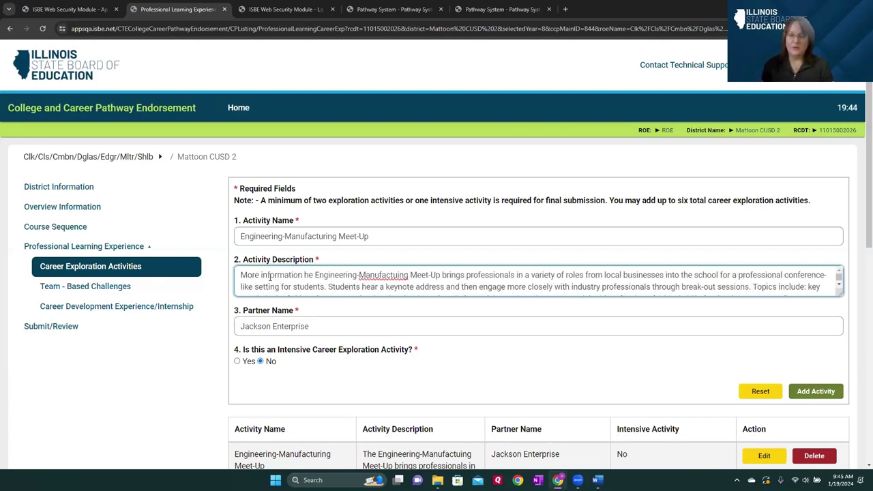
{"action": "left_click", "coordinate": [816, 390]}
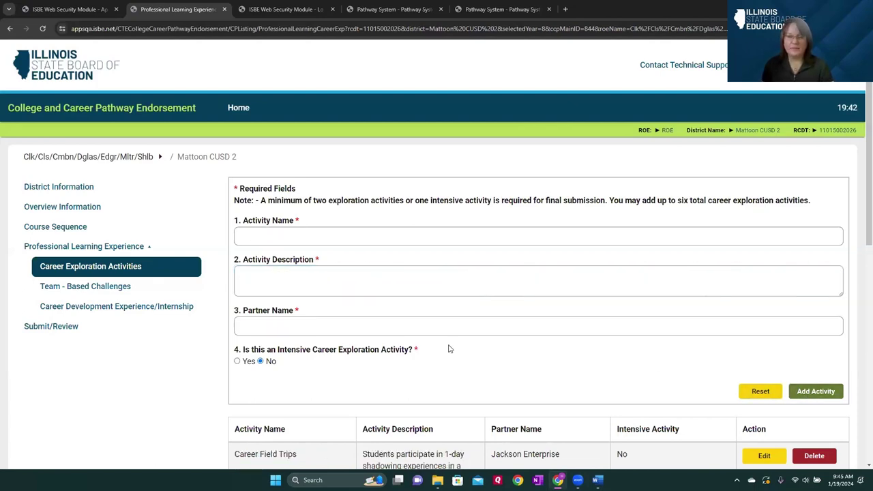
Save the Career Exploration Activities section and resubmit the Engineering plan for approval.
{"action": "scroll", "coordinate": [449, 349], "scroll_direction": "down", "scroll_amount": 6}
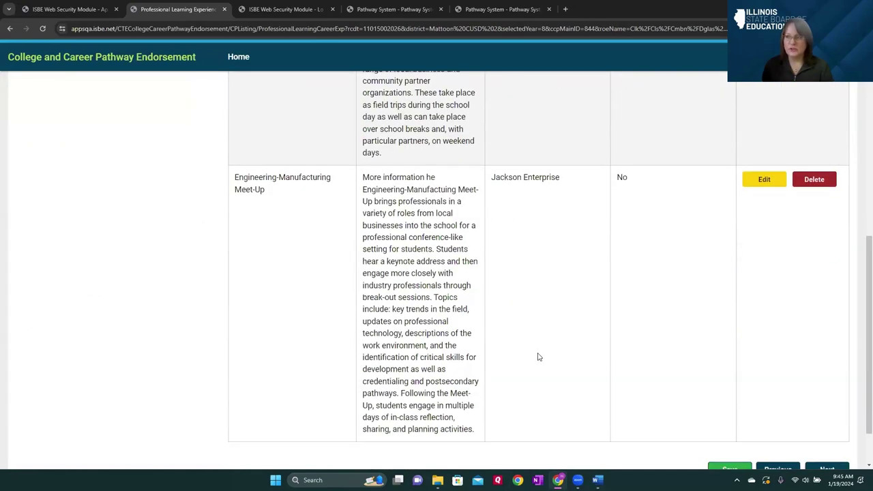
{"action": "scroll", "coordinate": [538, 357], "scroll_direction": "down", "scroll_amount": 1}
{"action": "left_click", "coordinate": [731, 408]}
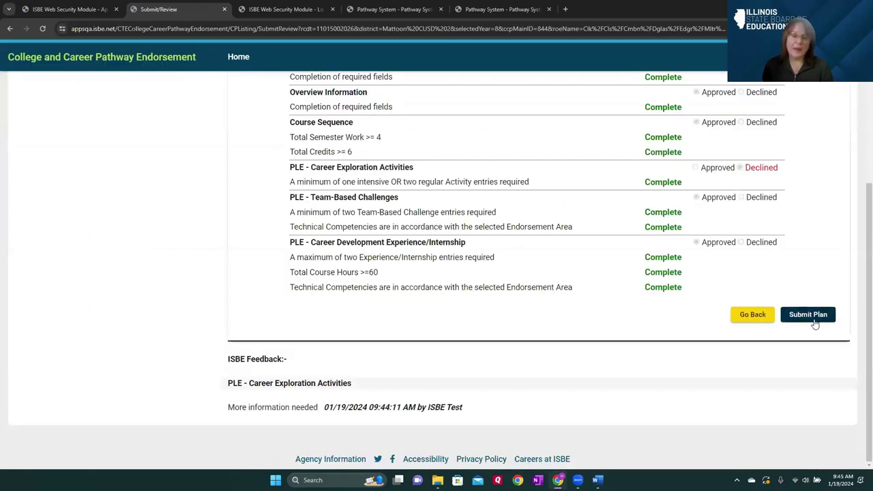
{"action": "left_click", "coordinate": [813, 323]}
{"action": "left_click", "coordinate": [481, 96]}
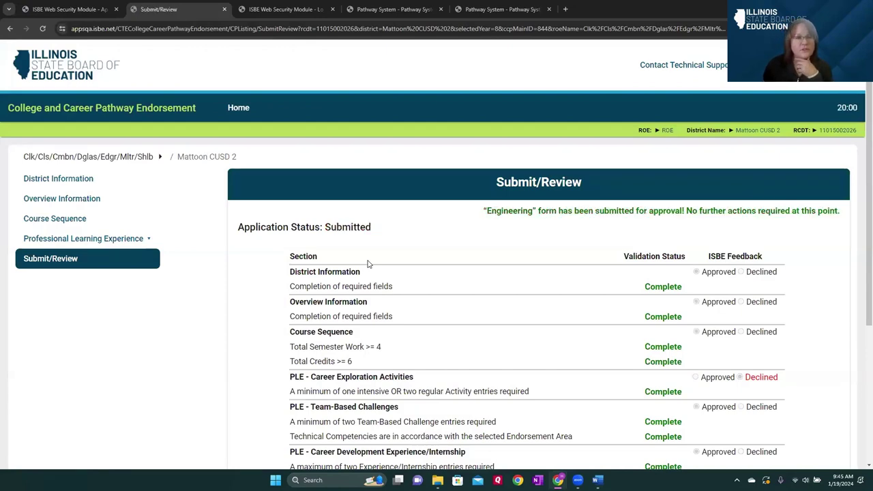
{"action": "scroll", "coordinate": [368, 264], "scroll_direction": "down", "scroll_amount": 3}
{"action": "scroll", "coordinate": [367, 264], "scroll_direction": "up", "scroll_amount": 3}
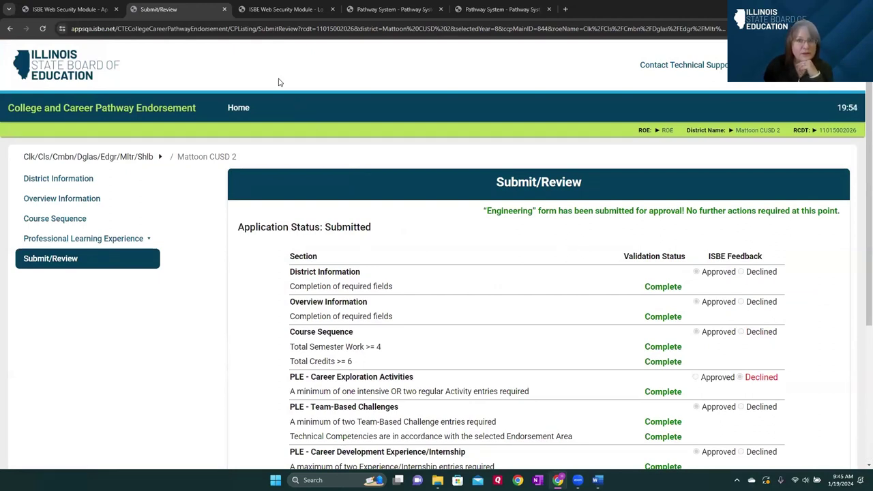
Switch to the PWR Pathway System, close the internship's edit dialog, and look through the existing Engineering pathway's sections.
{"action": "left_click", "coordinate": [483, 9]}
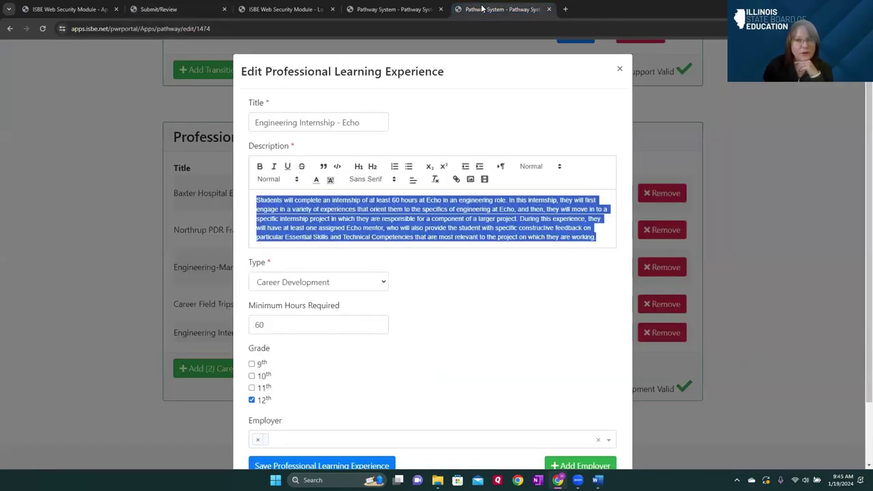
{"action": "left_click", "coordinate": [620, 68]}
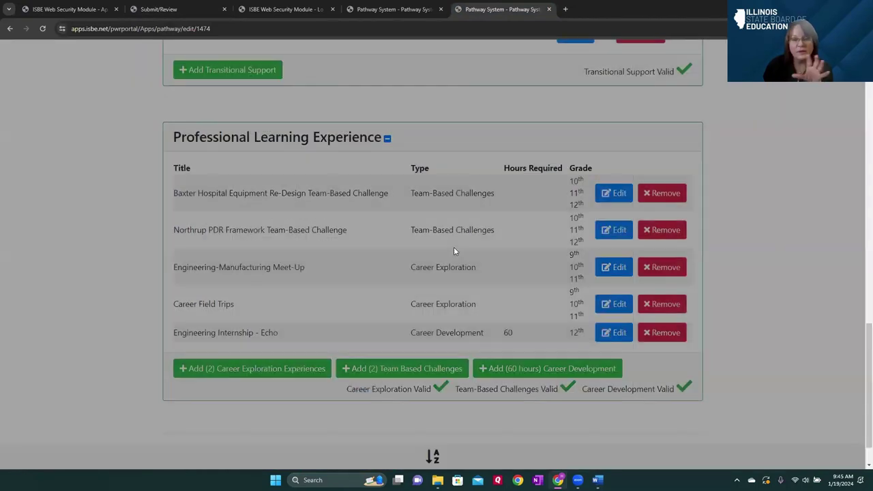
{"action": "scroll", "coordinate": [455, 252], "scroll_direction": "up", "scroll_amount": 4}
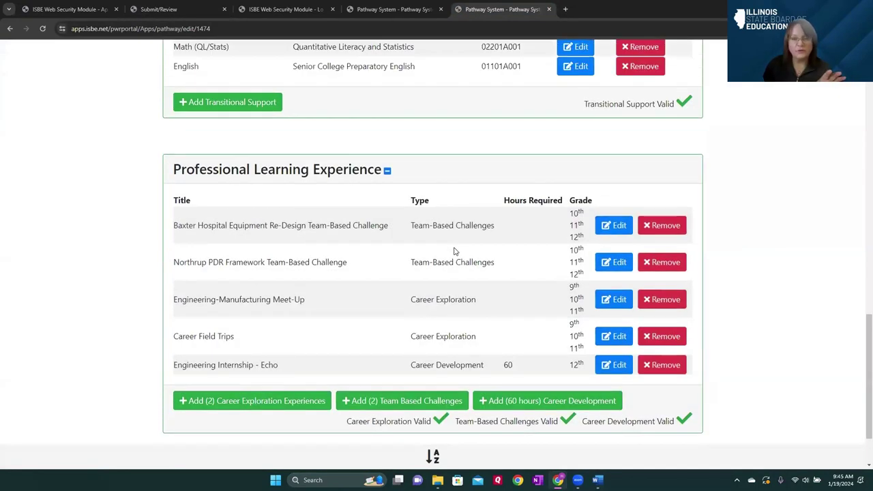
{"action": "scroll", "coordinate": [455, 252], "scroll_direction": "up", "scroll_amount": 8}
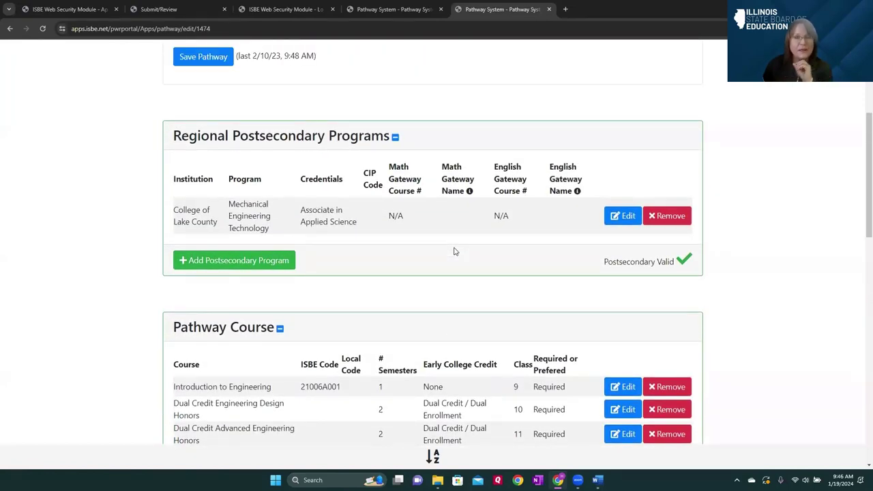
{"action": "scroll", "coordinate": [455, 252], "scroll_direction": "up", "scroll_amount": 2}
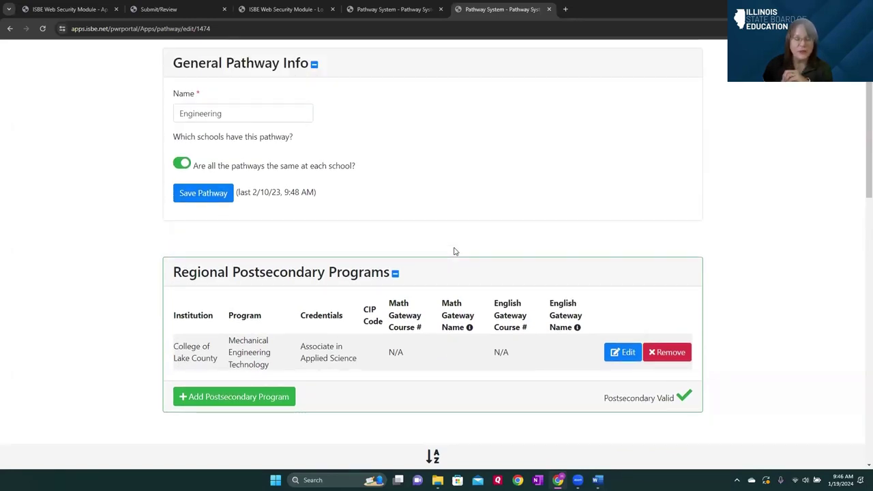
{"action": "scroll", "coordinate": [455, 251], "scroll_direction": "up", "scroll_amount": 1}
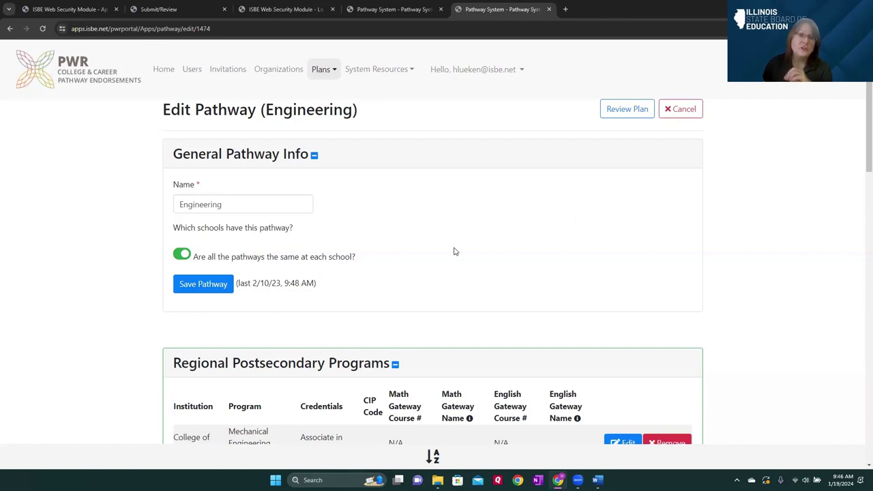
{"action": "scroll", "coordinate": [428, 269], "scroll_direction": "down", "scroll_amount": 1}
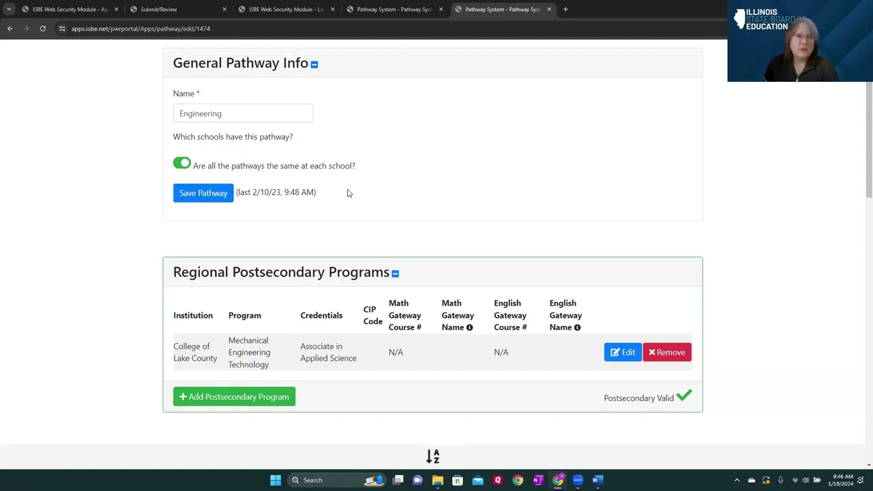
{"action": "scroll", "coordinate": [347, 193], "scroll_direction": "up", "scroll_amount": 1}
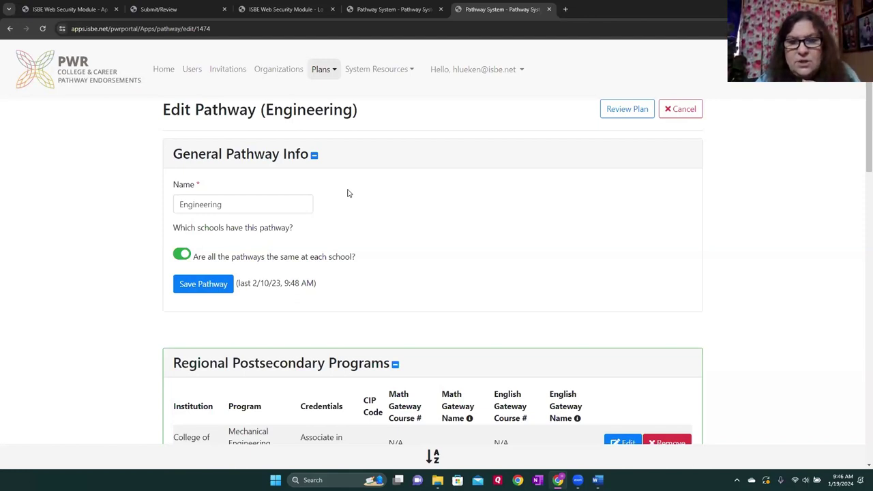
{"action": "scroll", "coordinate": [348, 194], "scroll_direction": "down", "scroll_amount": 2}
{"action": "scroll", "coordinate": [348, 194], "scroll_direction": "up", "scroll_amount": 2}
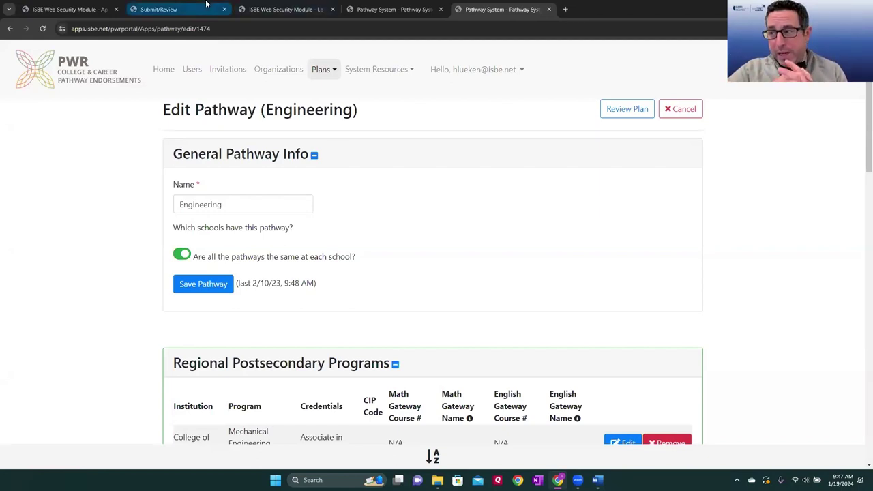
Return to the district's College and Career Pathway Endorsement application and open its list of career pathways.
{"action": "left_click", "coordinate": [184, 11]}
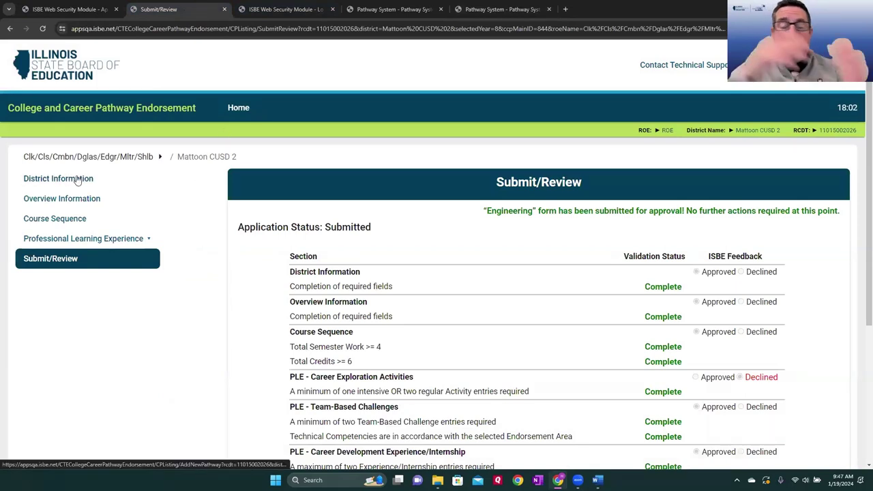
{"action": "left_click", "coordinate": [242, 109]}
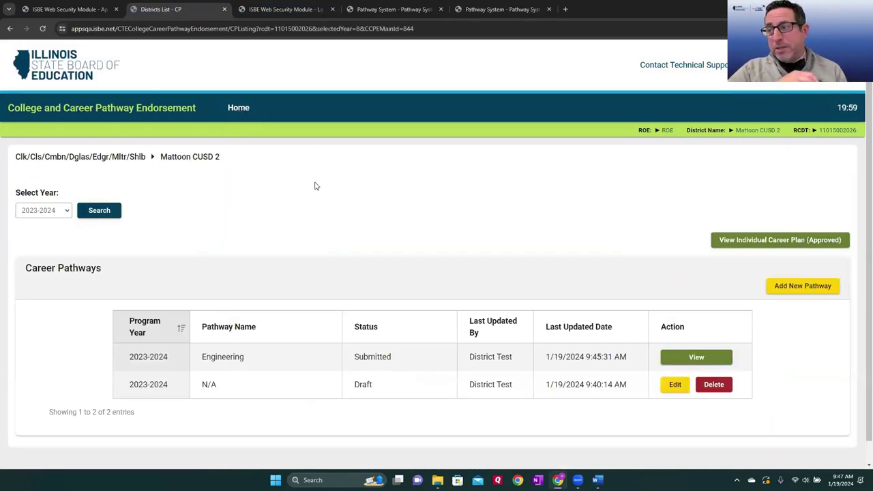